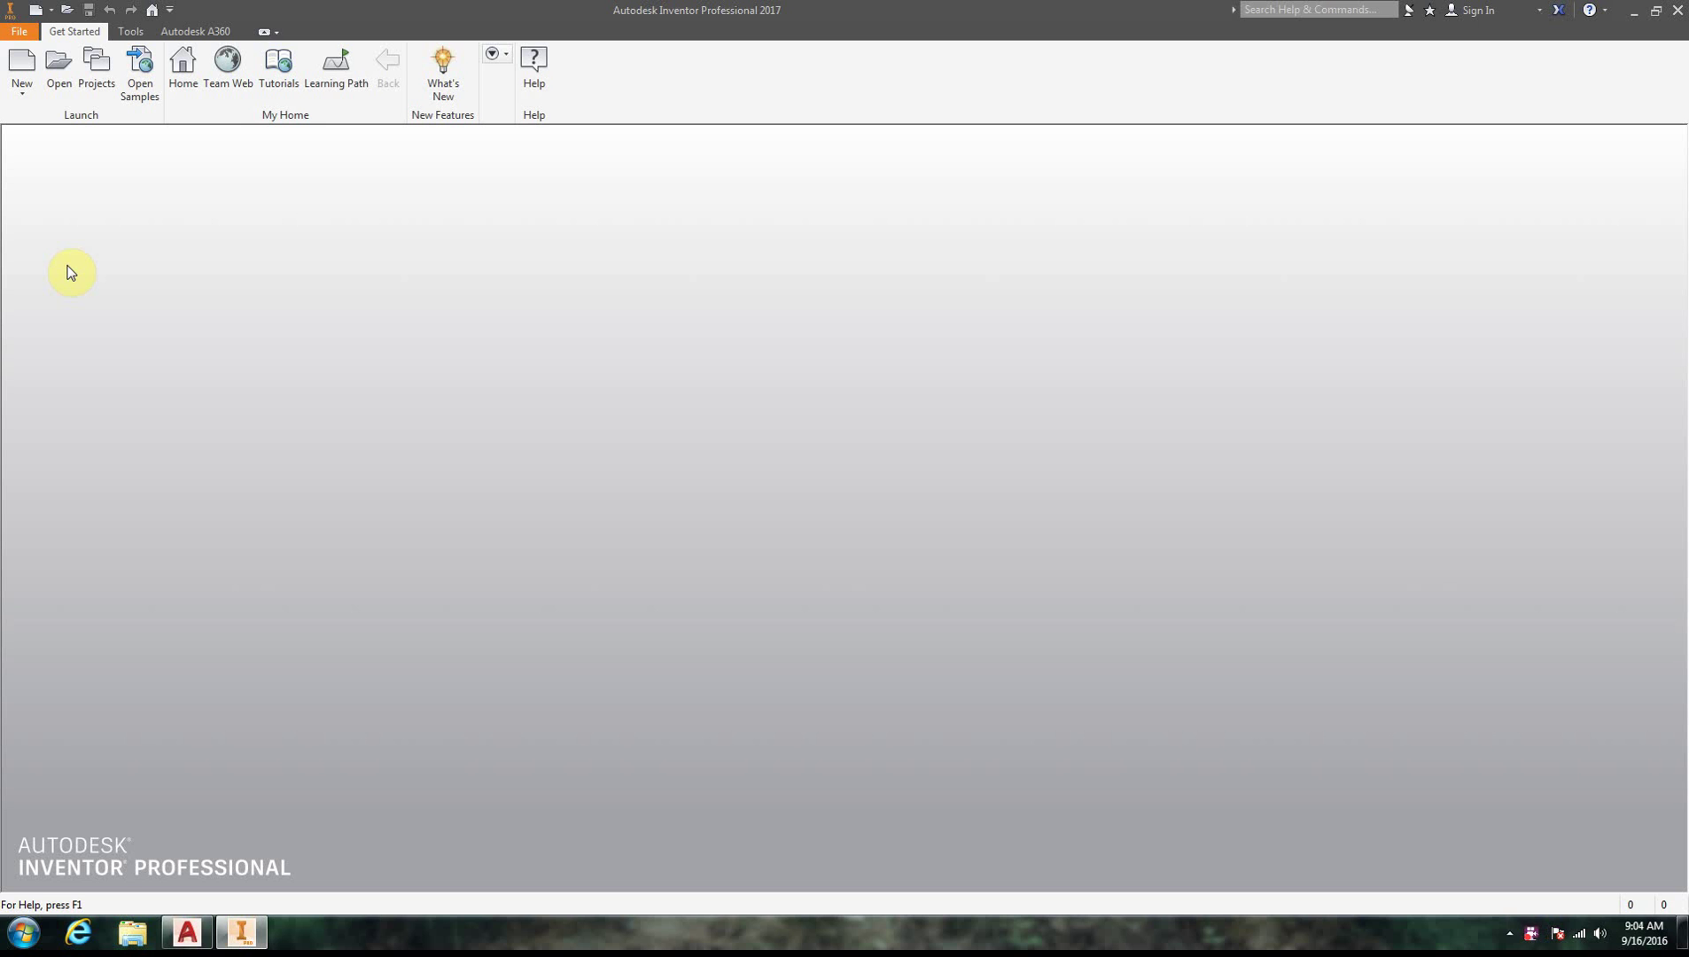
# Create a new part and start a 2D sketch on the XZ plane
pyautogui.click(54, 12)
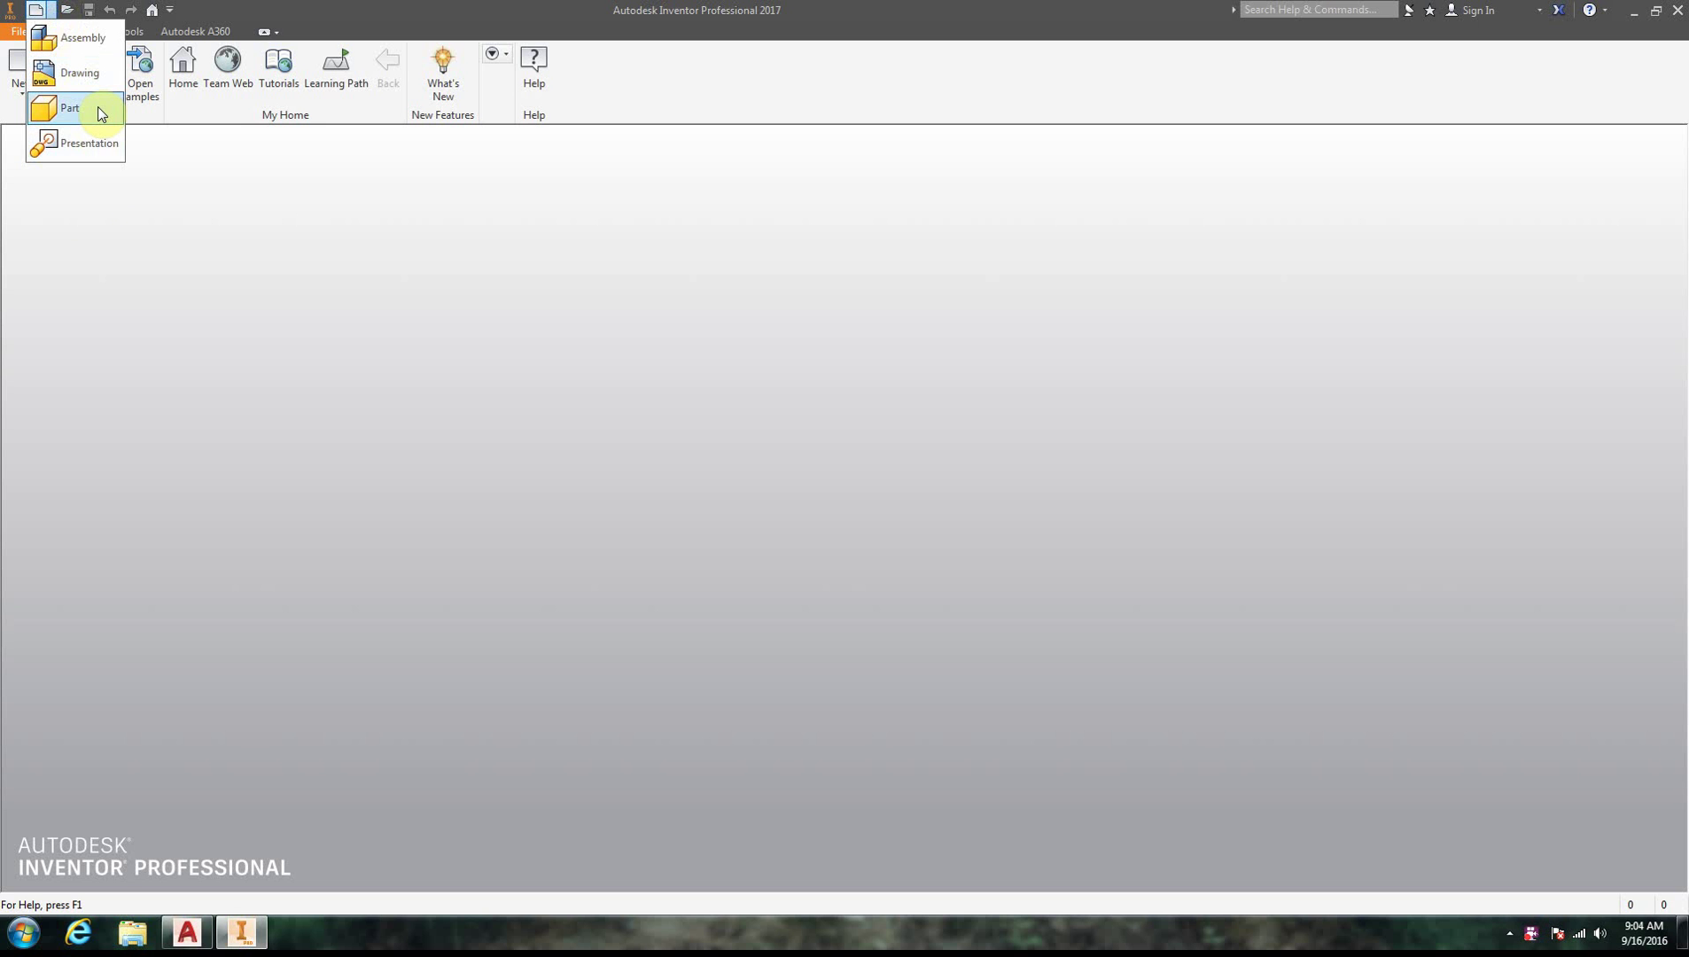
pyautogui.click(99, 107)
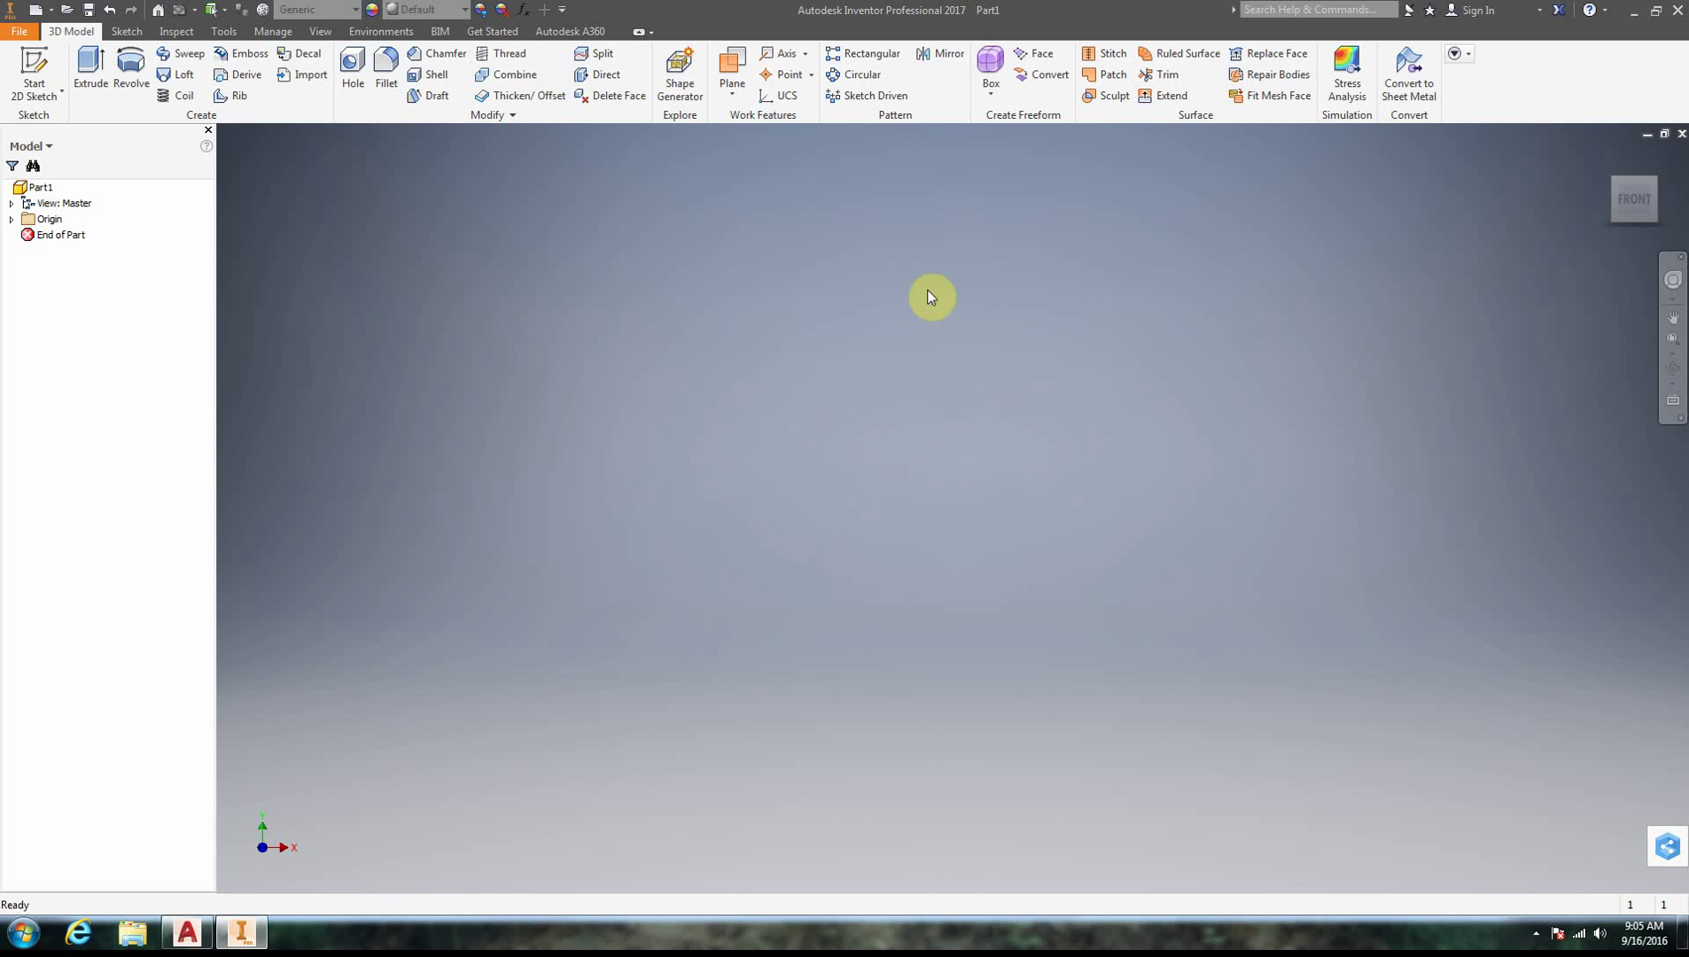
pyautogui.click(51, 67)
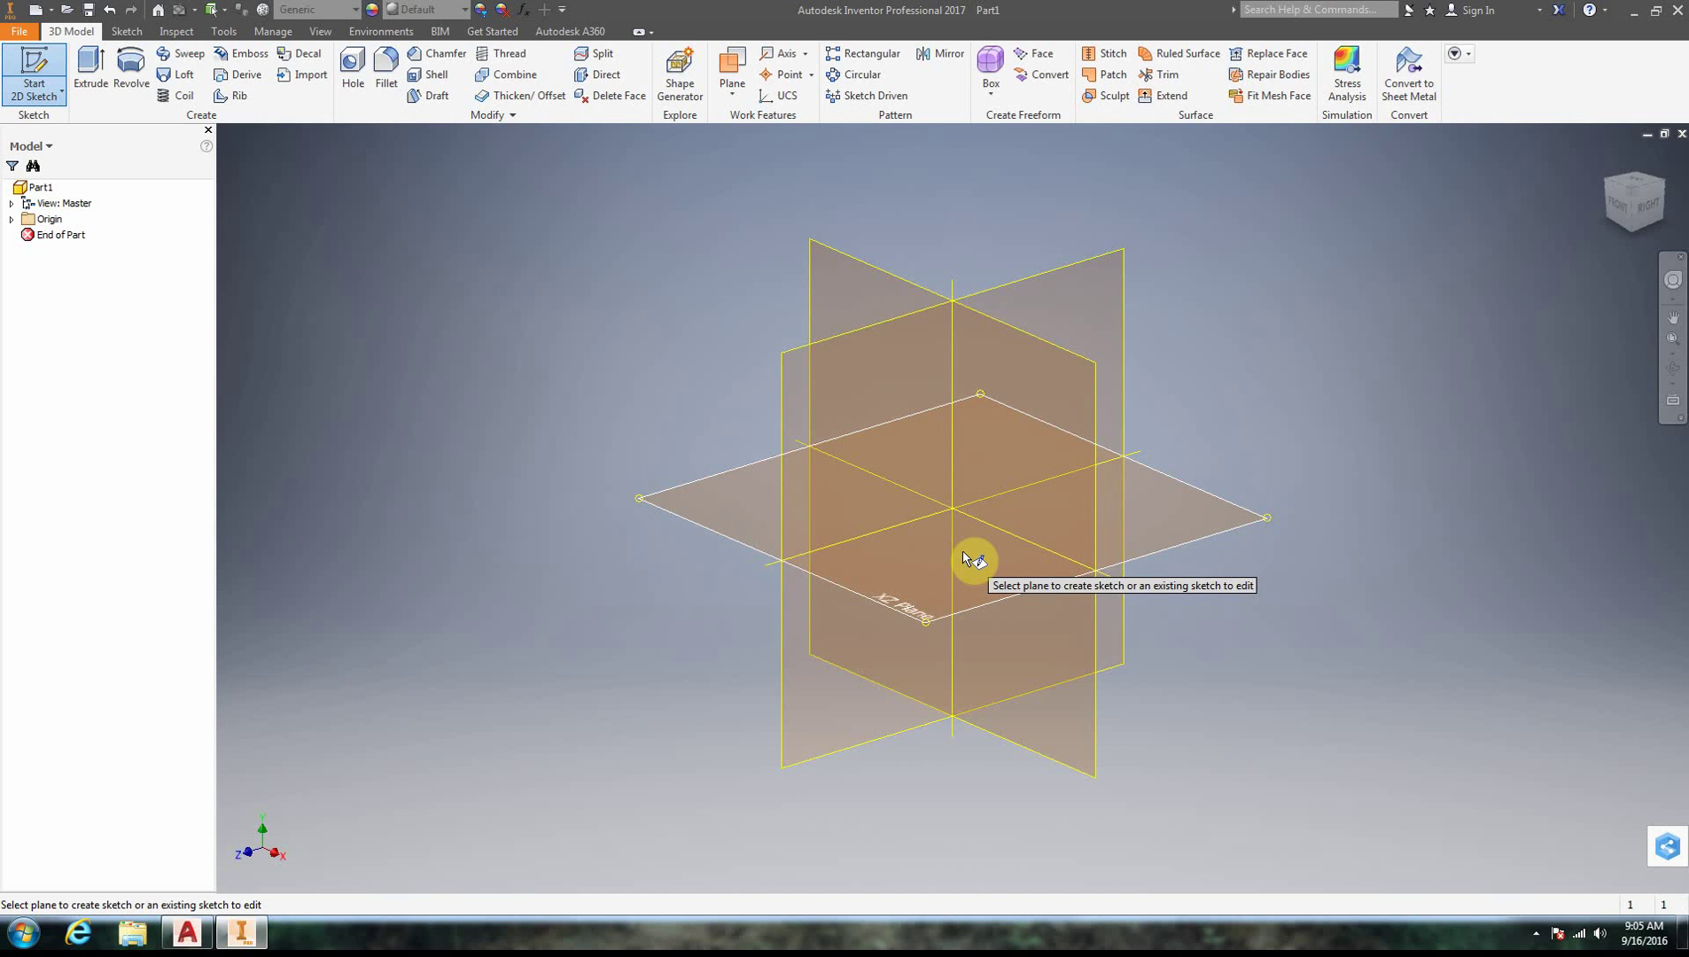
pyautogui.click(941, 550)
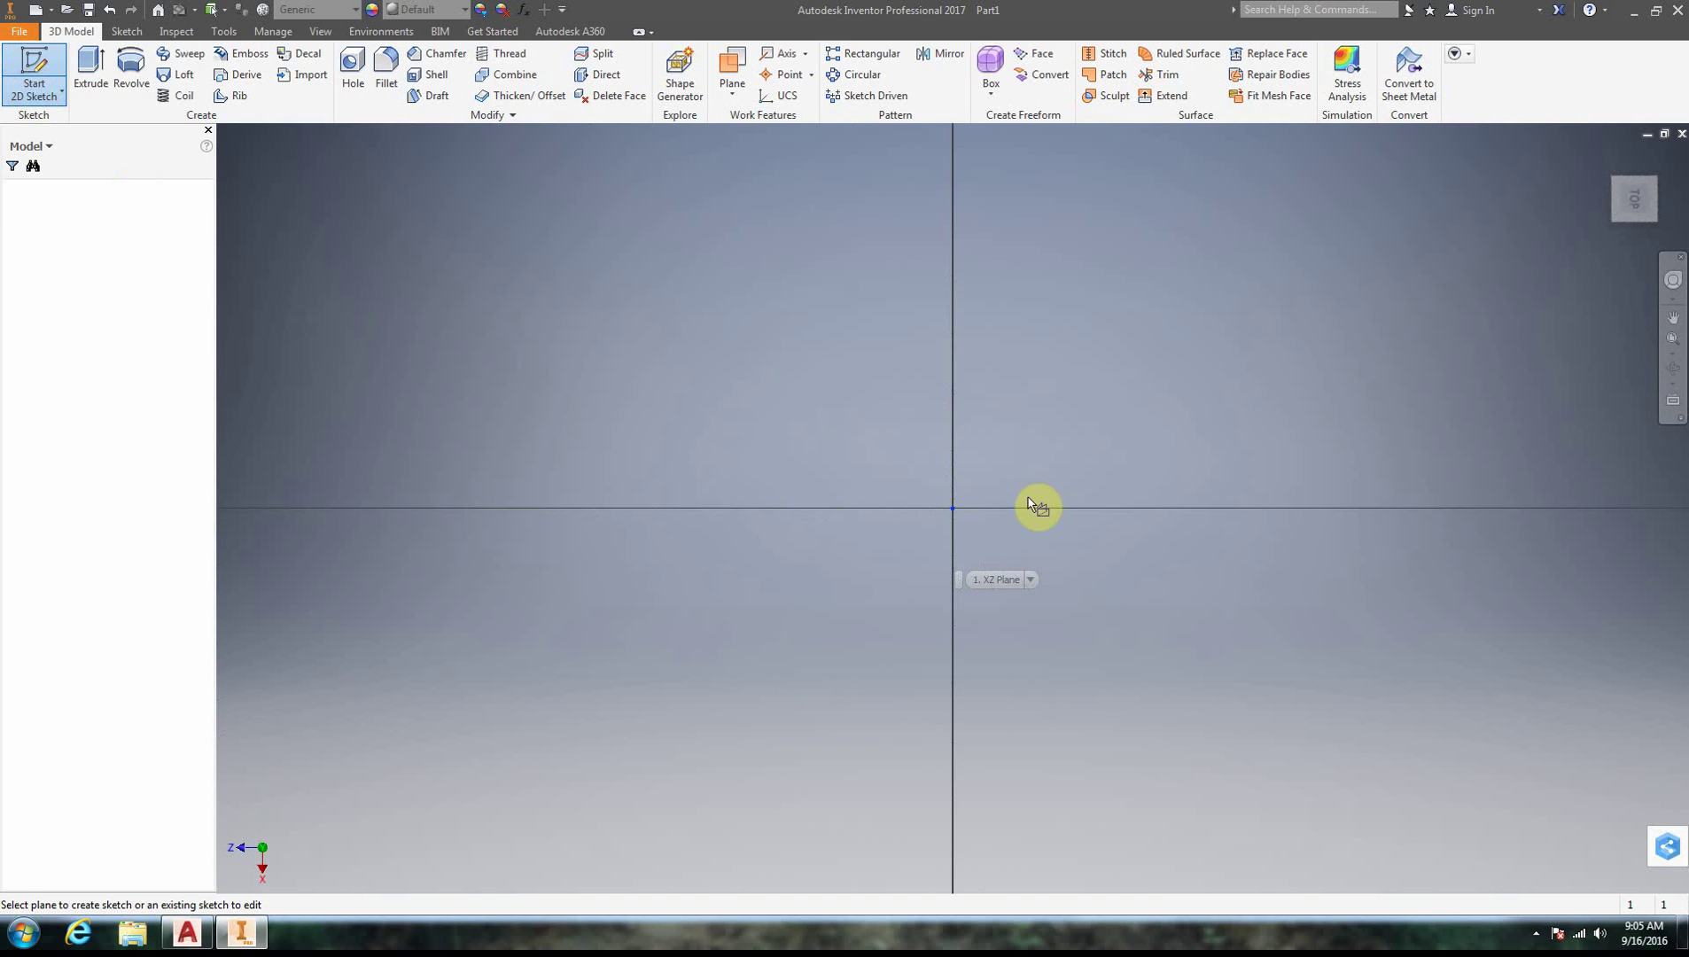
# Sketch a circle about 1.28 in in diameter, centred on the sketch origin
pyautogui.click(133, 60)
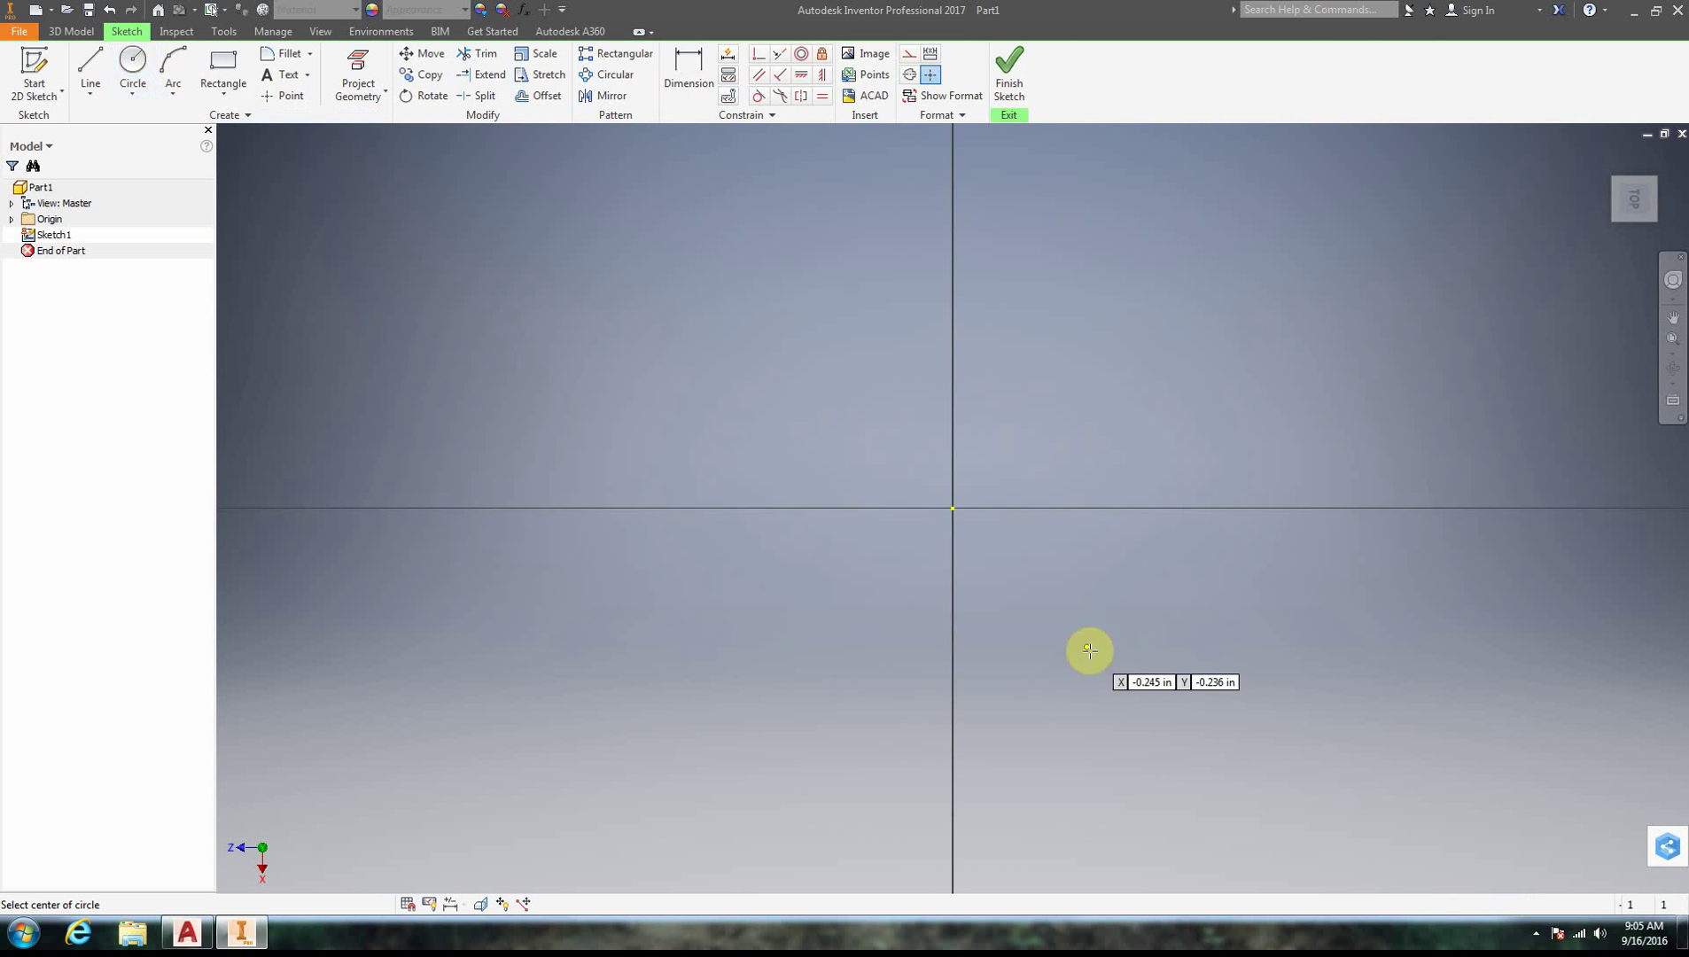
pyautogui.click(953, 507)
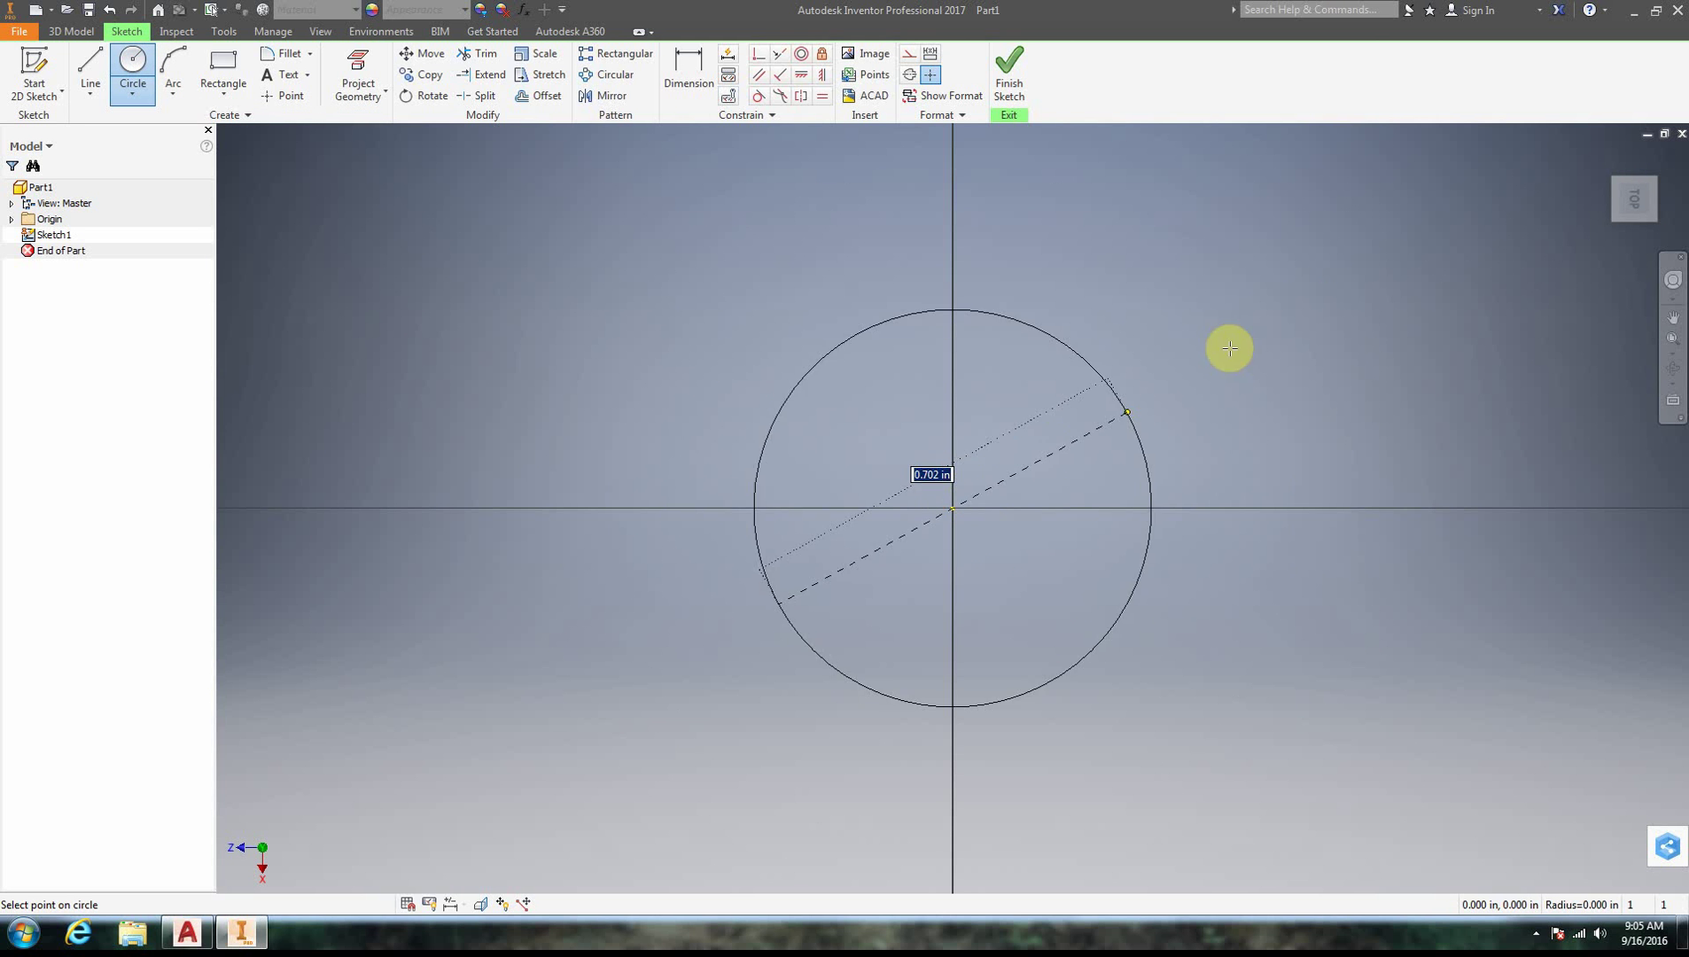
pyautogui.click(1310, 449)
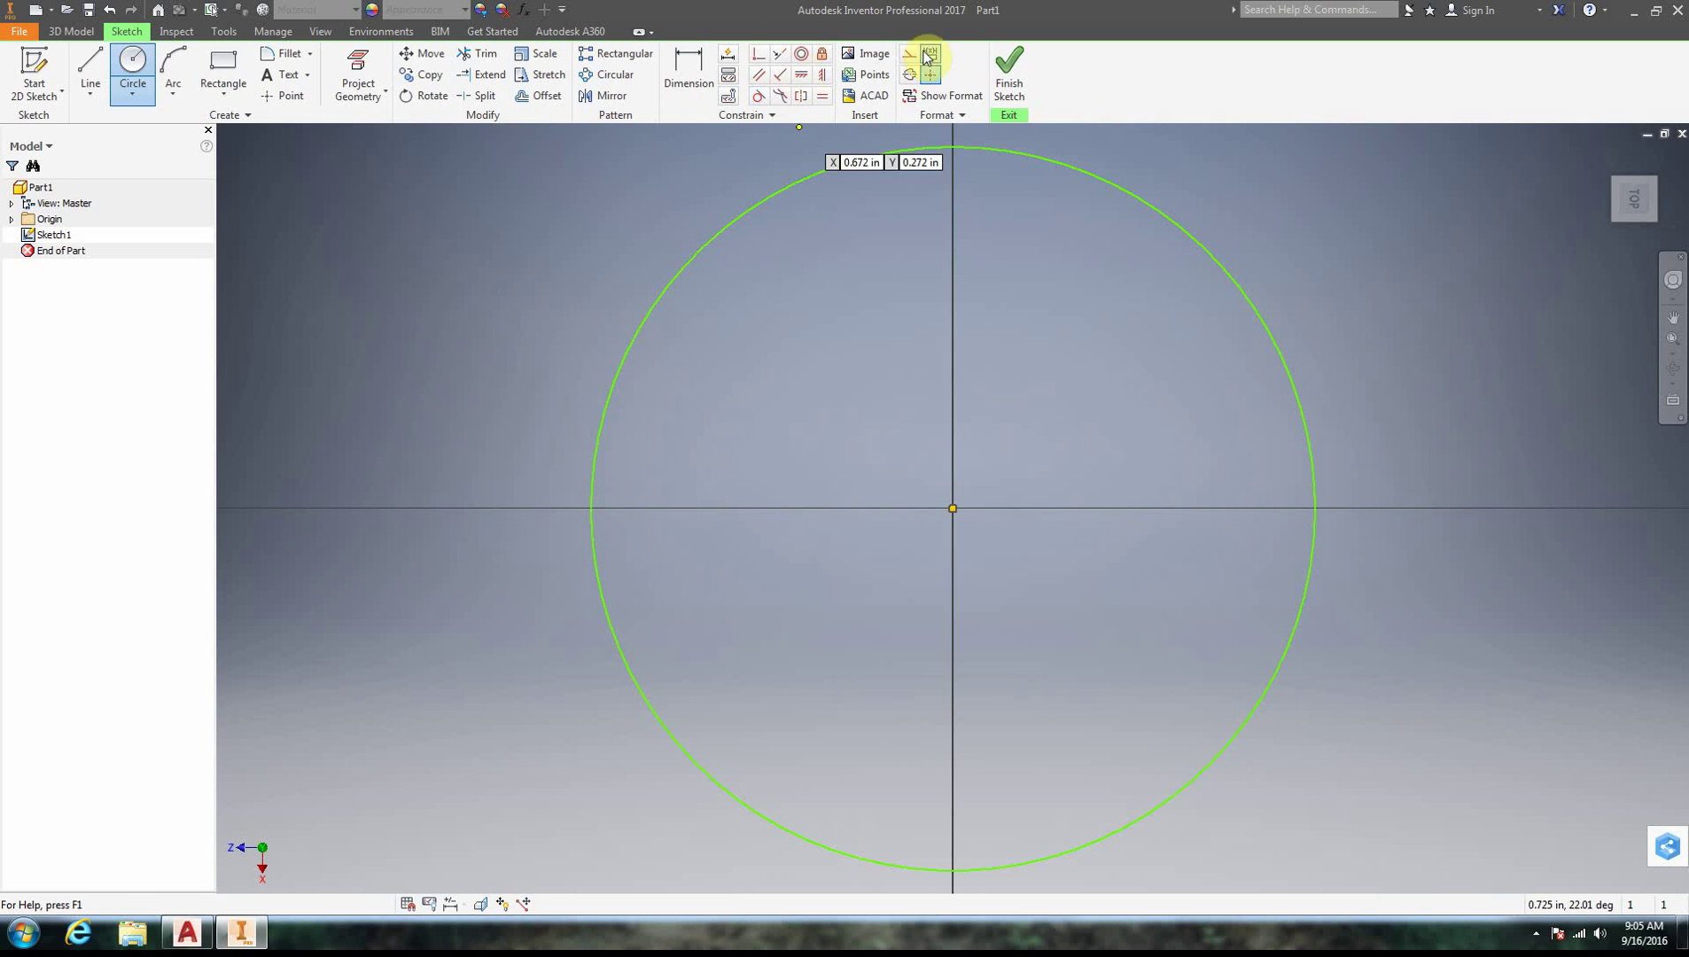
# Dimension the circle's diameter and set it to 12 in
pyautogui.click(688, 66)
pyautogui.click(1224, 267)
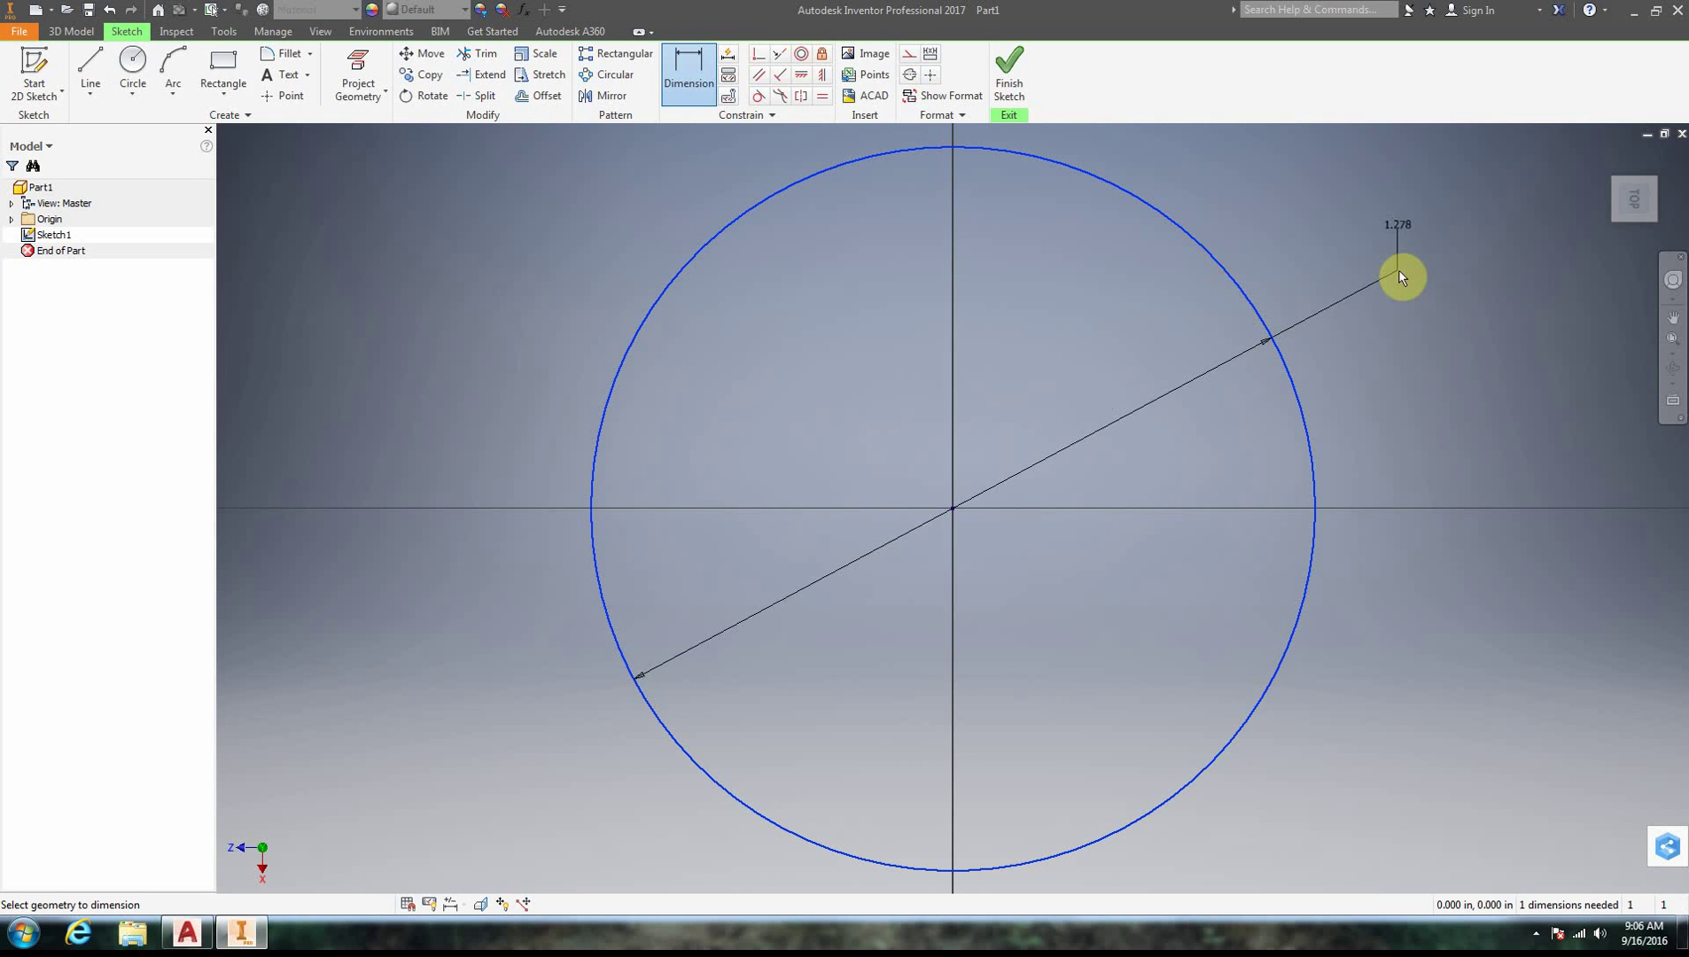
pyautogui.click(1399, 271)
pyautogui.click(1365, 335)
pyautogui.moveTo(1365, 335); pyautogui.dragTo(1197, 344)
pyautogui.write('12')
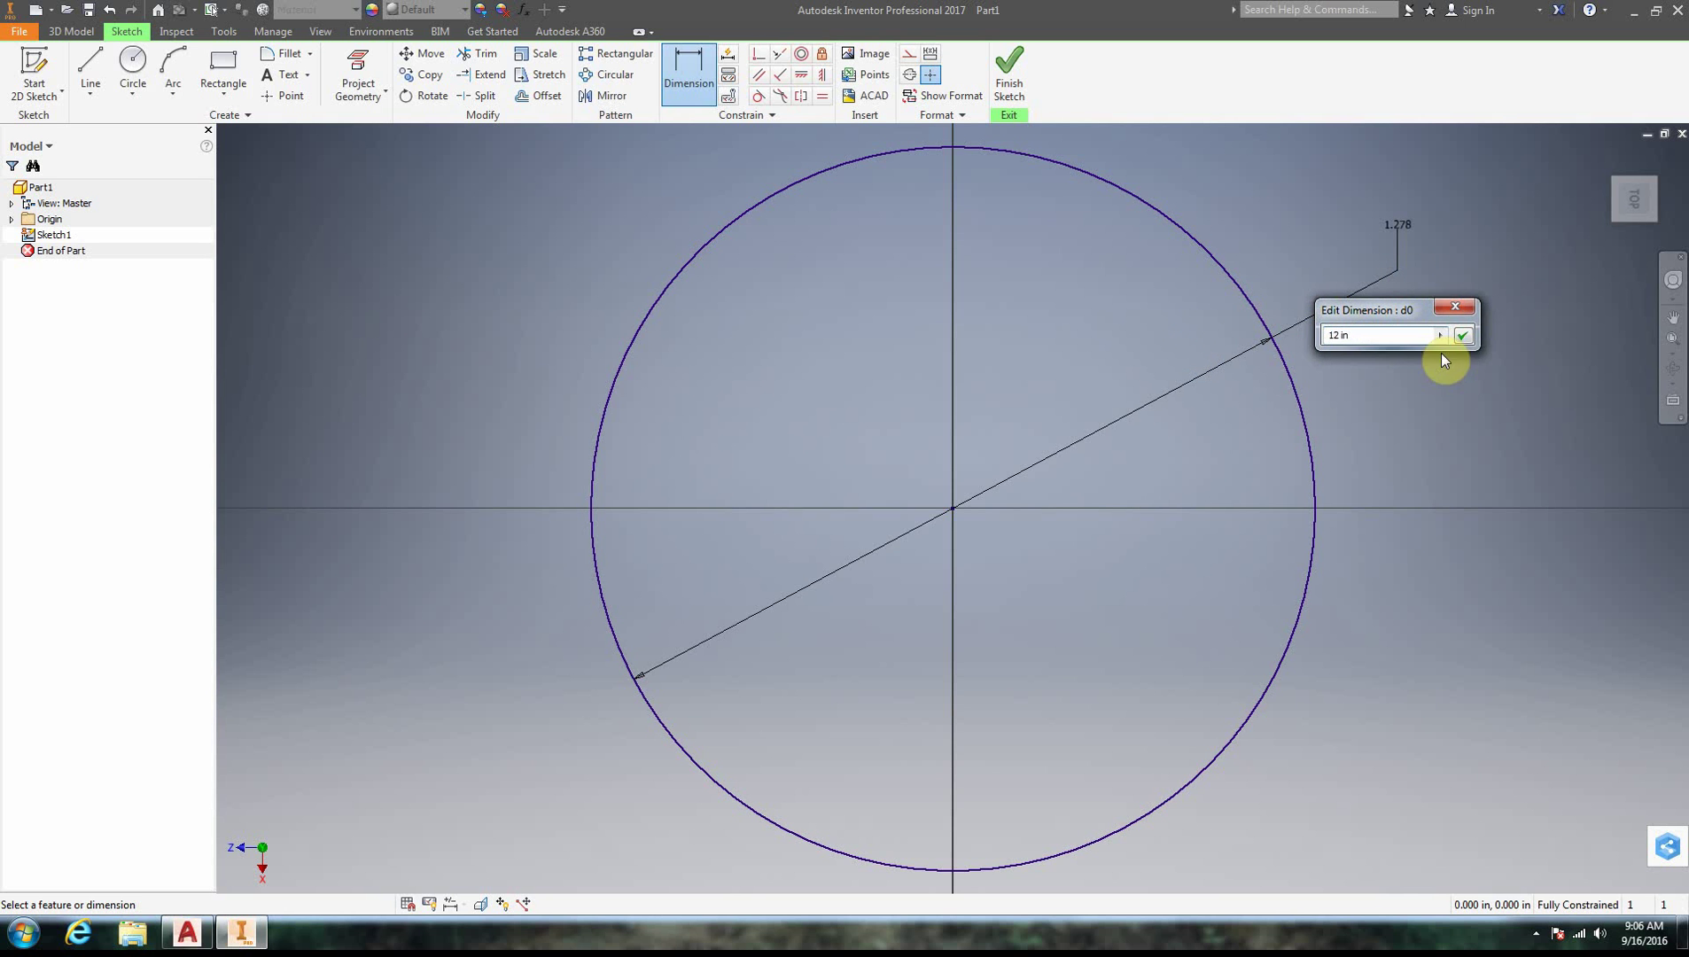
pyautogui.click(1461, 335)
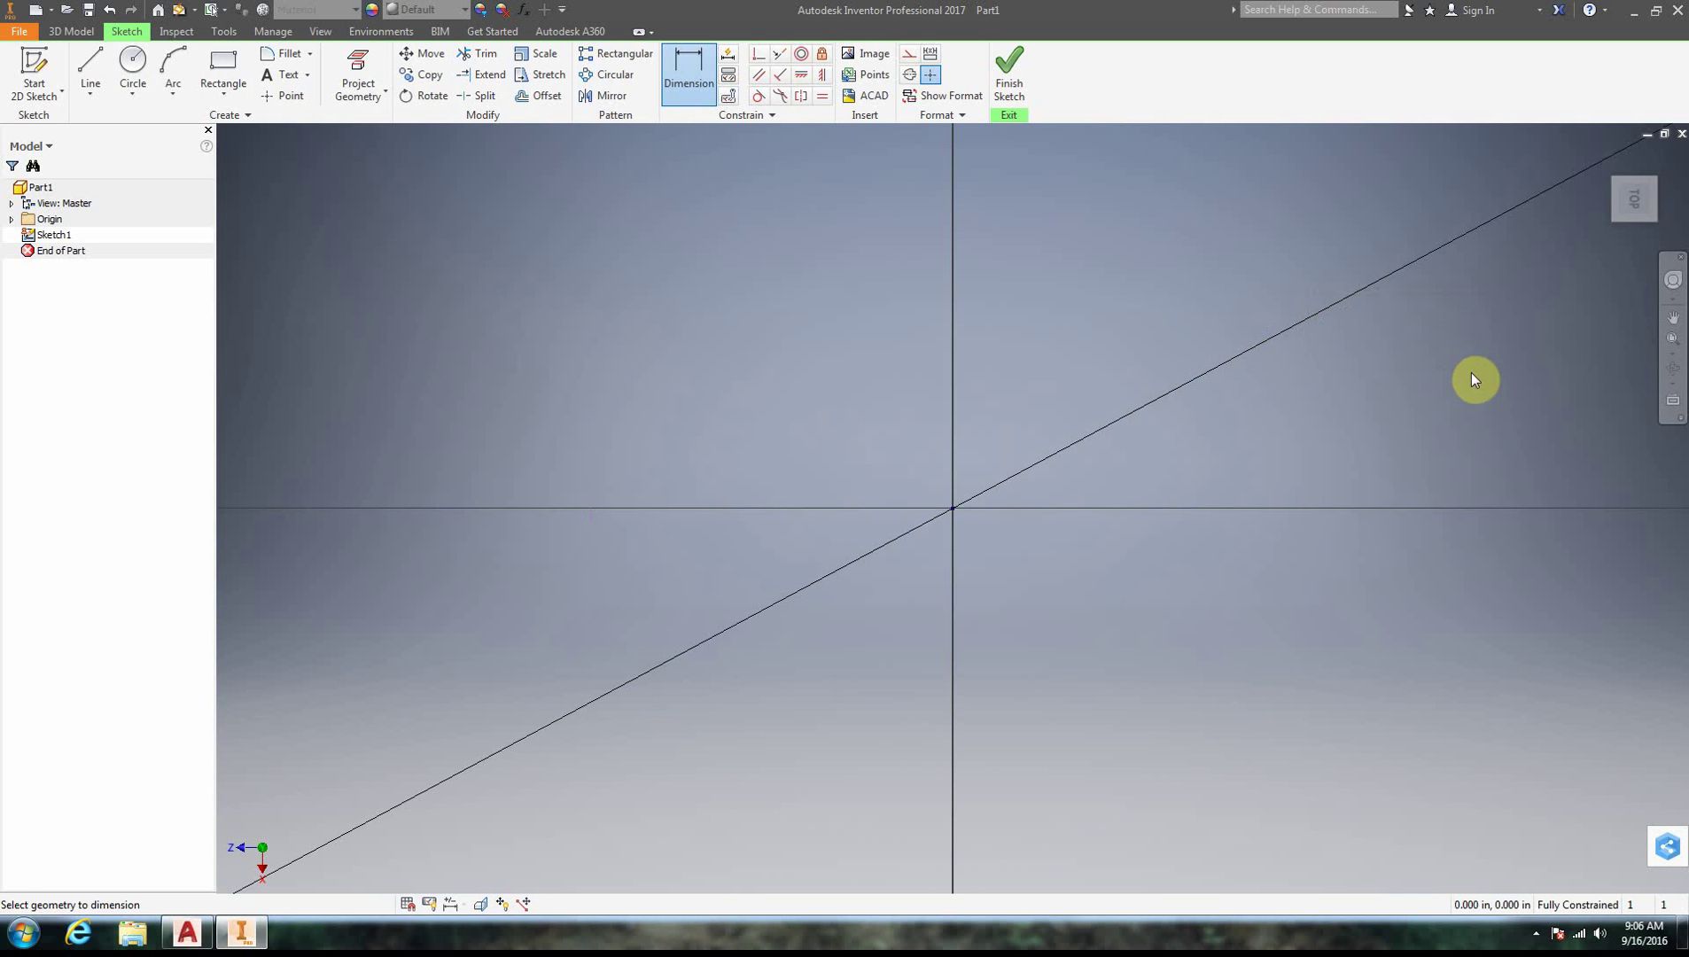
pyautogui.click(1674, 350)
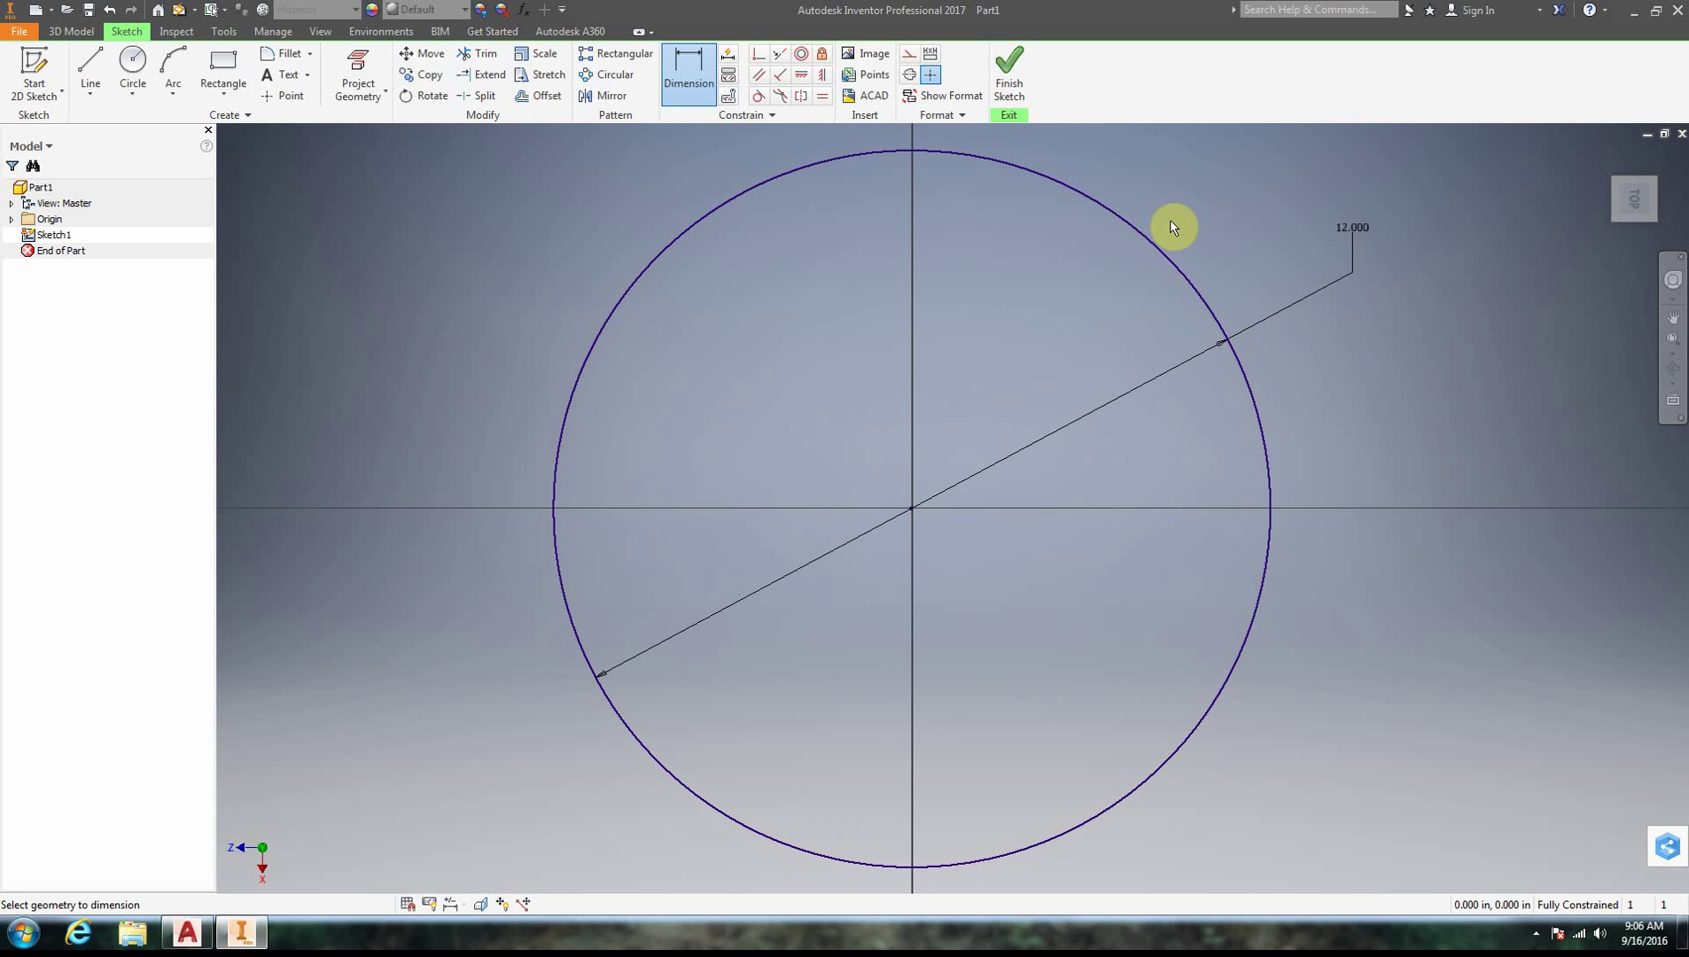
# Draw a 12 in vertical line through the circle's centre, splitting it into two halves, and finish the sketch
pyautogui.click(90, 66)
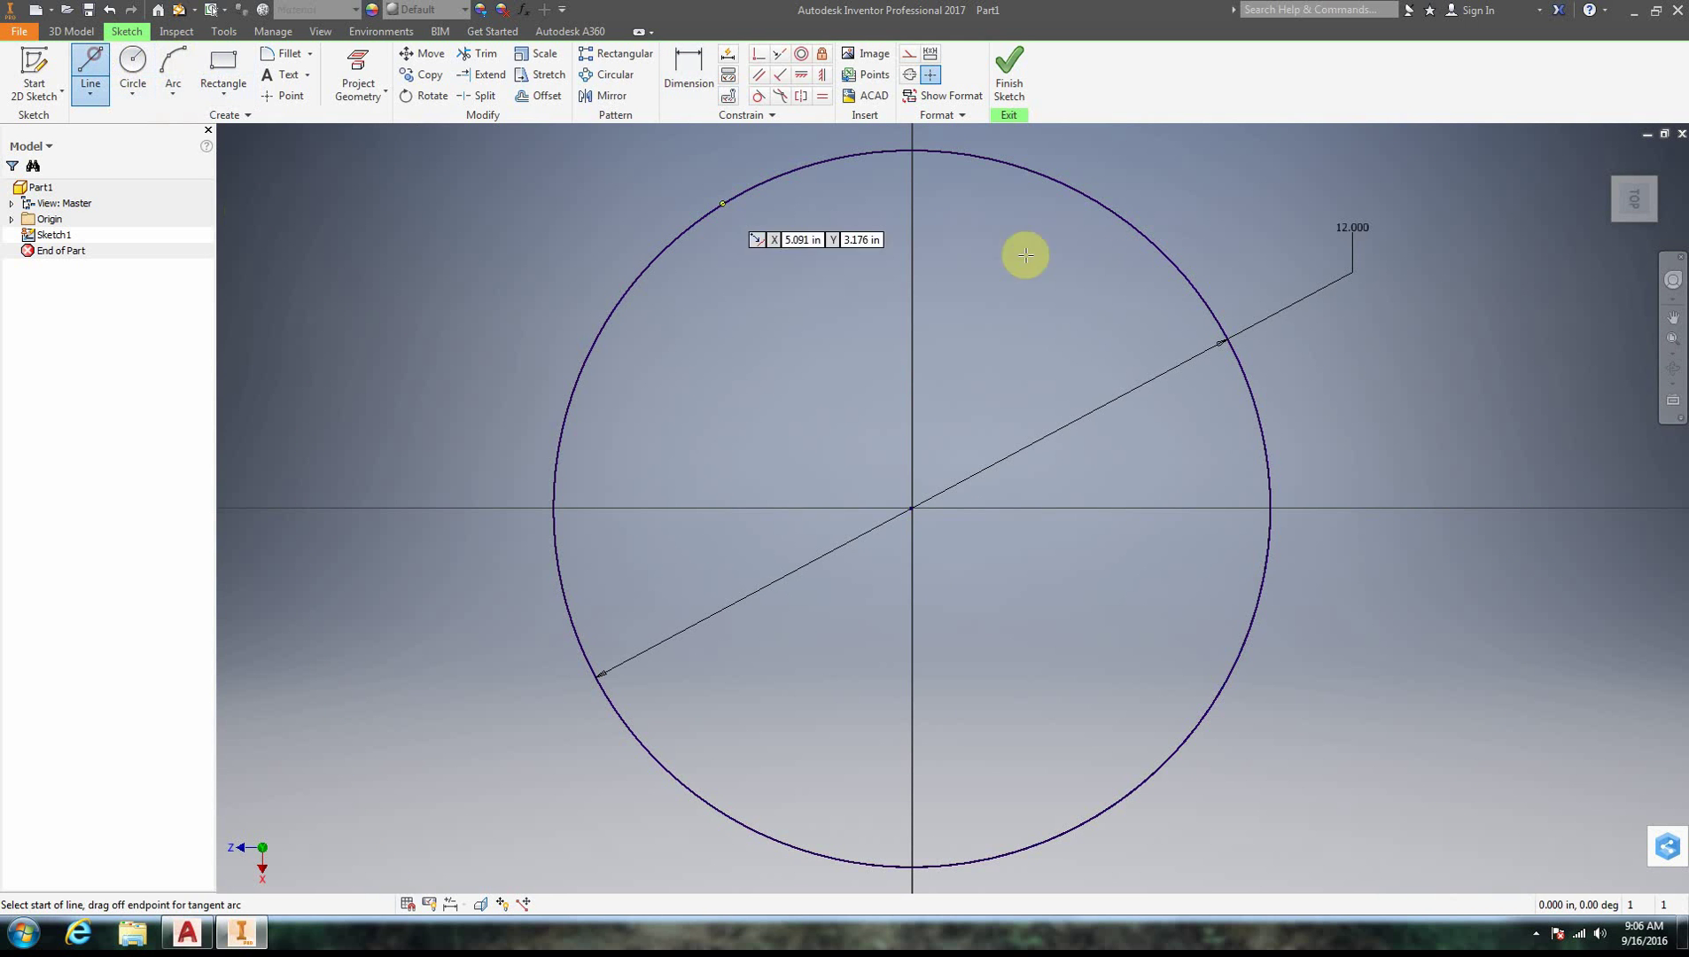
pyautogui.click(912, 150)
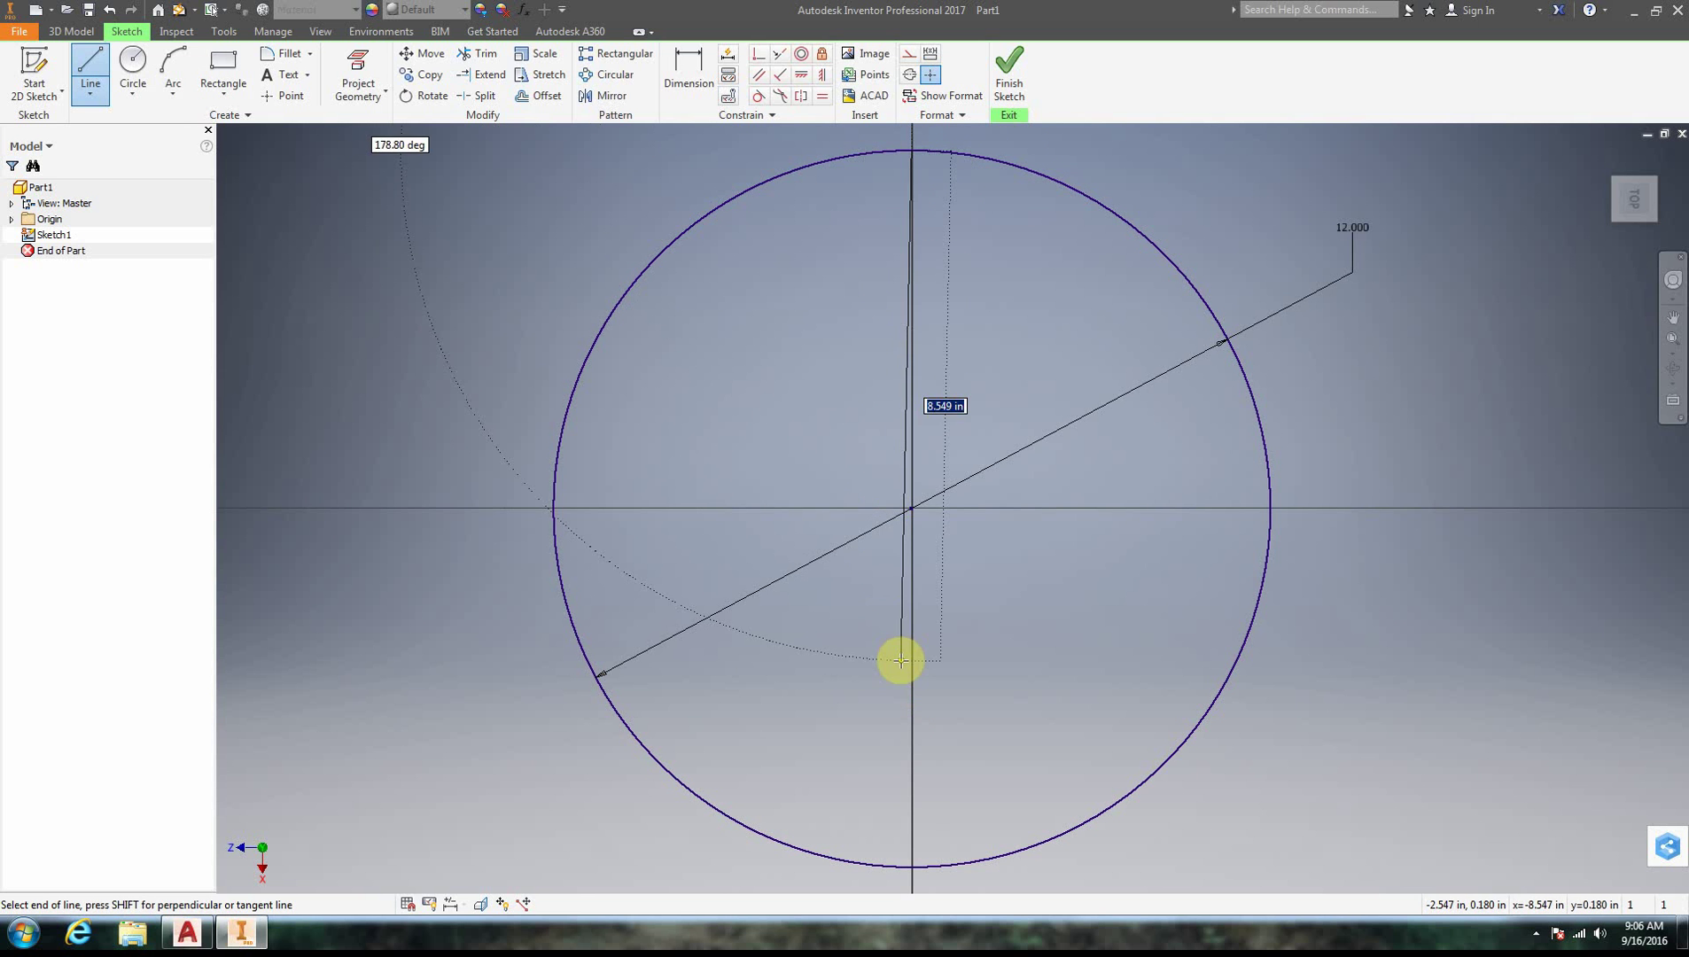
pyautogui.doubleClick(910, 864)
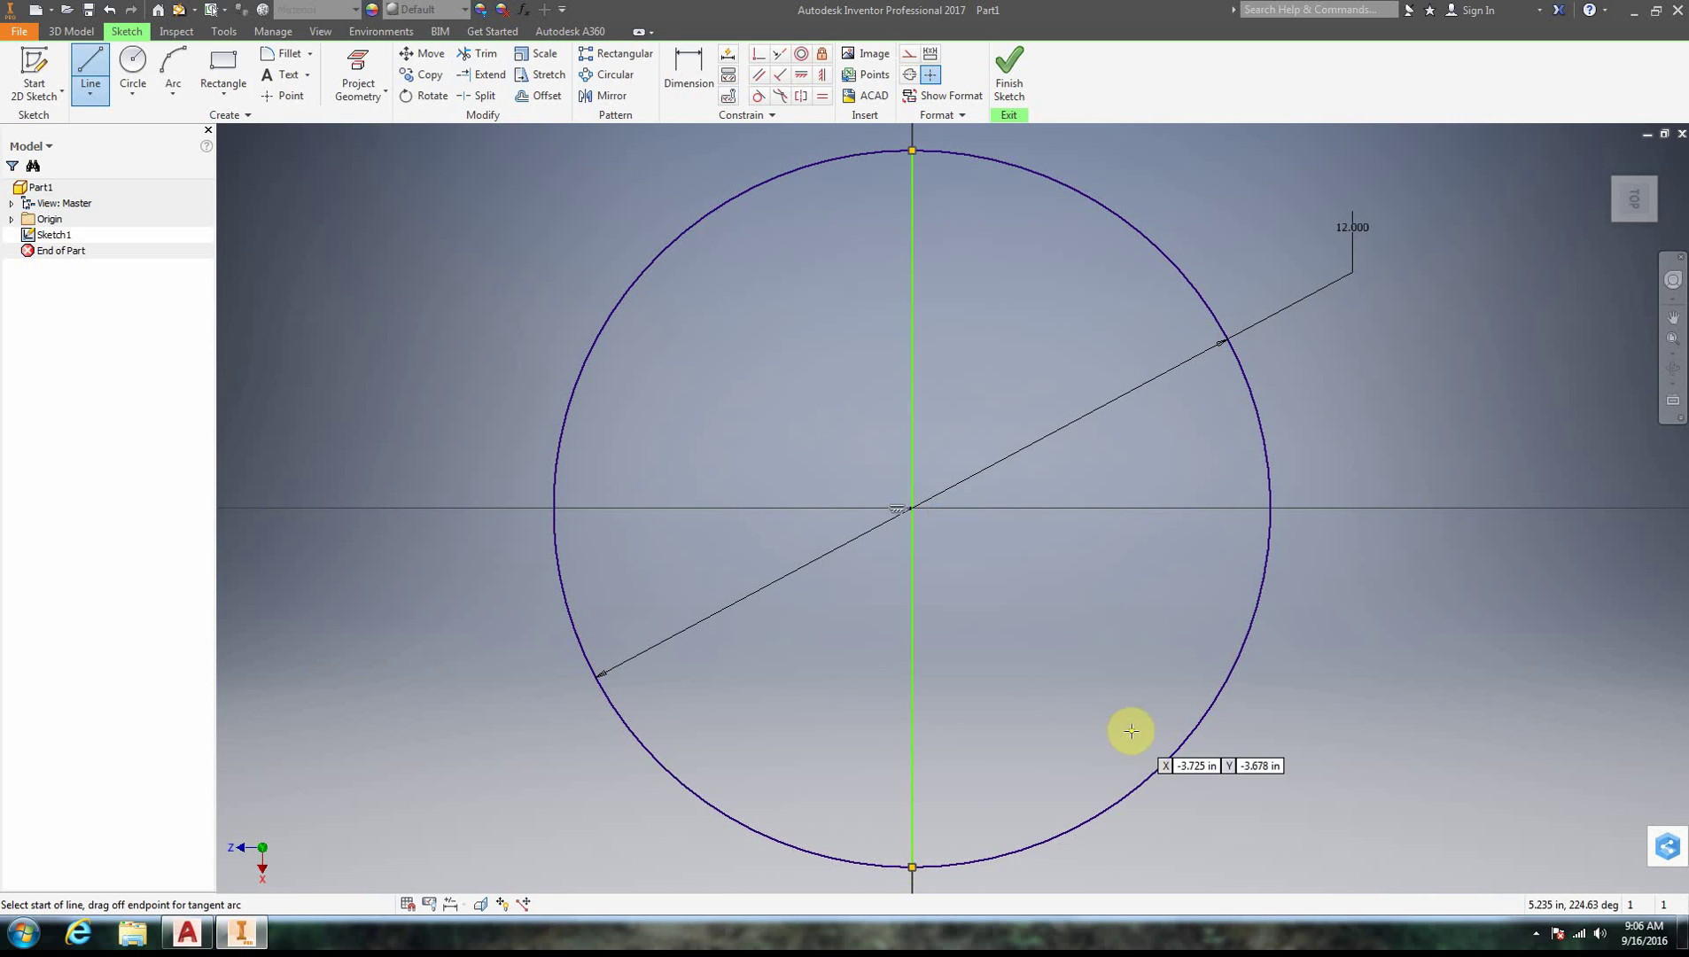
pyautogui.rightClick(1379, 619)
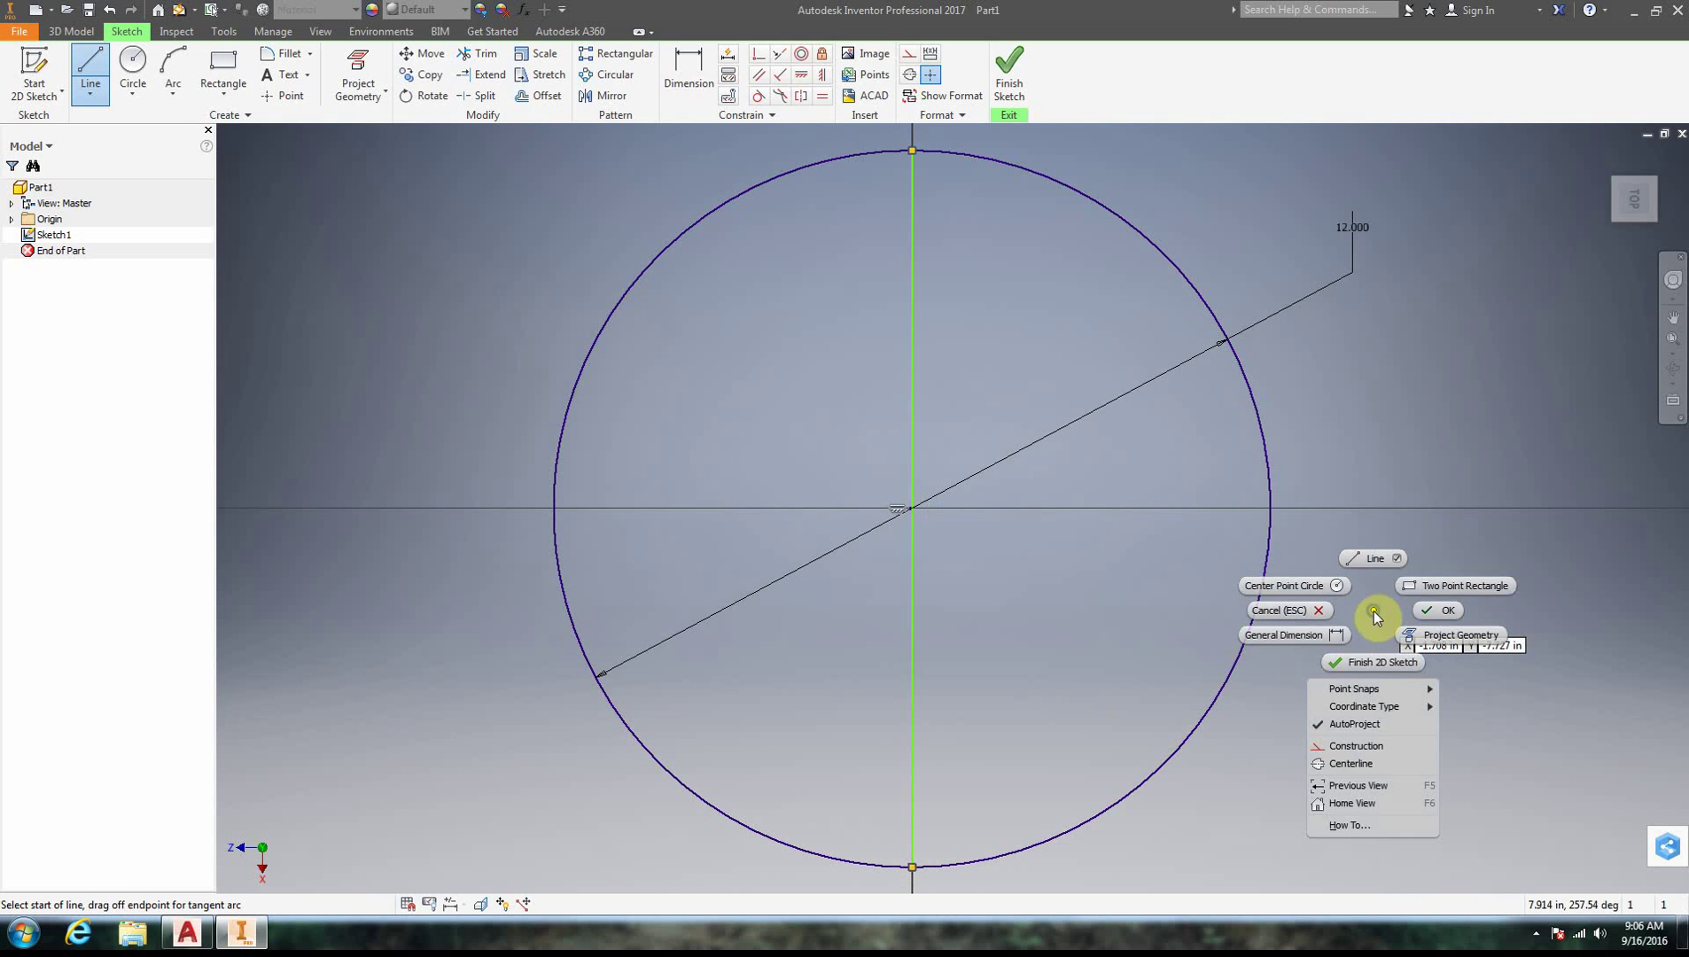
pyautogui.click(1416, 470)
pyautogui.rightClick(1385, 475)
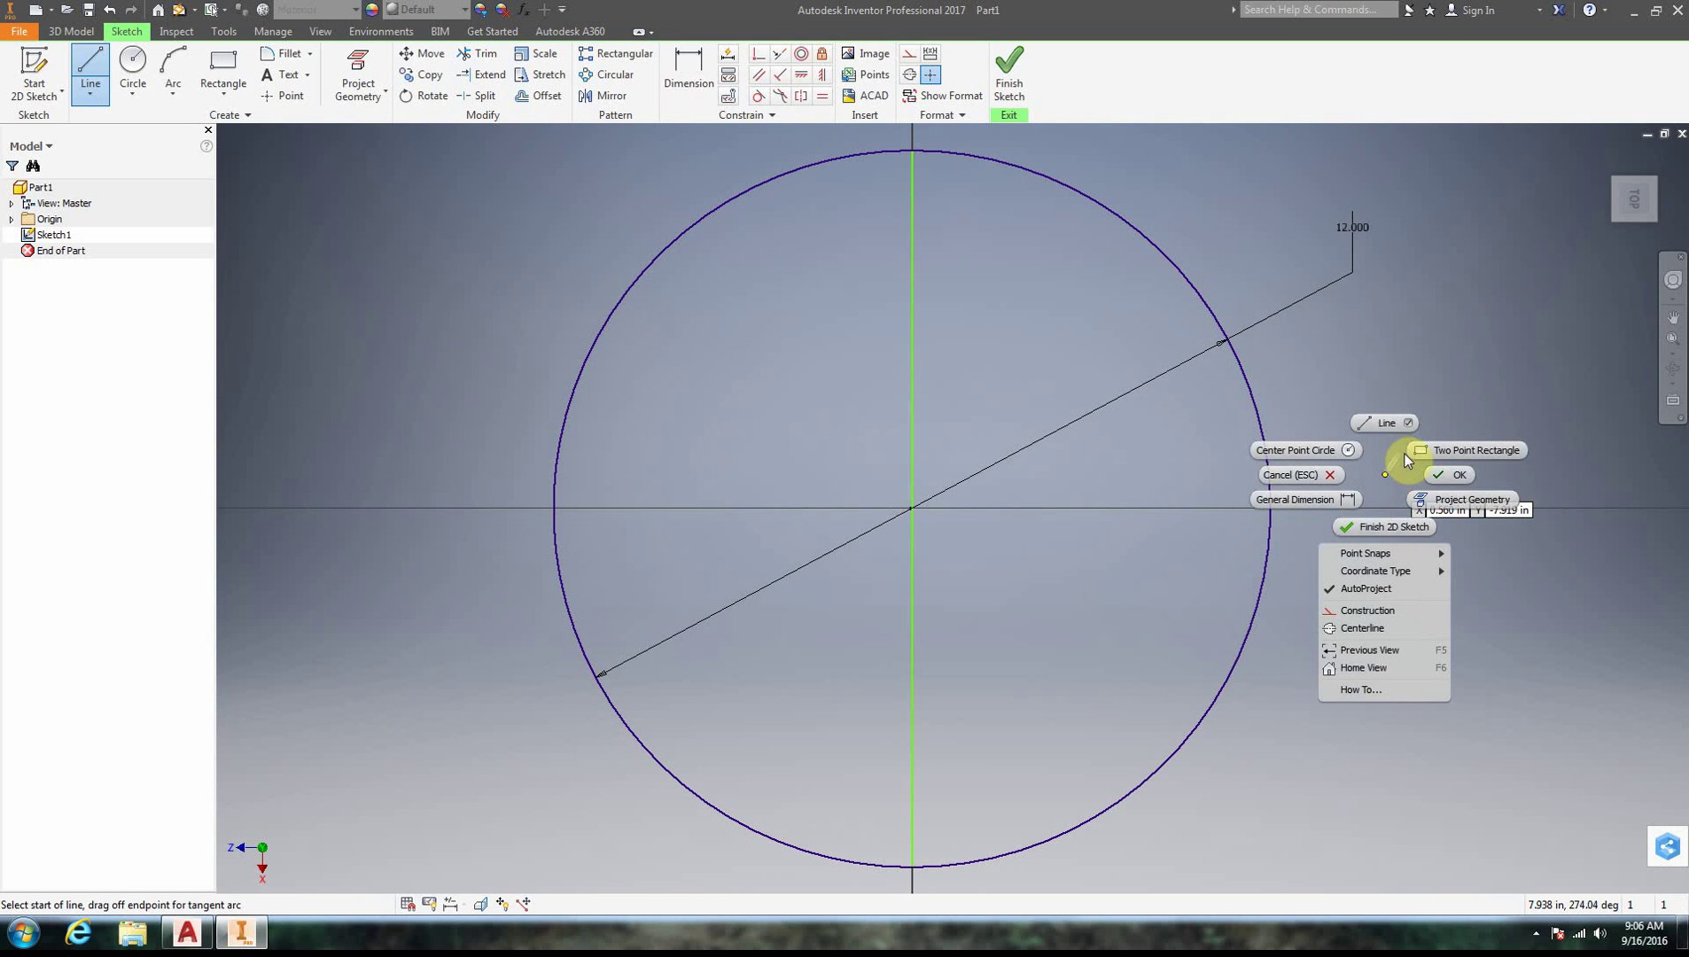
pyautogui.click(1449, 477)
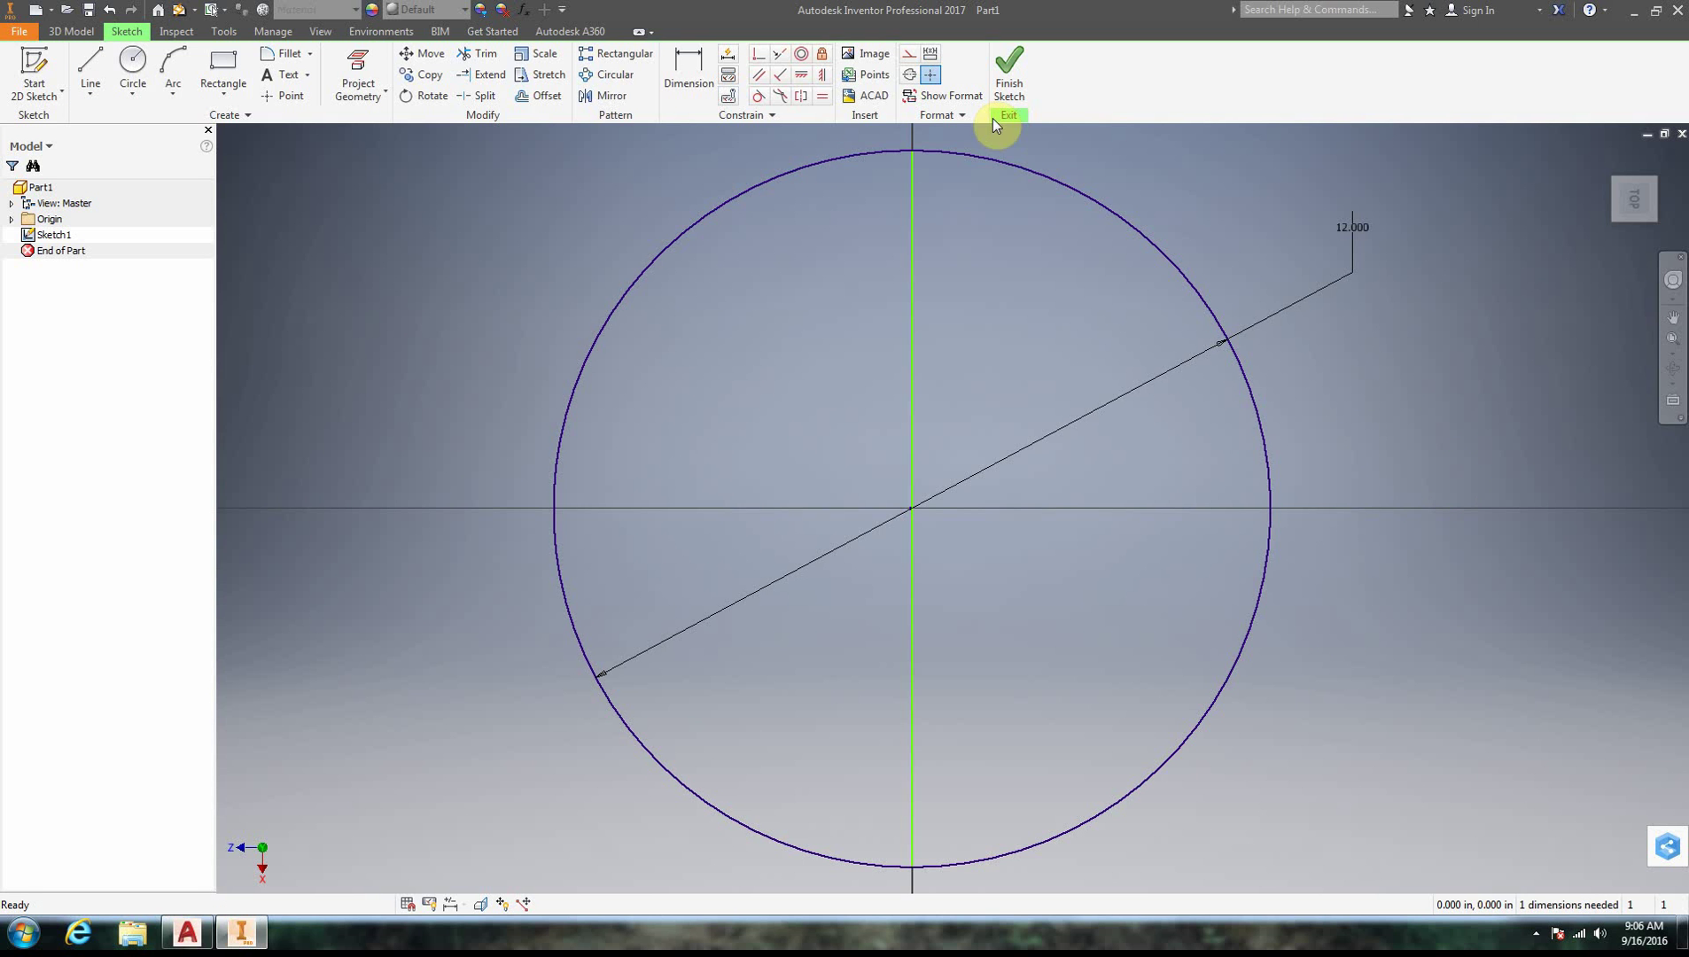
pyautogui.click(1010, 75)
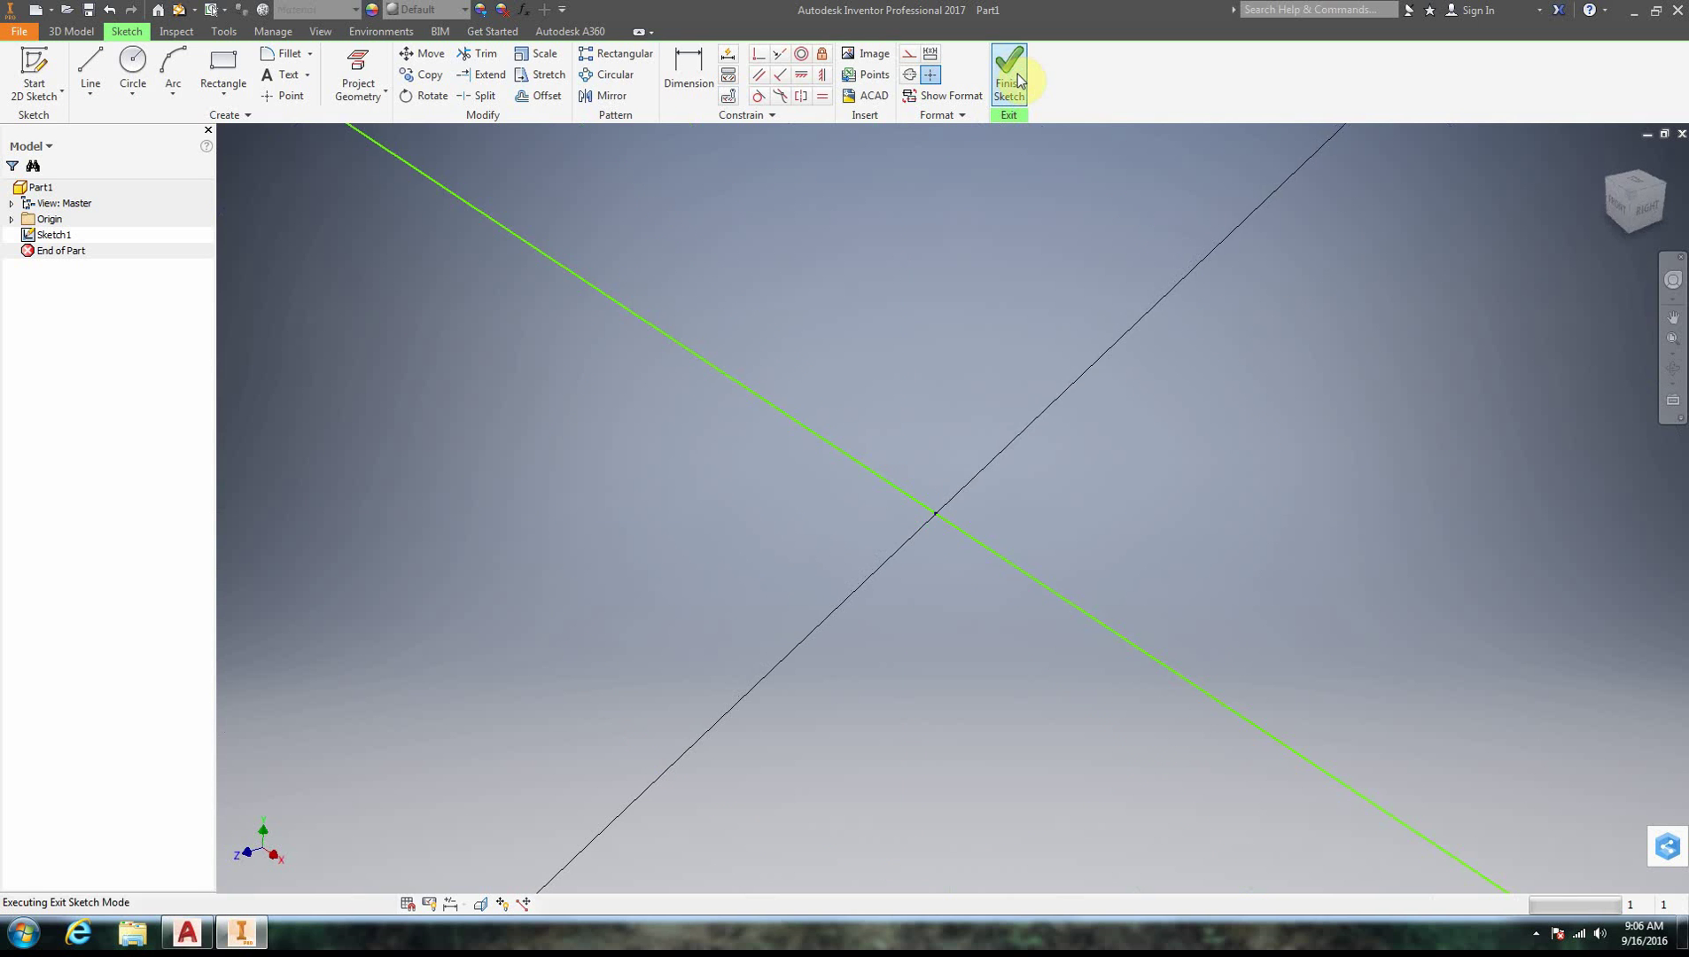
# Set up a Revolve with one half of the circle as the profile and the dividing line as the axis
pyautogui.click(1673, 340)
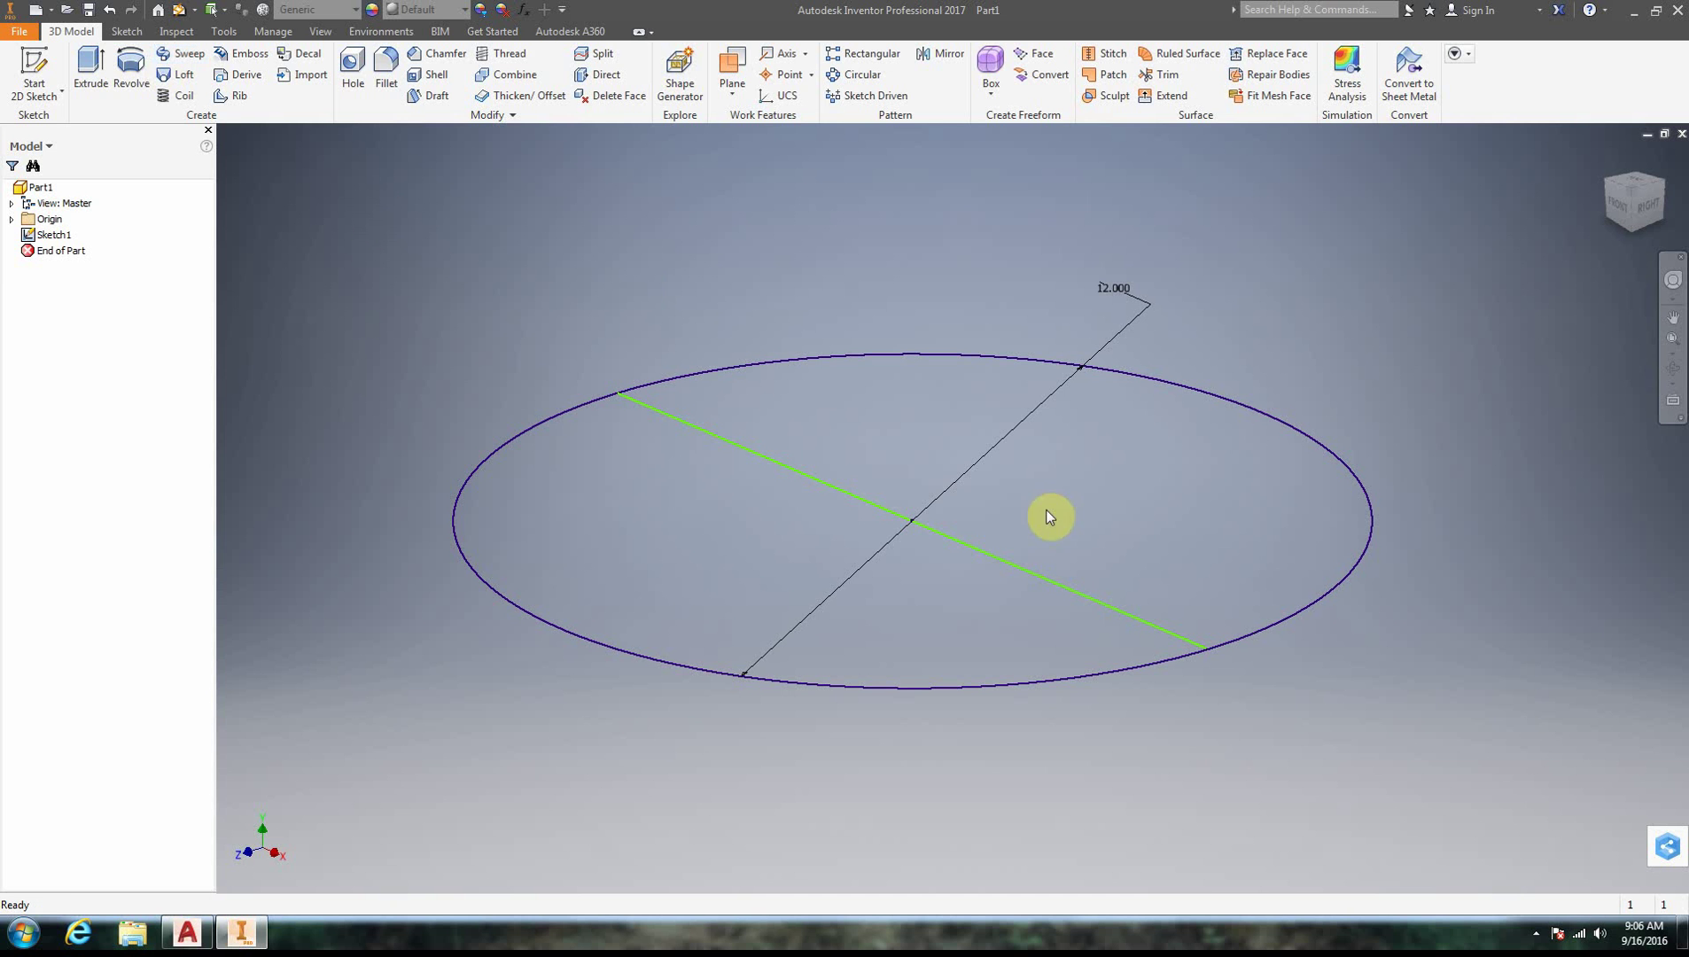
pyautogui.click(126, 73)
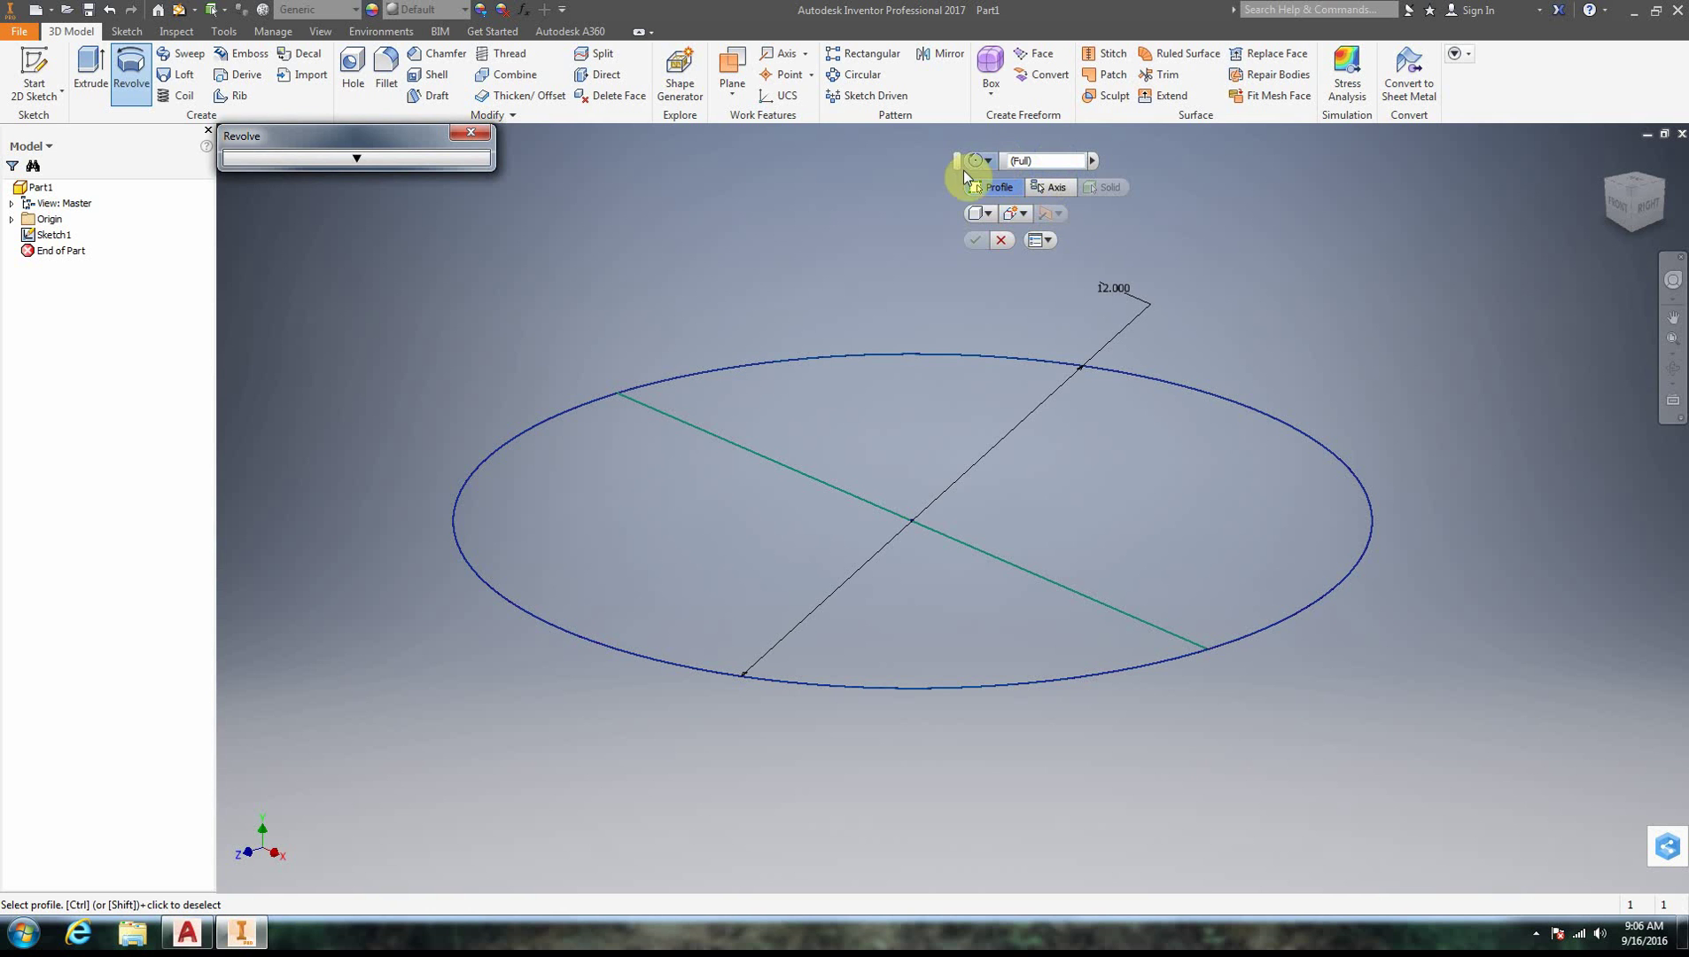
pyautogui.click(356, 158)
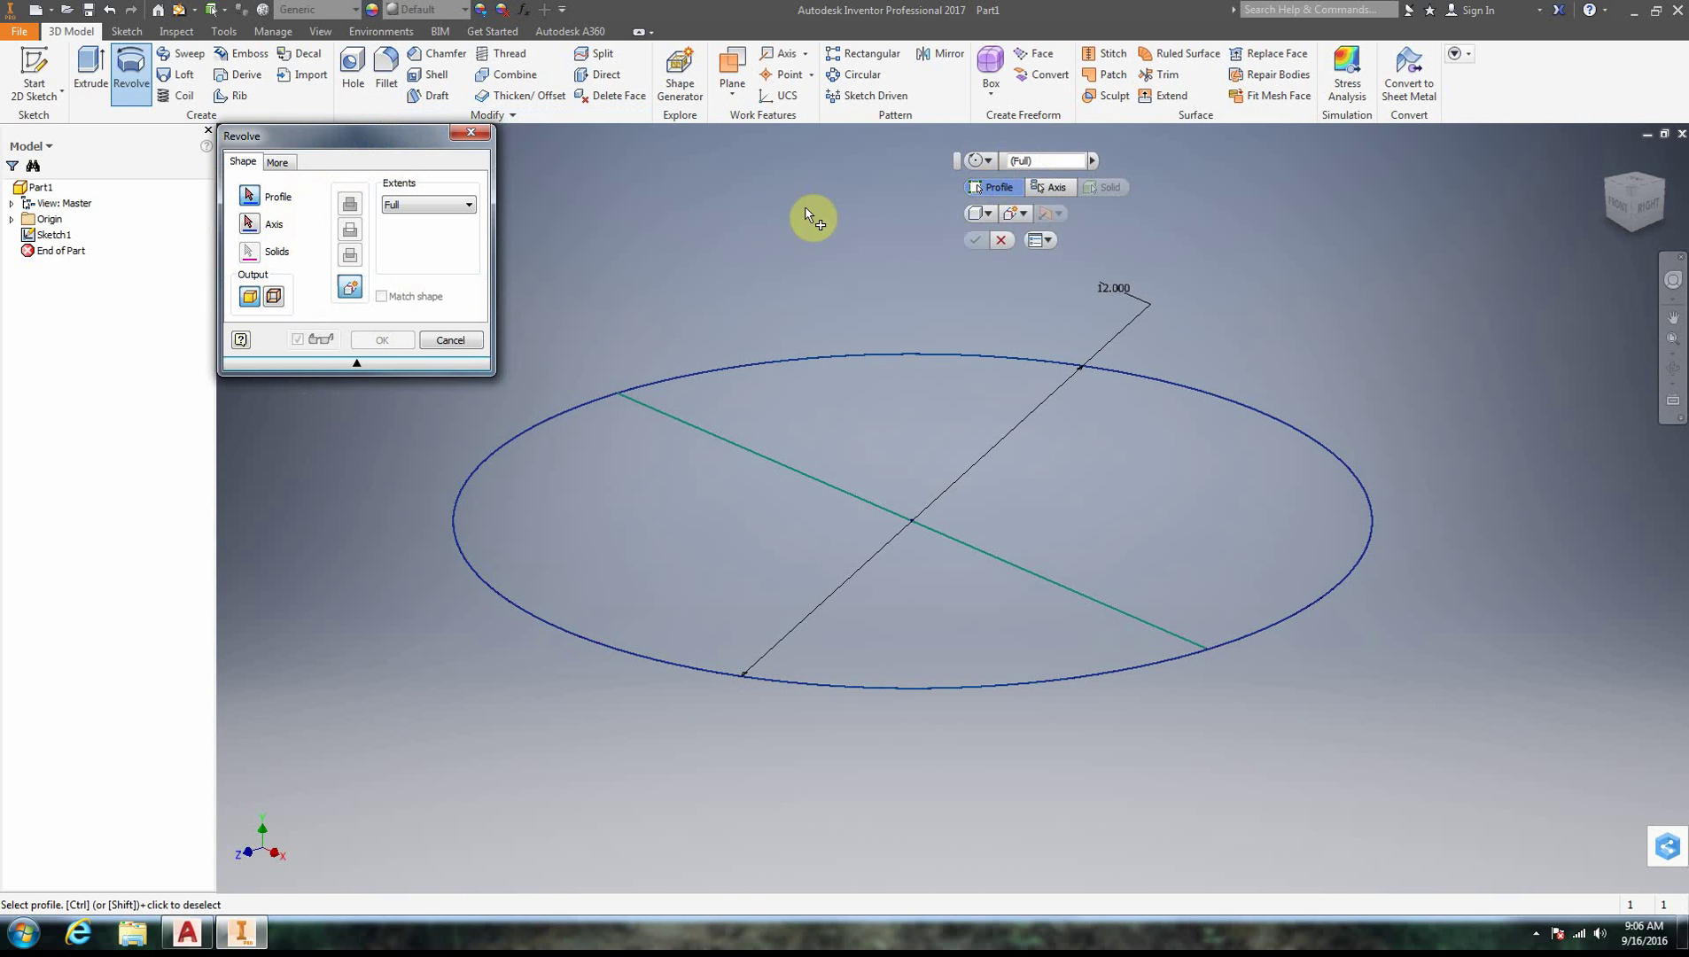
pyautogui.moveTo(312, 135)
pyautogui.mouseDown()
pyautogui.moveTo(326, 168)
pyautogui.moveTo(311, 139)
pyautogui.mouseUp()
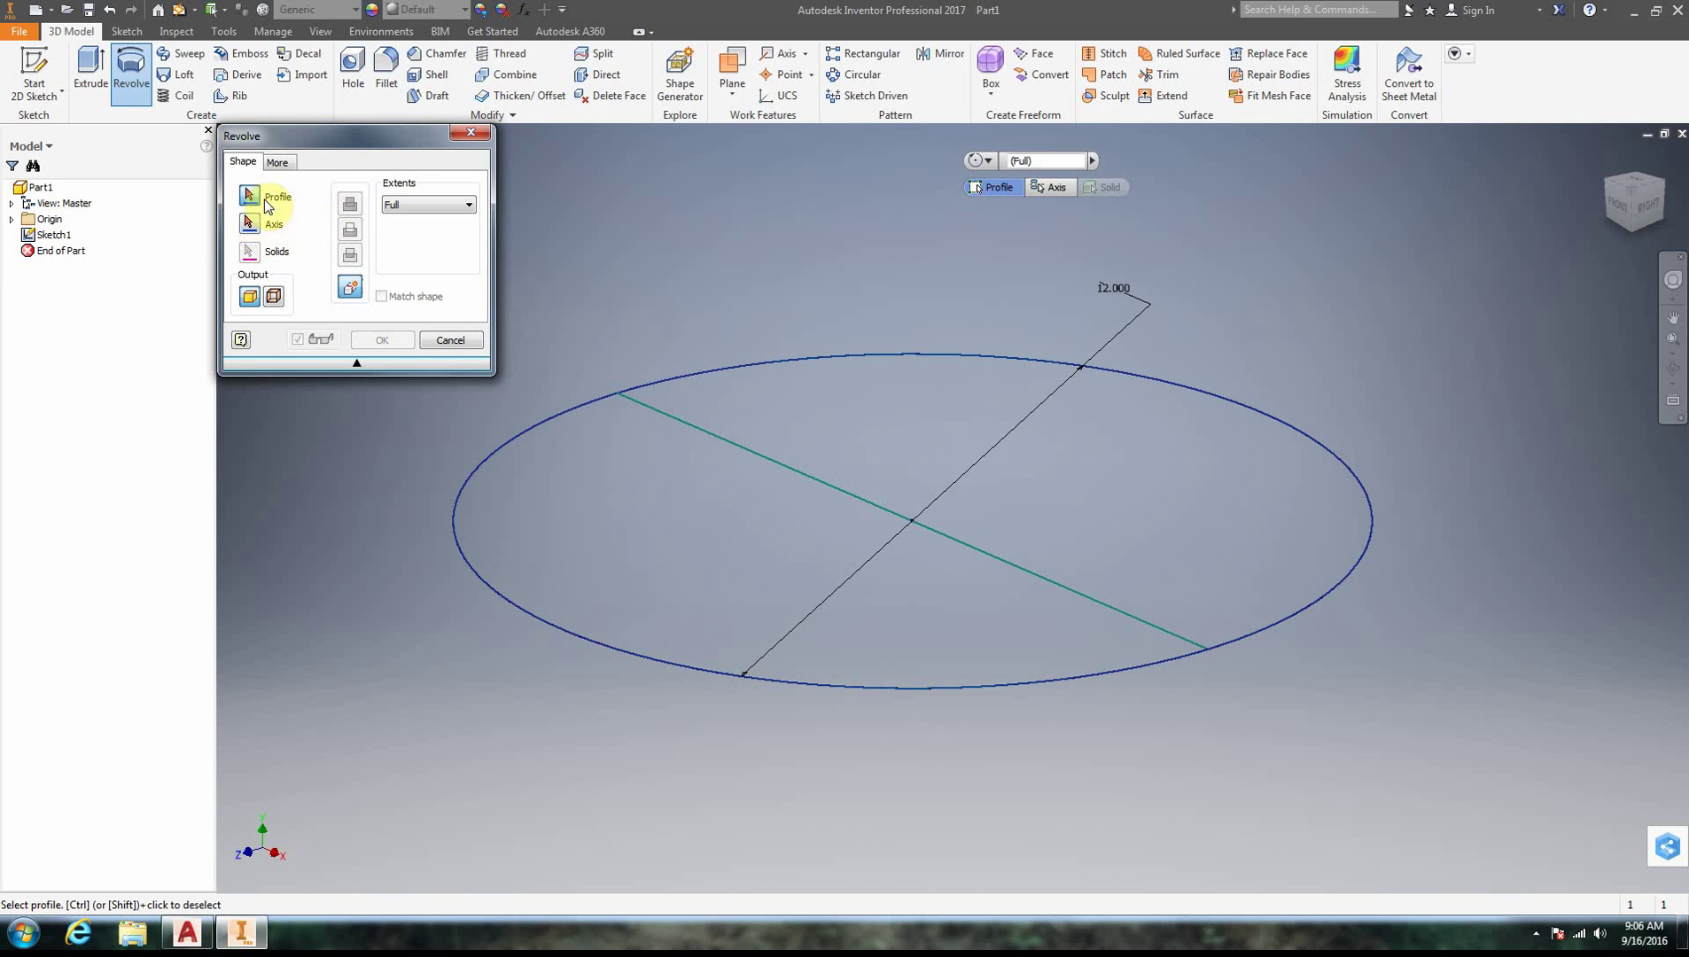
pyautogui.click(810, 406)
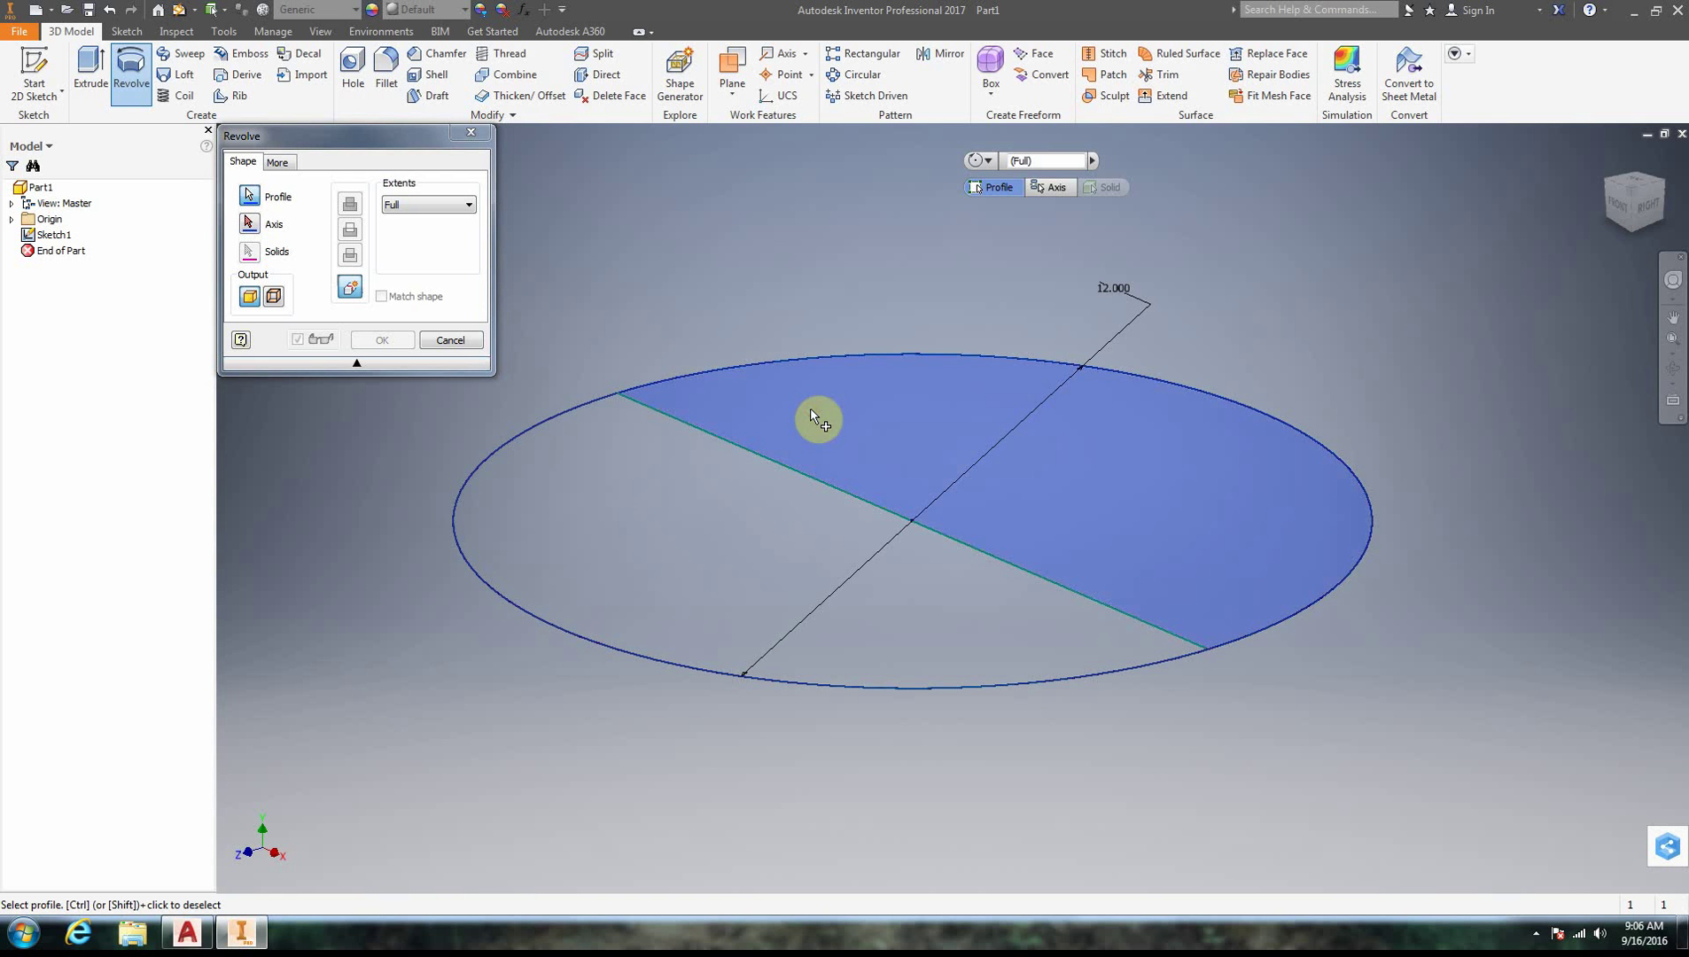
pyautogui.click(250, 225)
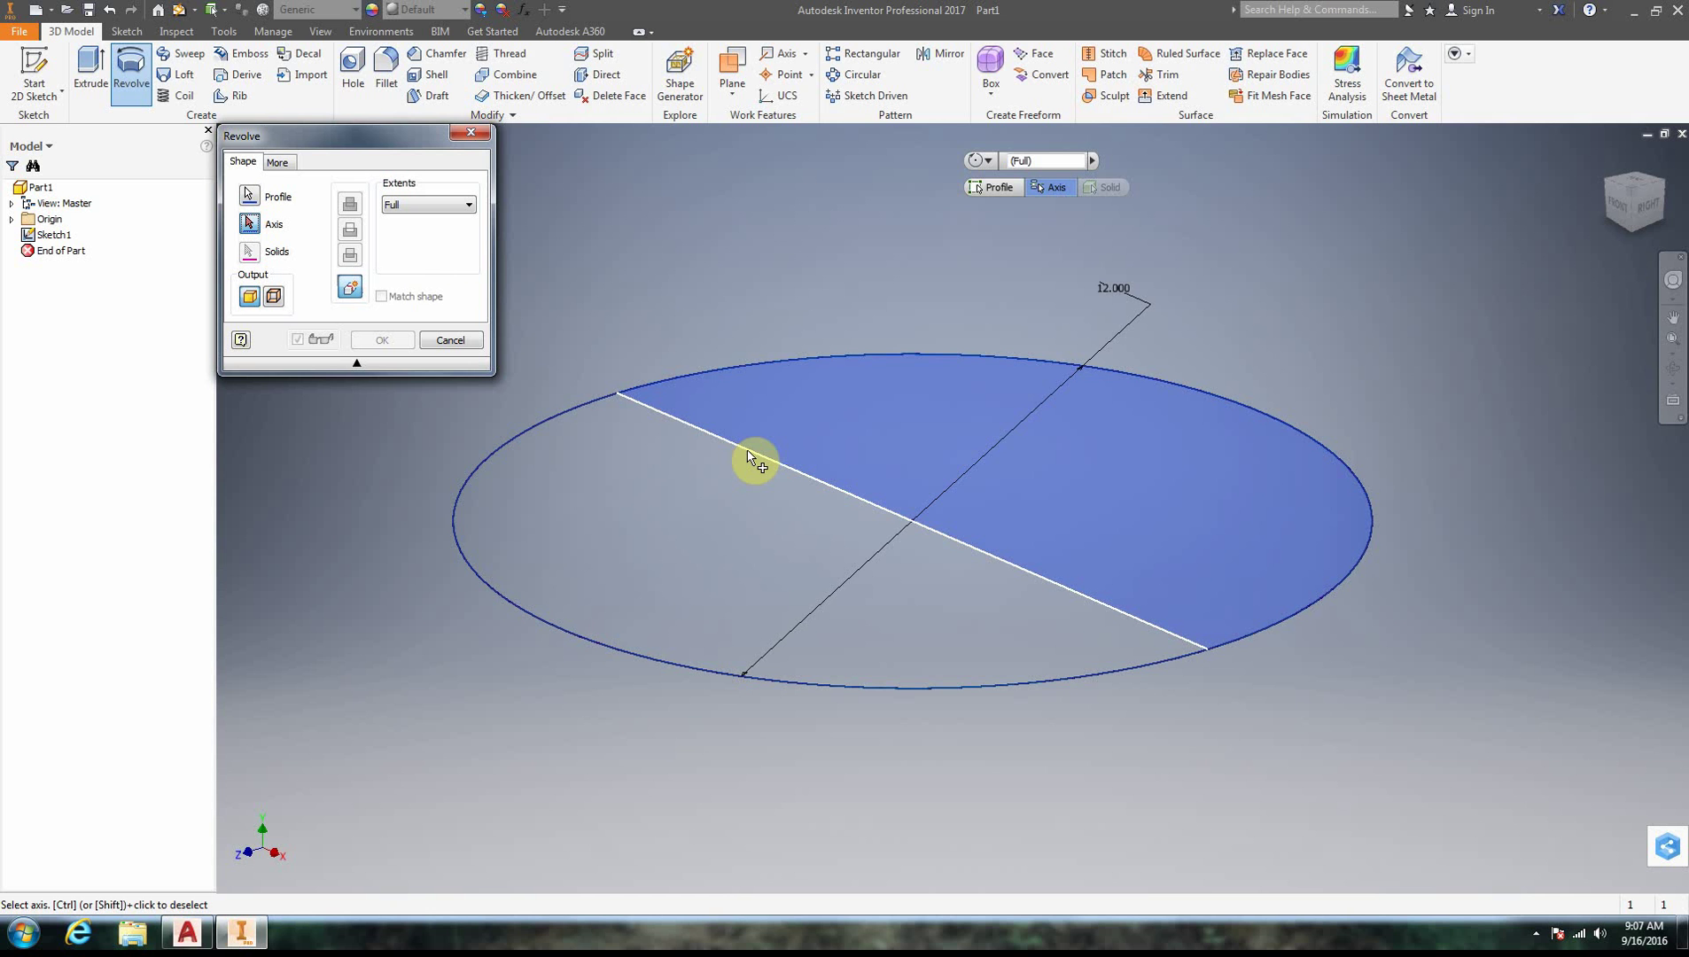
pyautogui.click(751, 458)
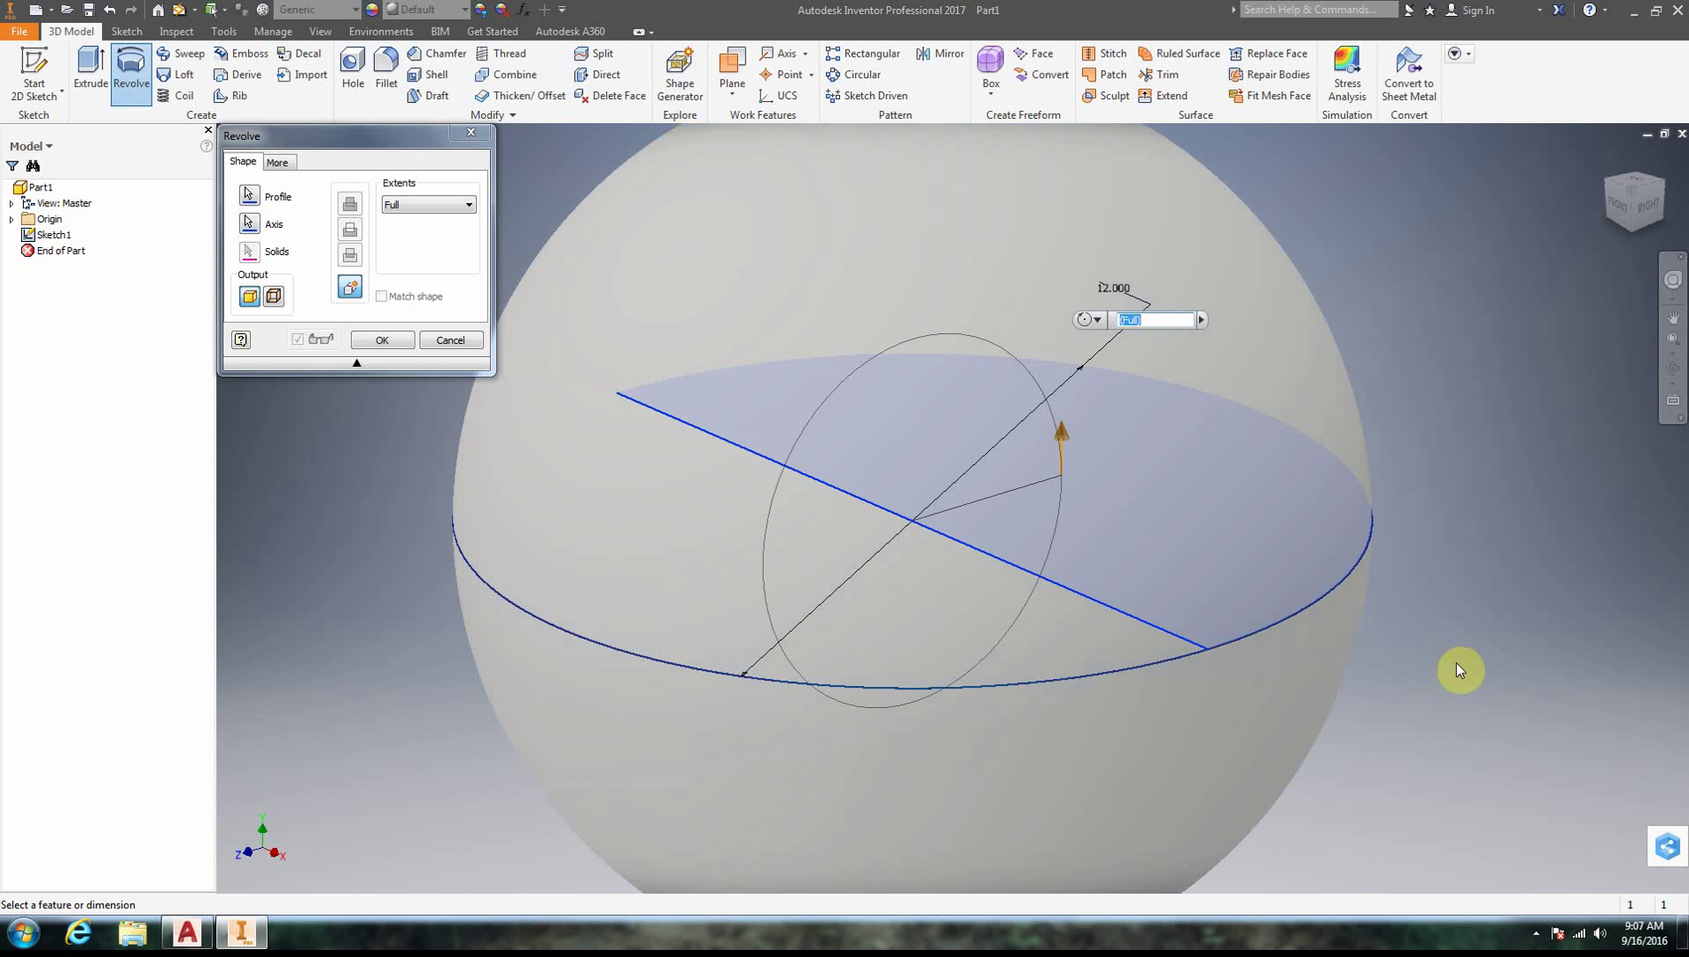
# Try the Angle extent at 90 deg for the revolve, and restore the Full extent
pyautogui.click(465, 205)
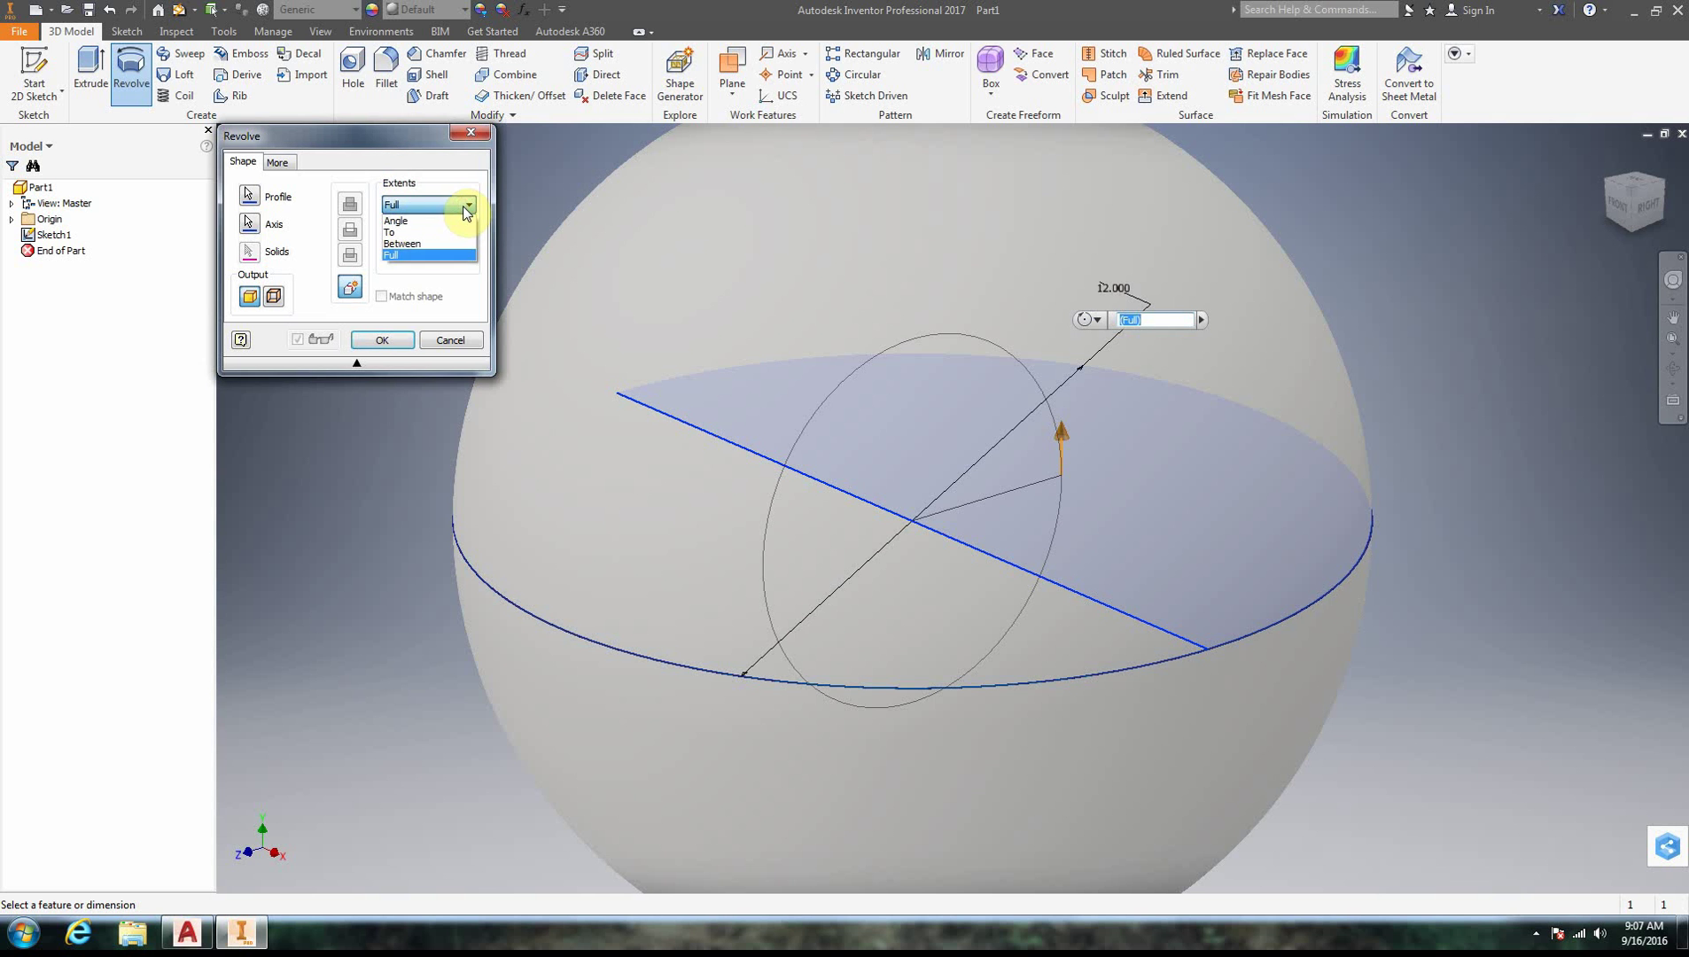
pyautogui.click(443, 221)
pyautogui.moveTo(1618, 228)
pyautogui.mouseDown()
pyautogui.moveTo(1621, 269)
pyautogui.moveTo(1599, 232)
pyautogui.mouseUp()
pyautogui.keyDown('shift'); pyautogui.moveTo(953, 295); pyautogui.dragTo(954, 295, button='middle'); pyautogui.keyUp('shift')
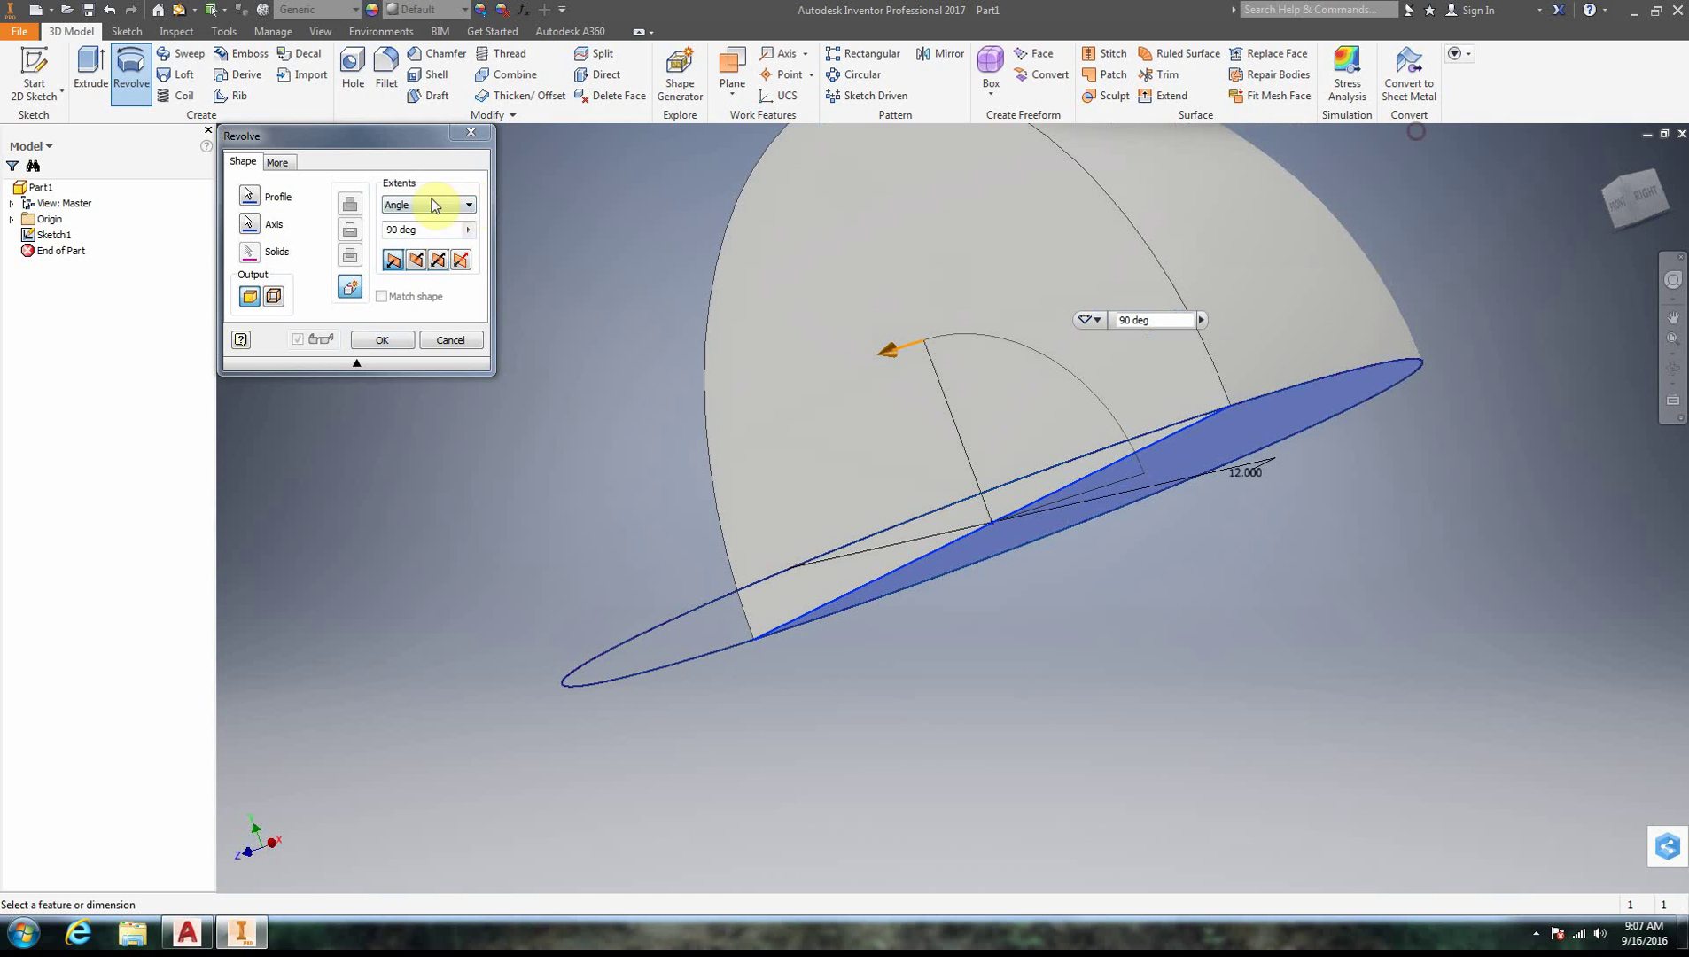
pyautogui.click(468, 230)
pyautogui.click(449, 208)
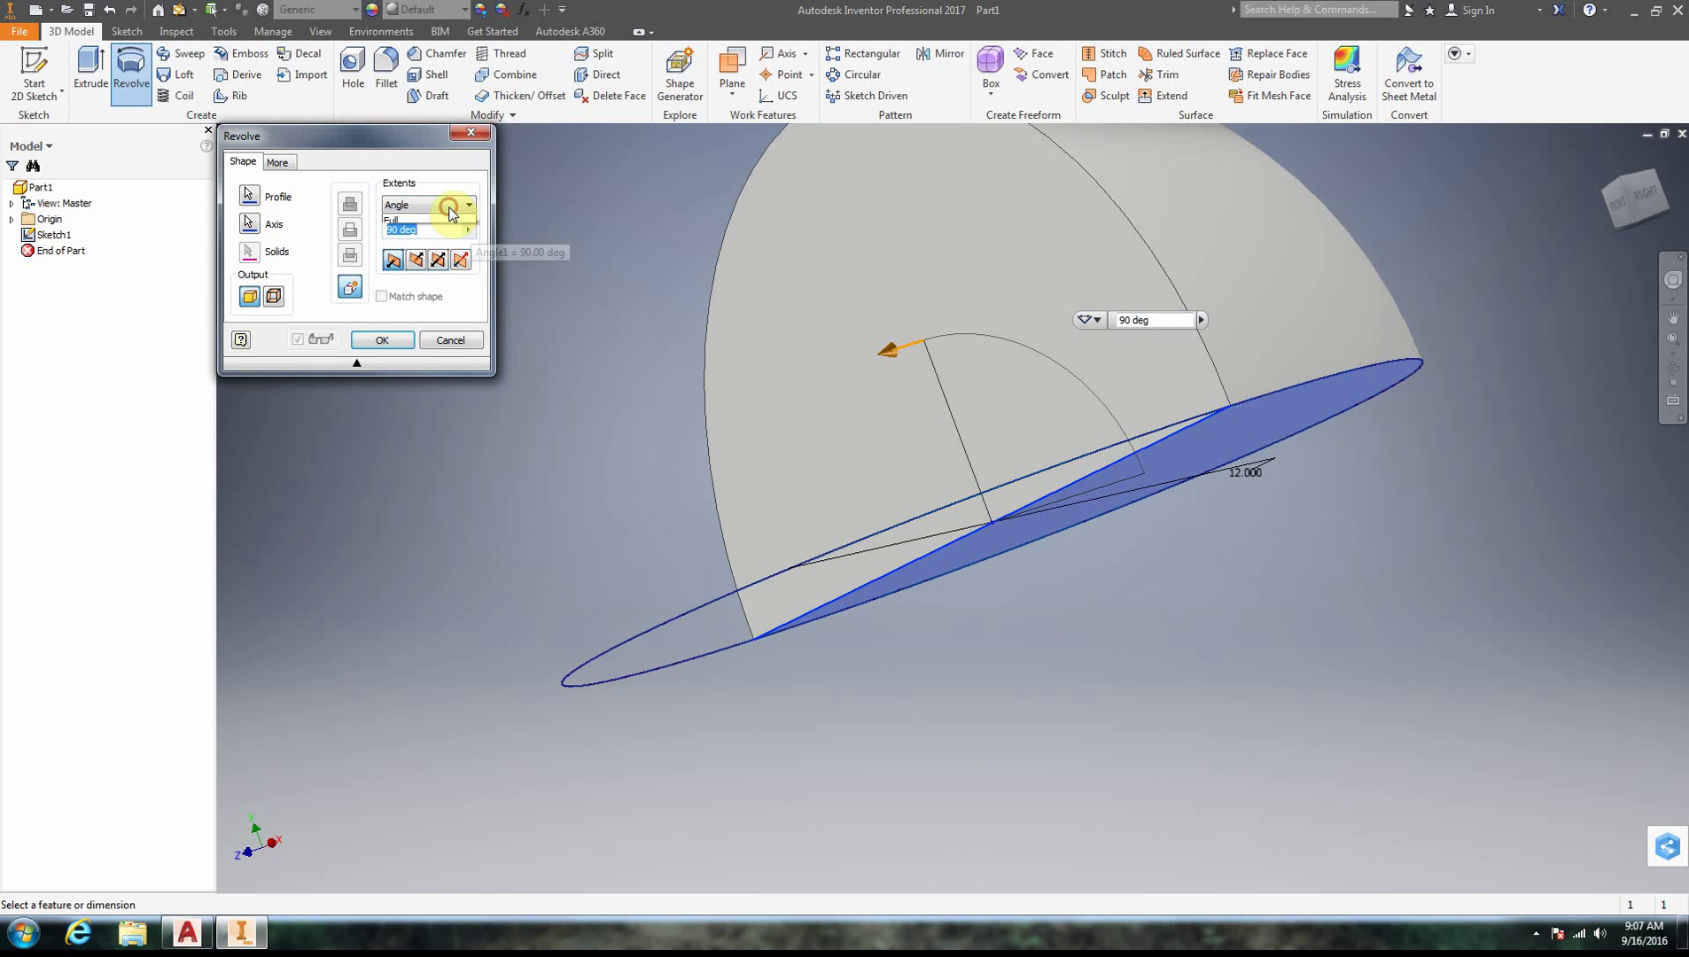
pyautogui.click(440, 257)
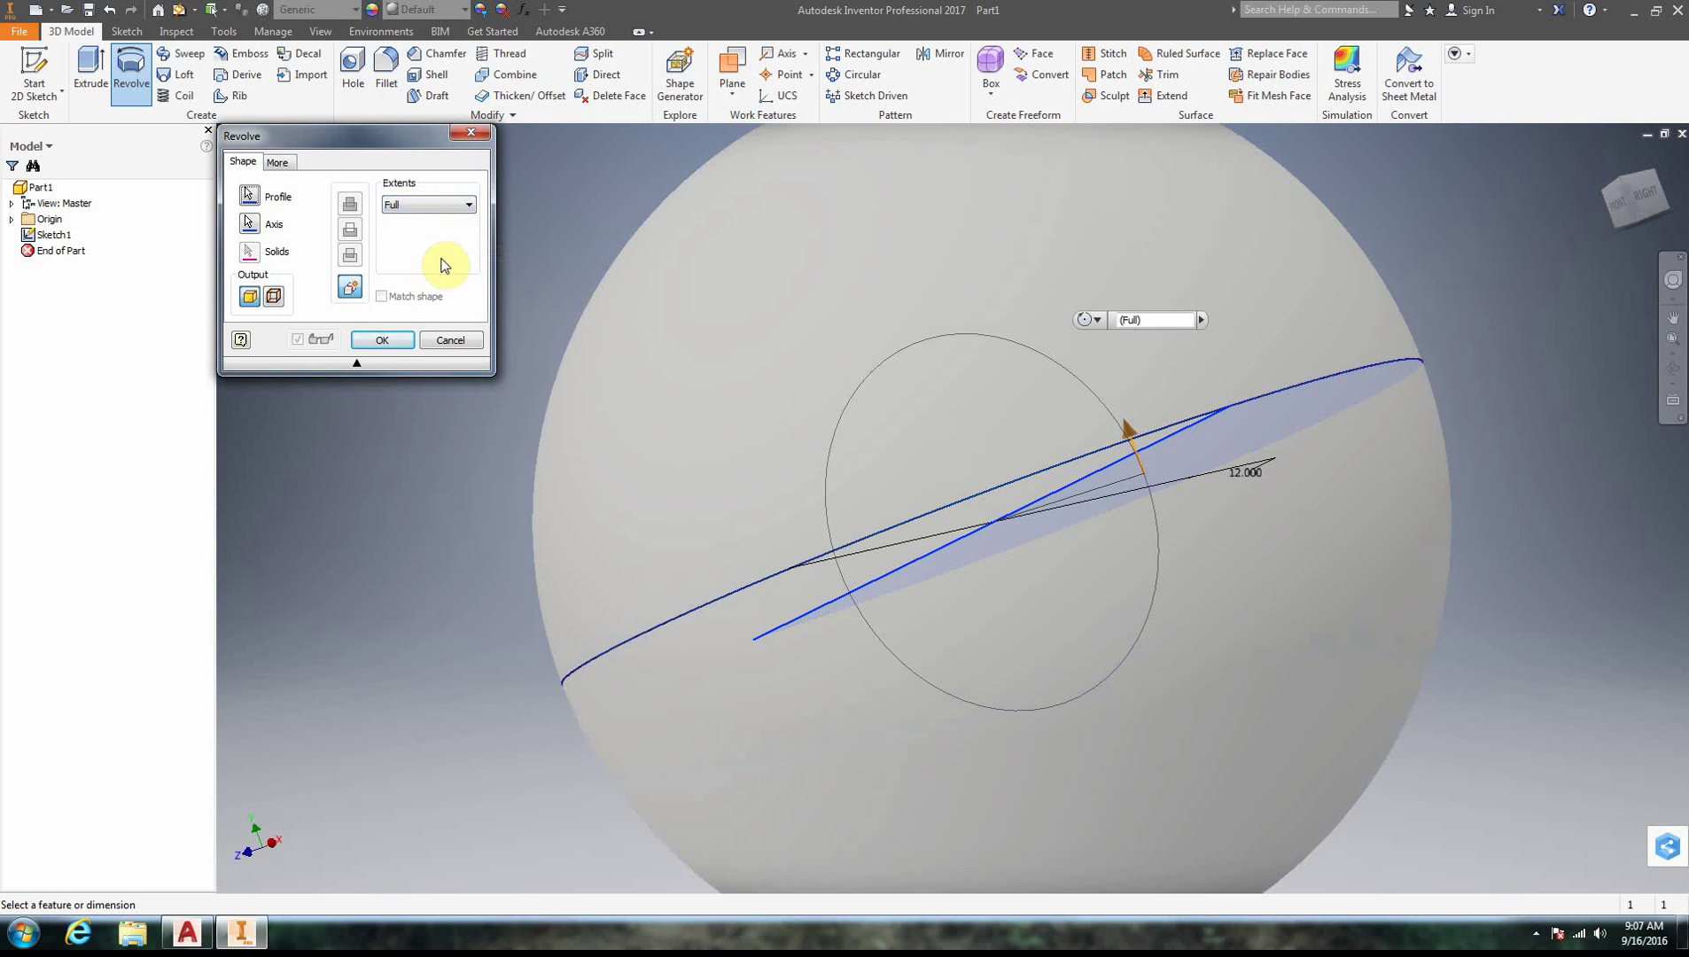
# Complete the full revolve of the half circle as a solid sphere
pyautogui.click(384, 340)
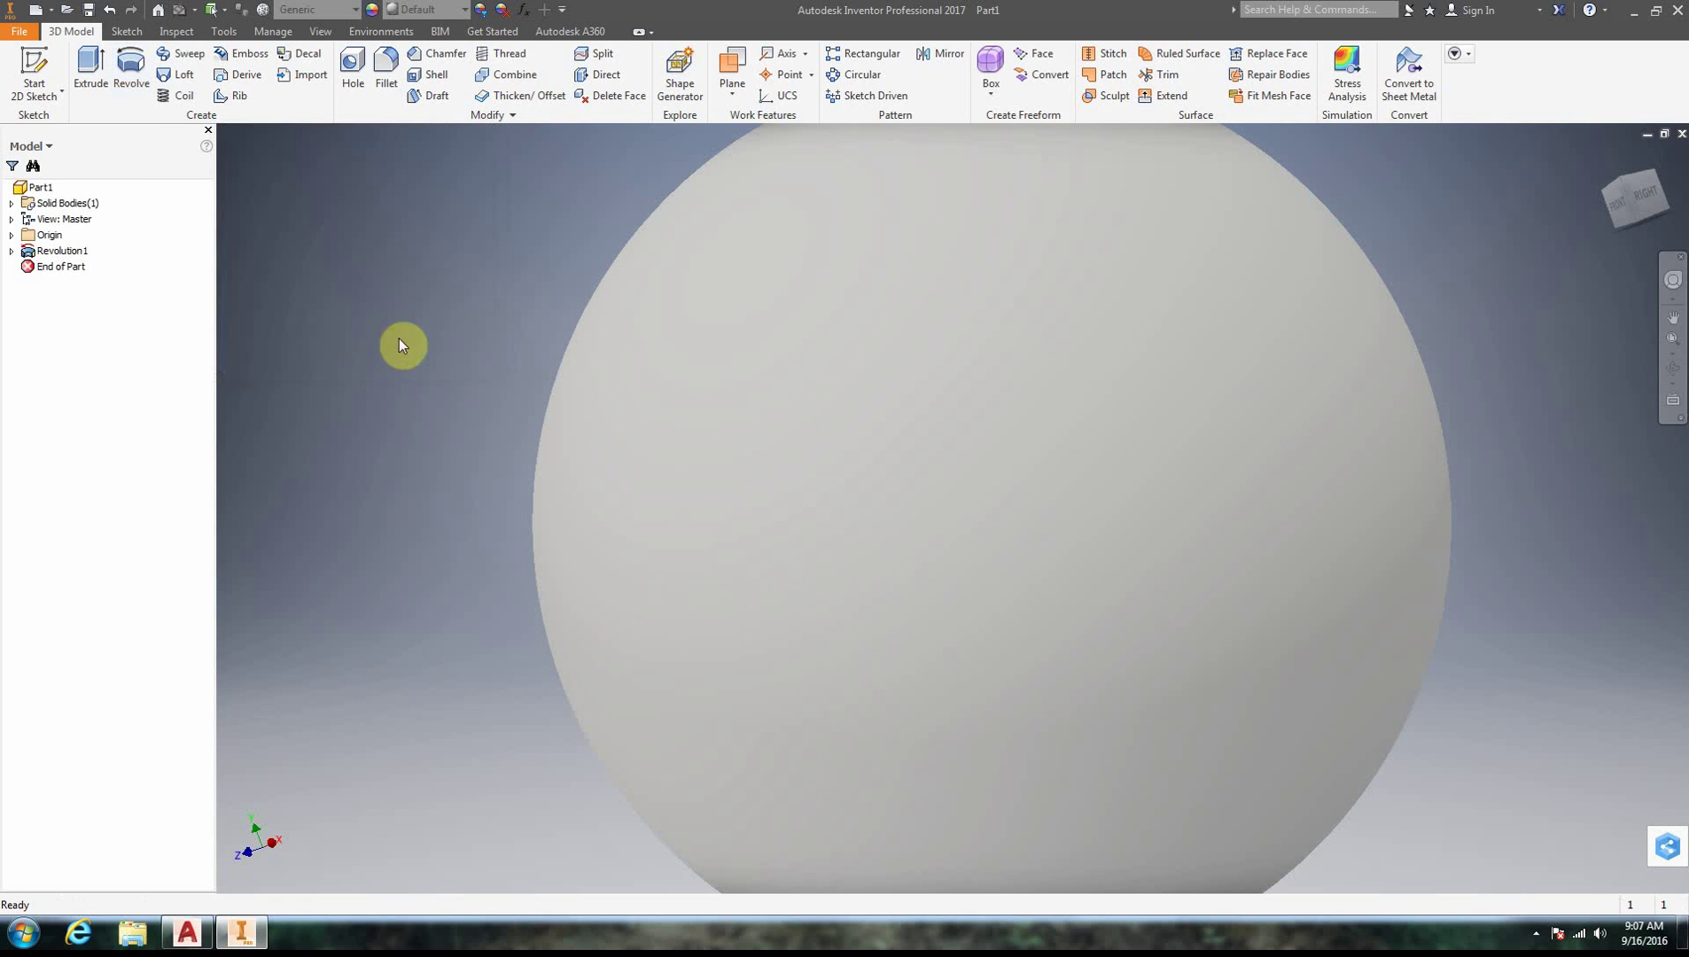
pyautogui.scroll(3, 1458, 312)
pyautogui.scroll(-1, 1458, 312)
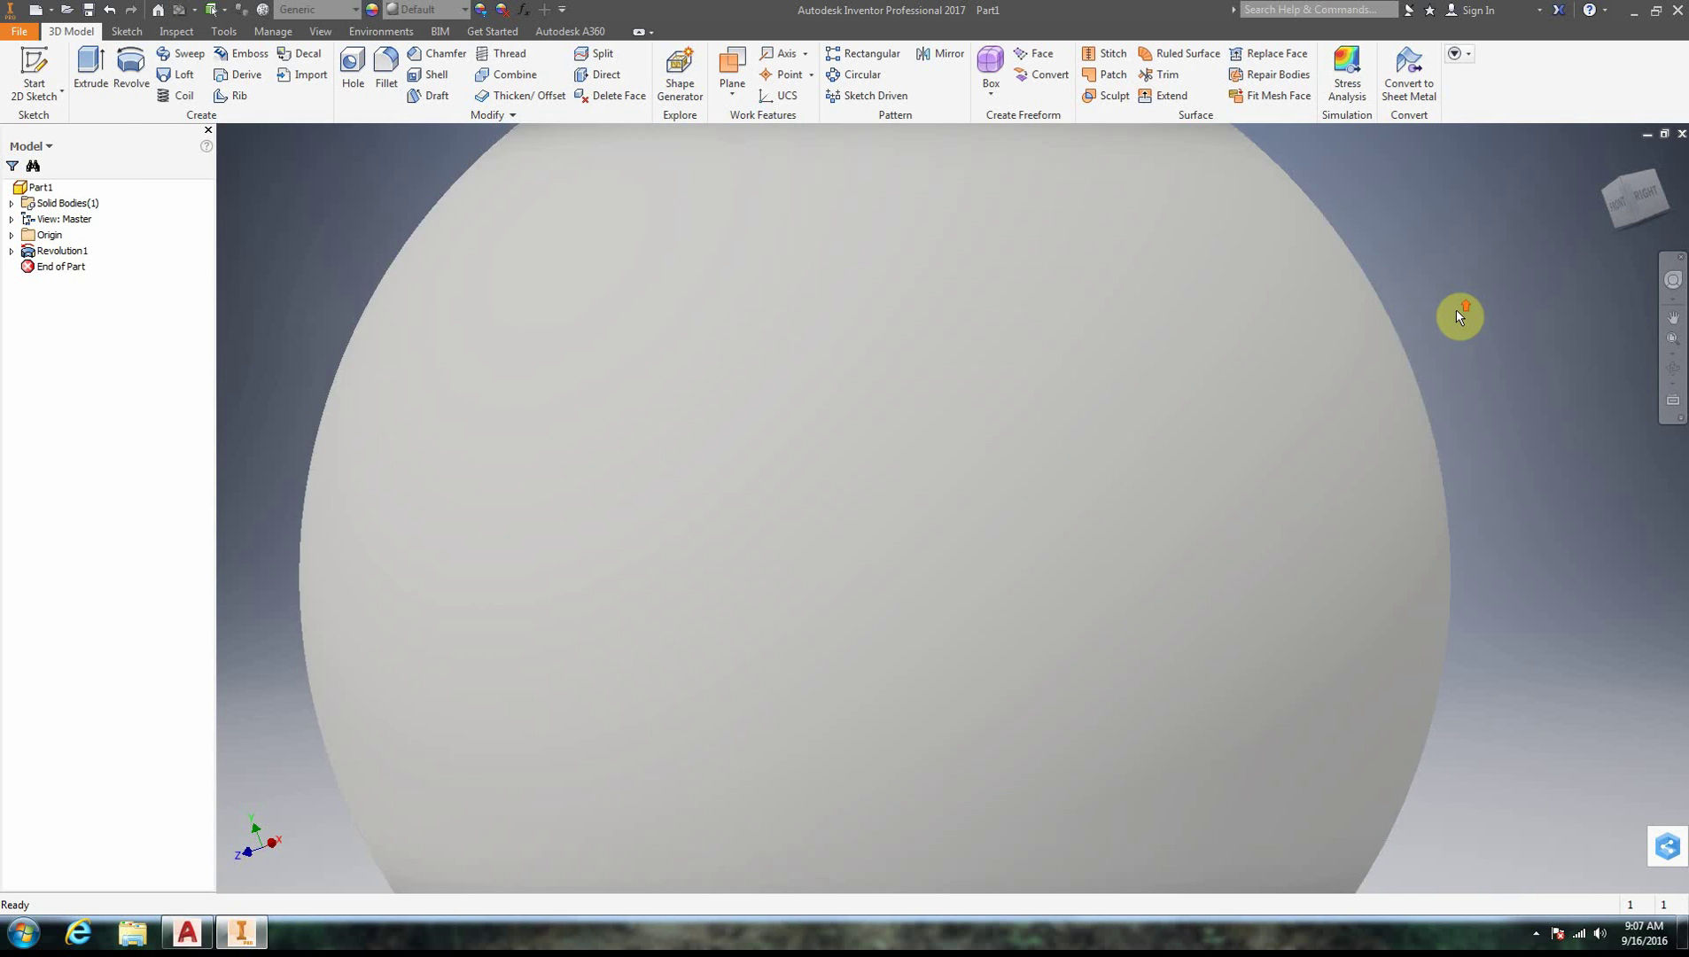
pyautogui.scroll(4, 1460, 316)
pyautogui.scroll(-2, 1460, 316)
pyautogui.scroll(3, 1458, 316)
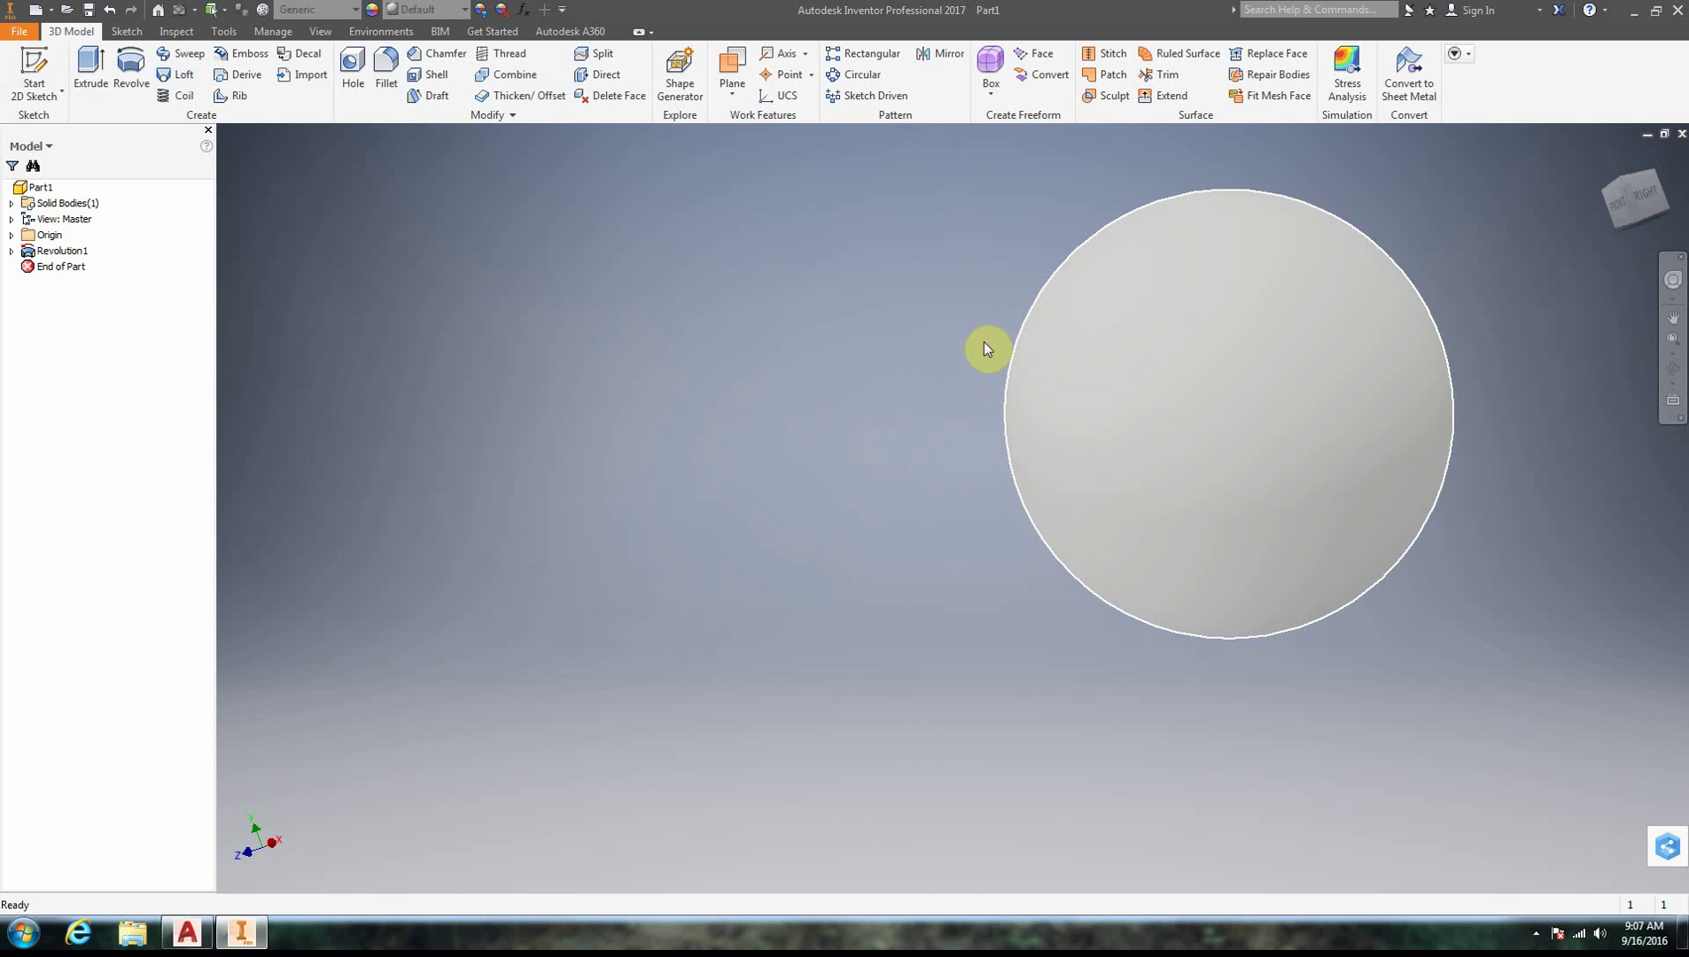
pyautogui.click(736, 94)
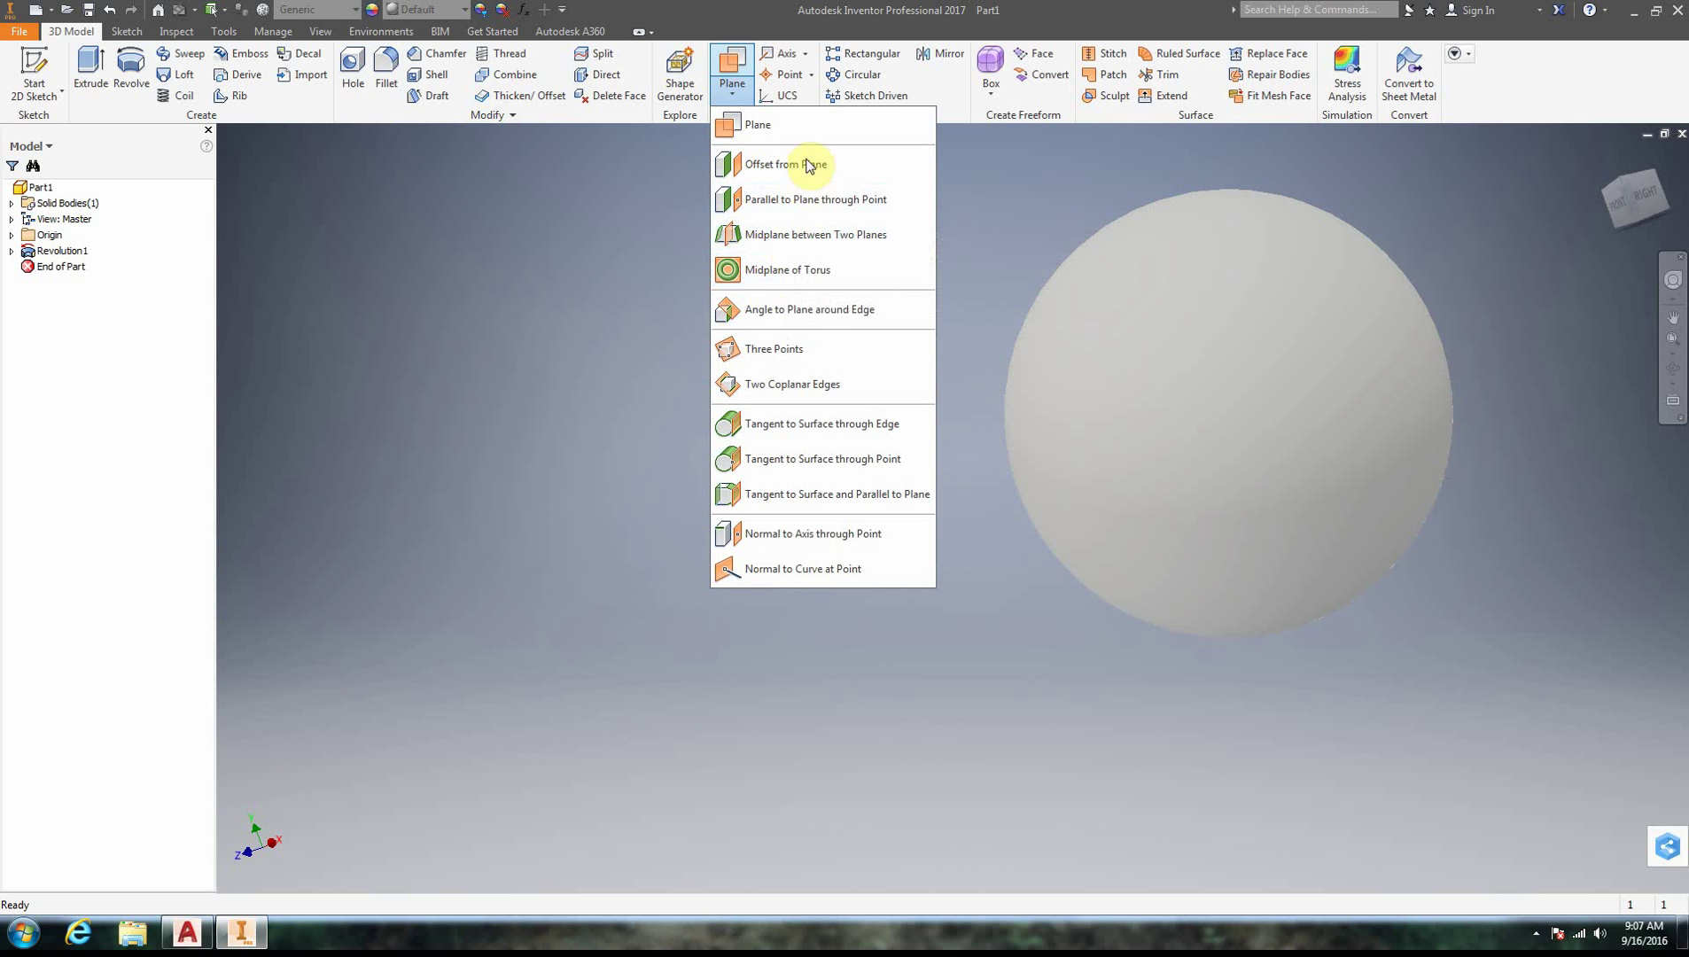
pyautogui.click(782, 177)
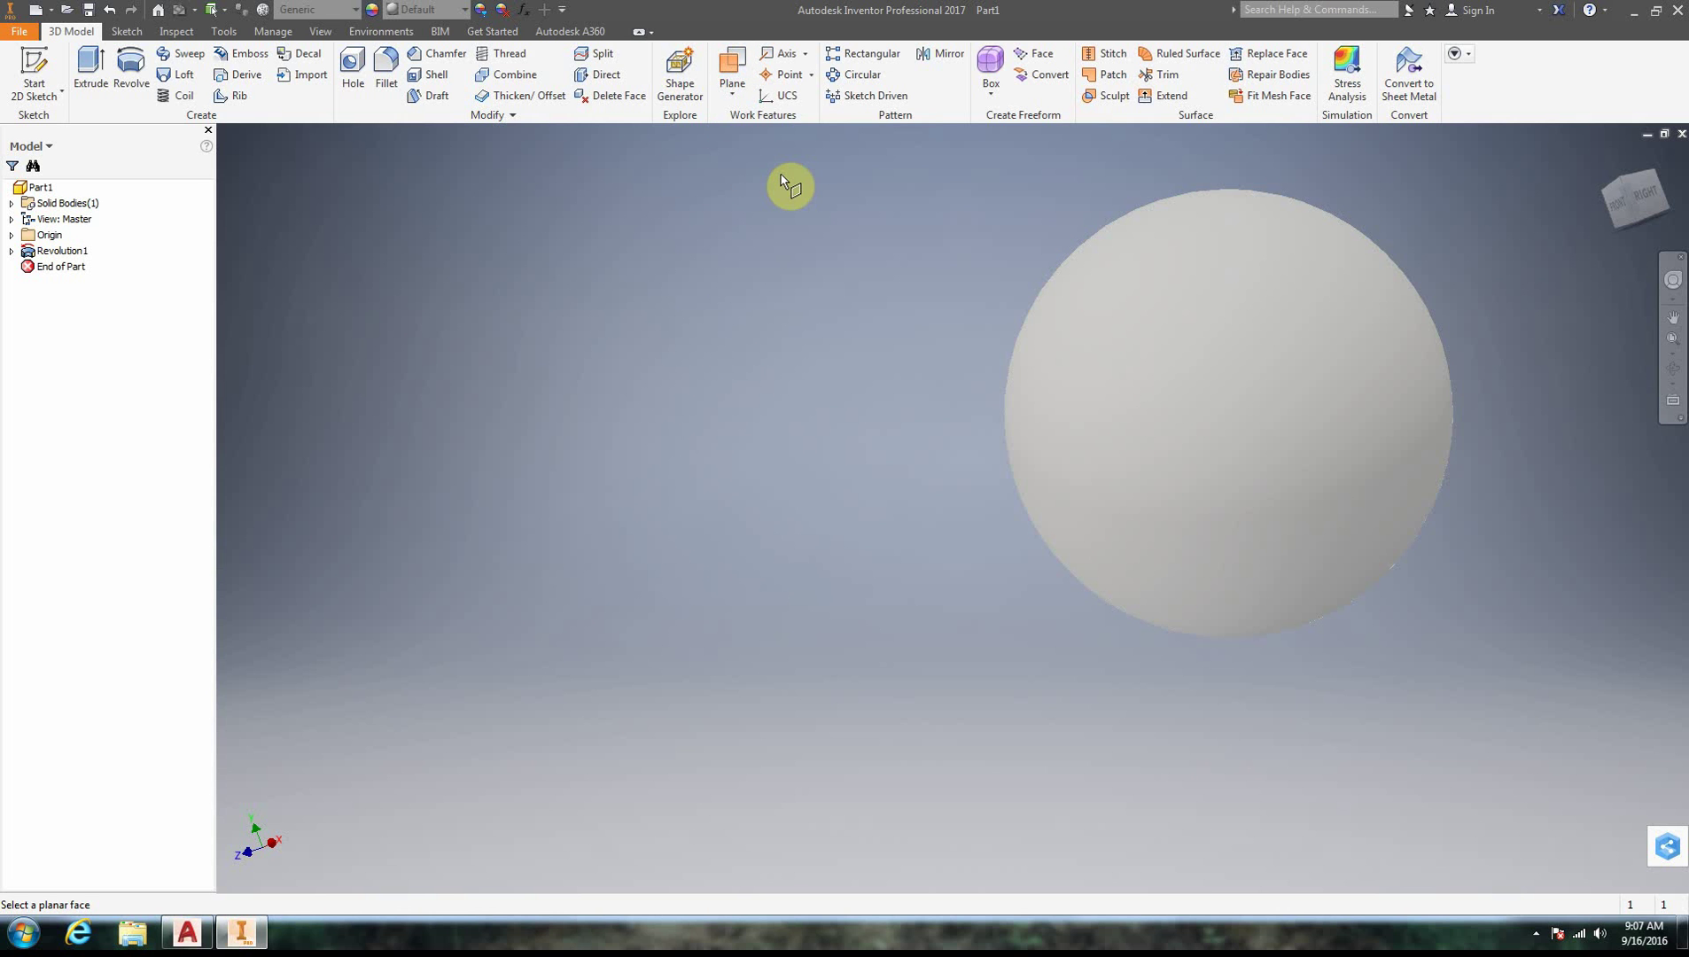
pyautogui.click(734, 89)
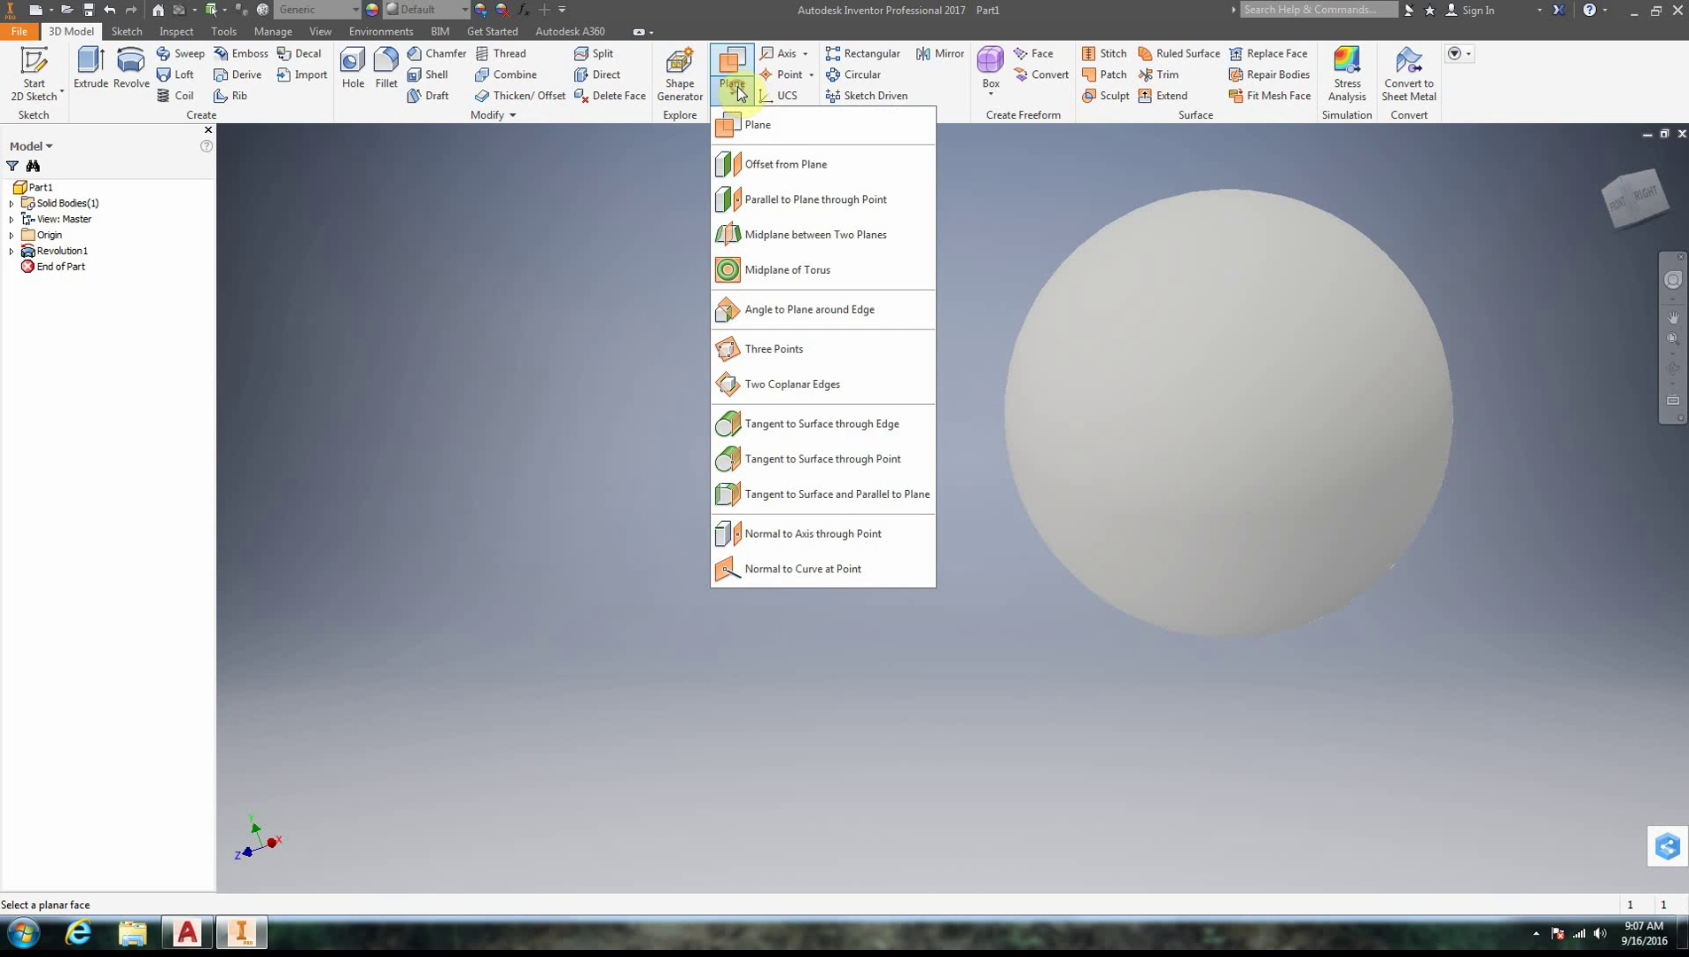
pyautogui.click(768, 169)
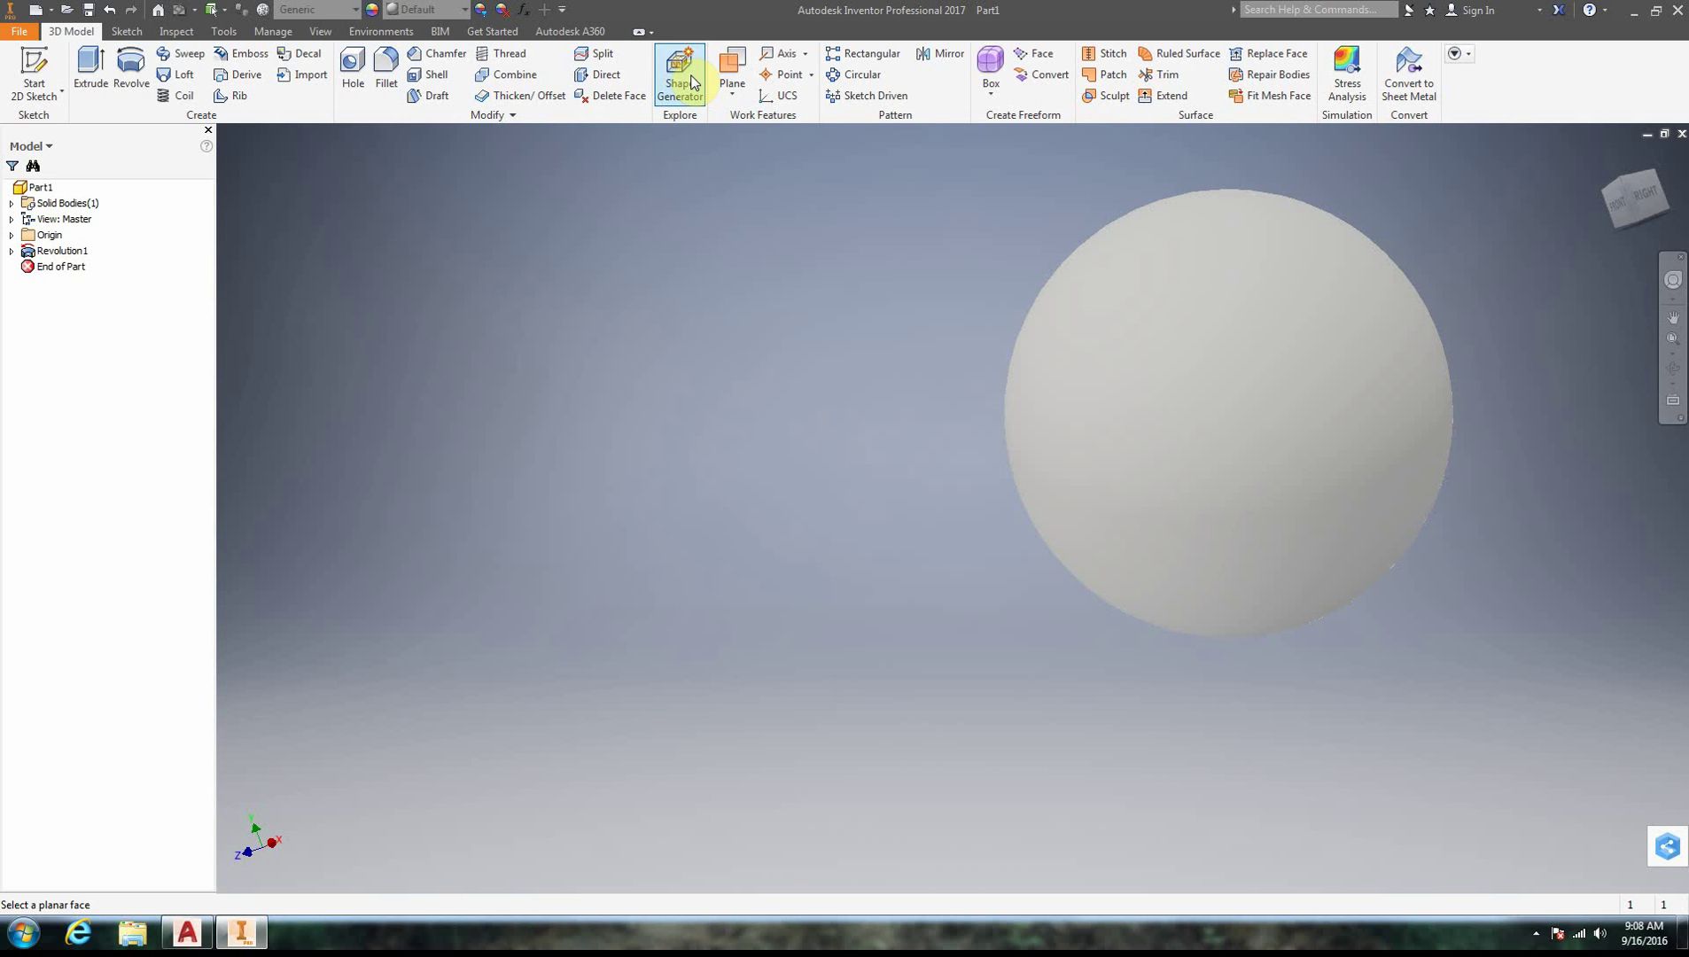
pyautogui.click(734, 89)
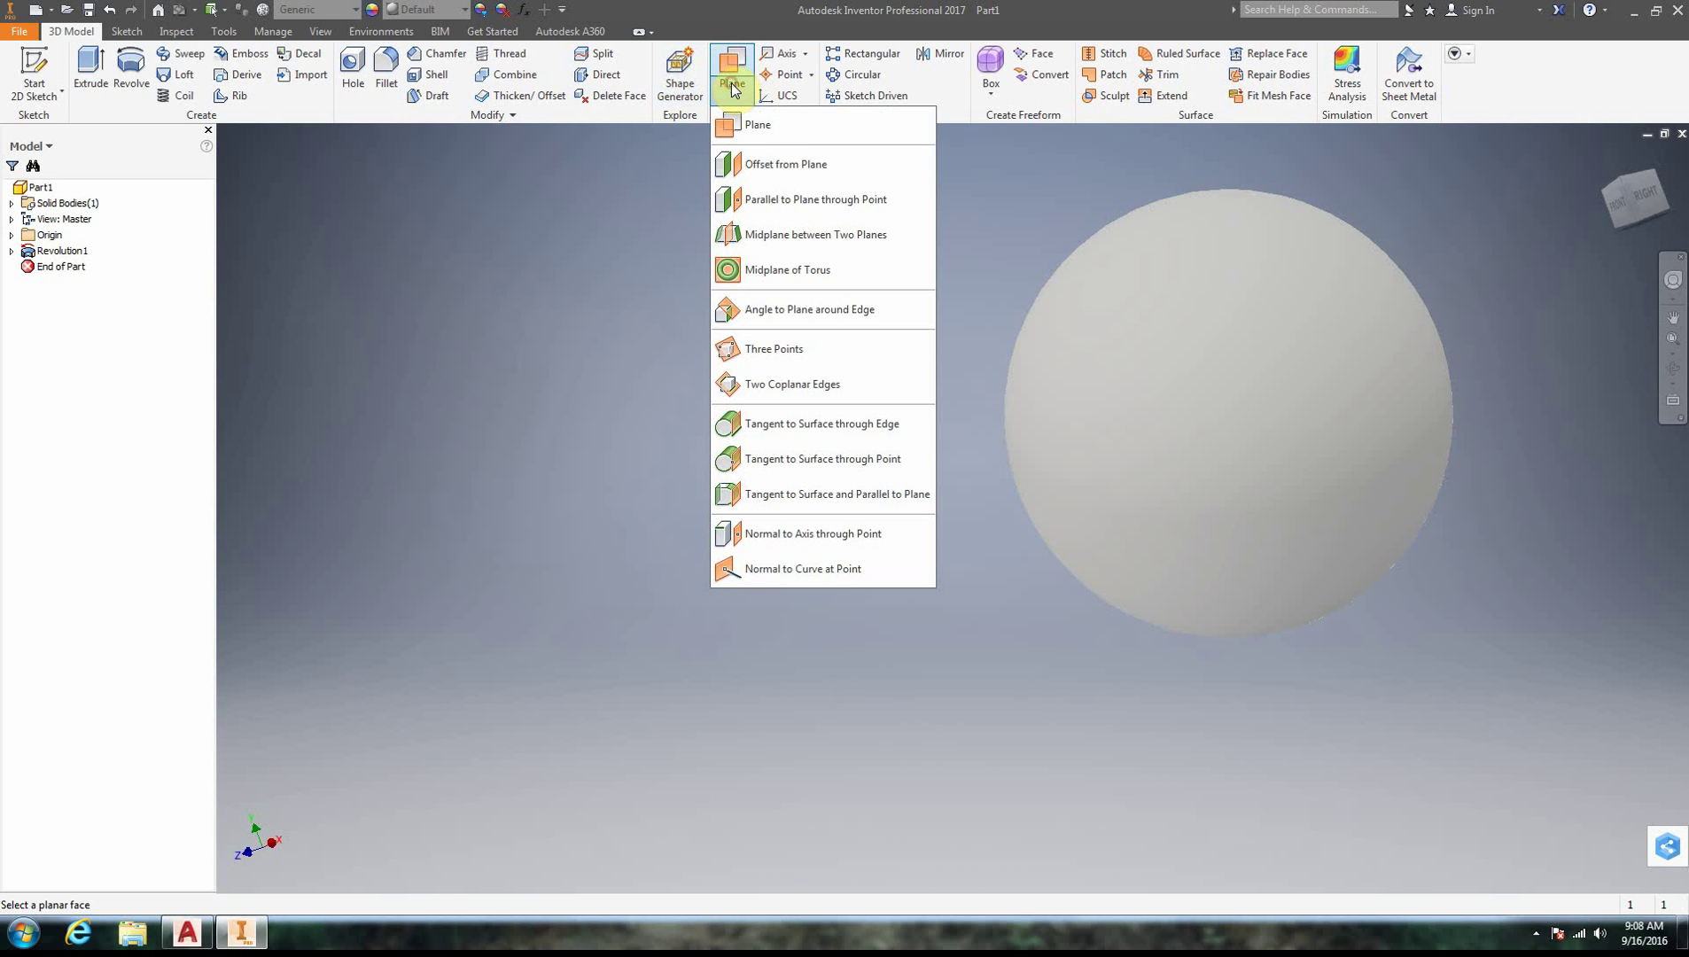
pyautogui.click(756, 129)
pyautogui.rightClick(774, 221)
# Create a work plane parallel to the origin XY Plane and tangent to the sphere's surface
pyautogui.click(732, 62)
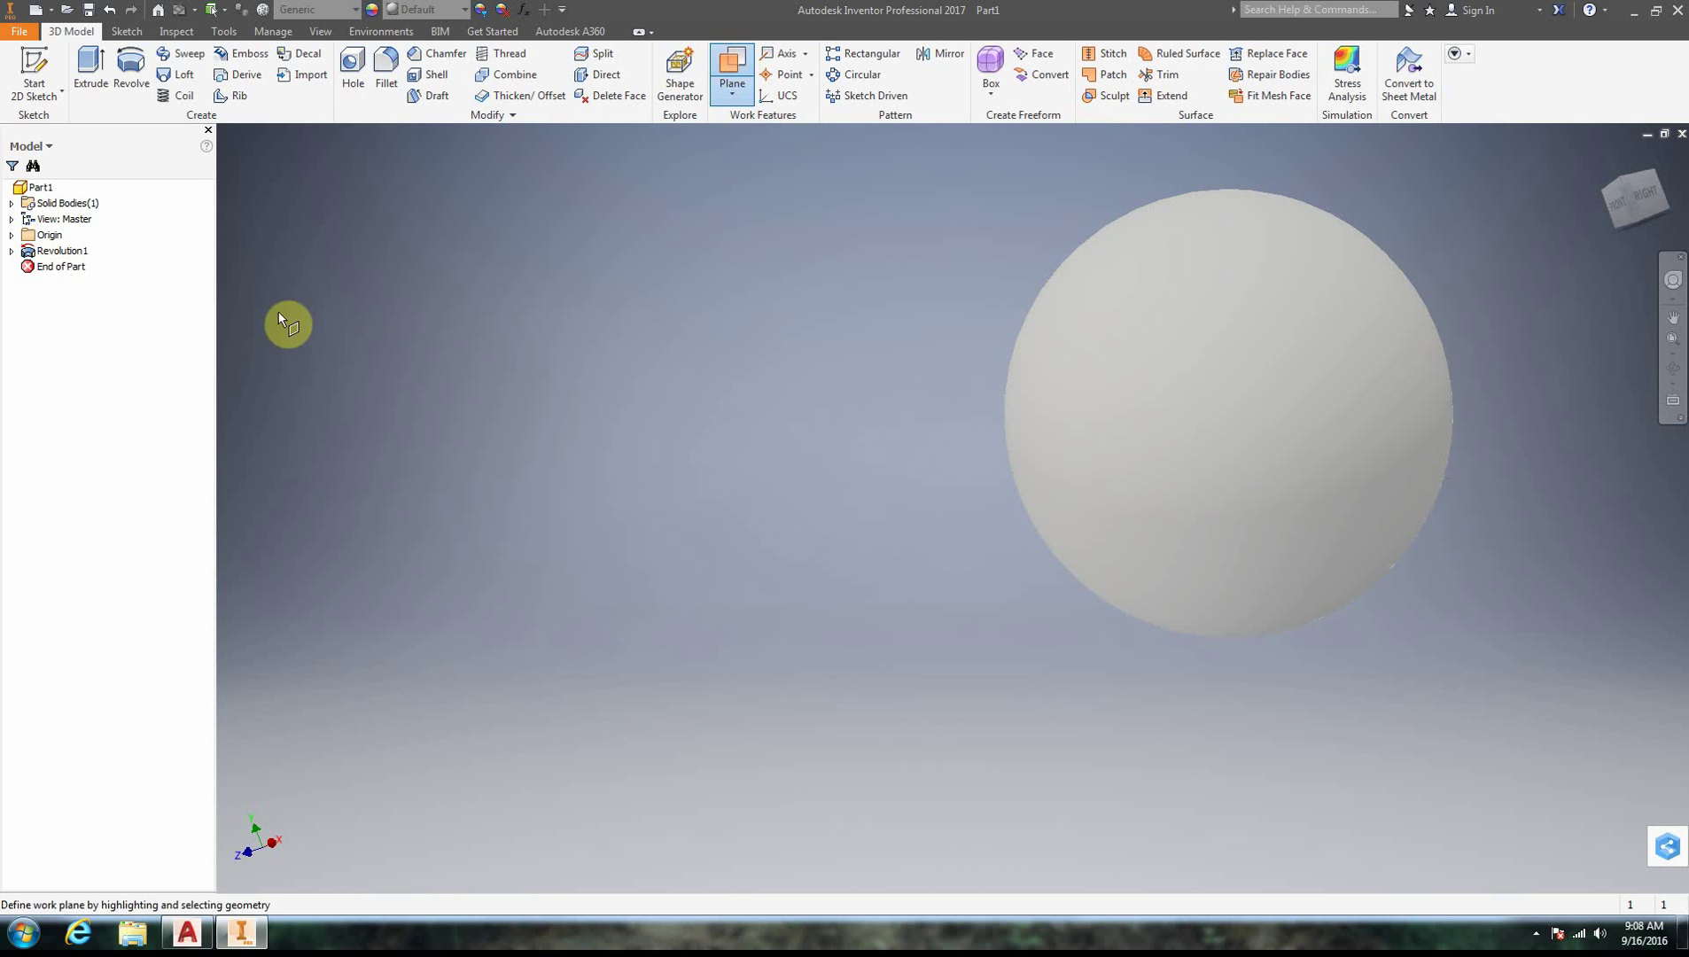
pyautogui.click(12, 236)
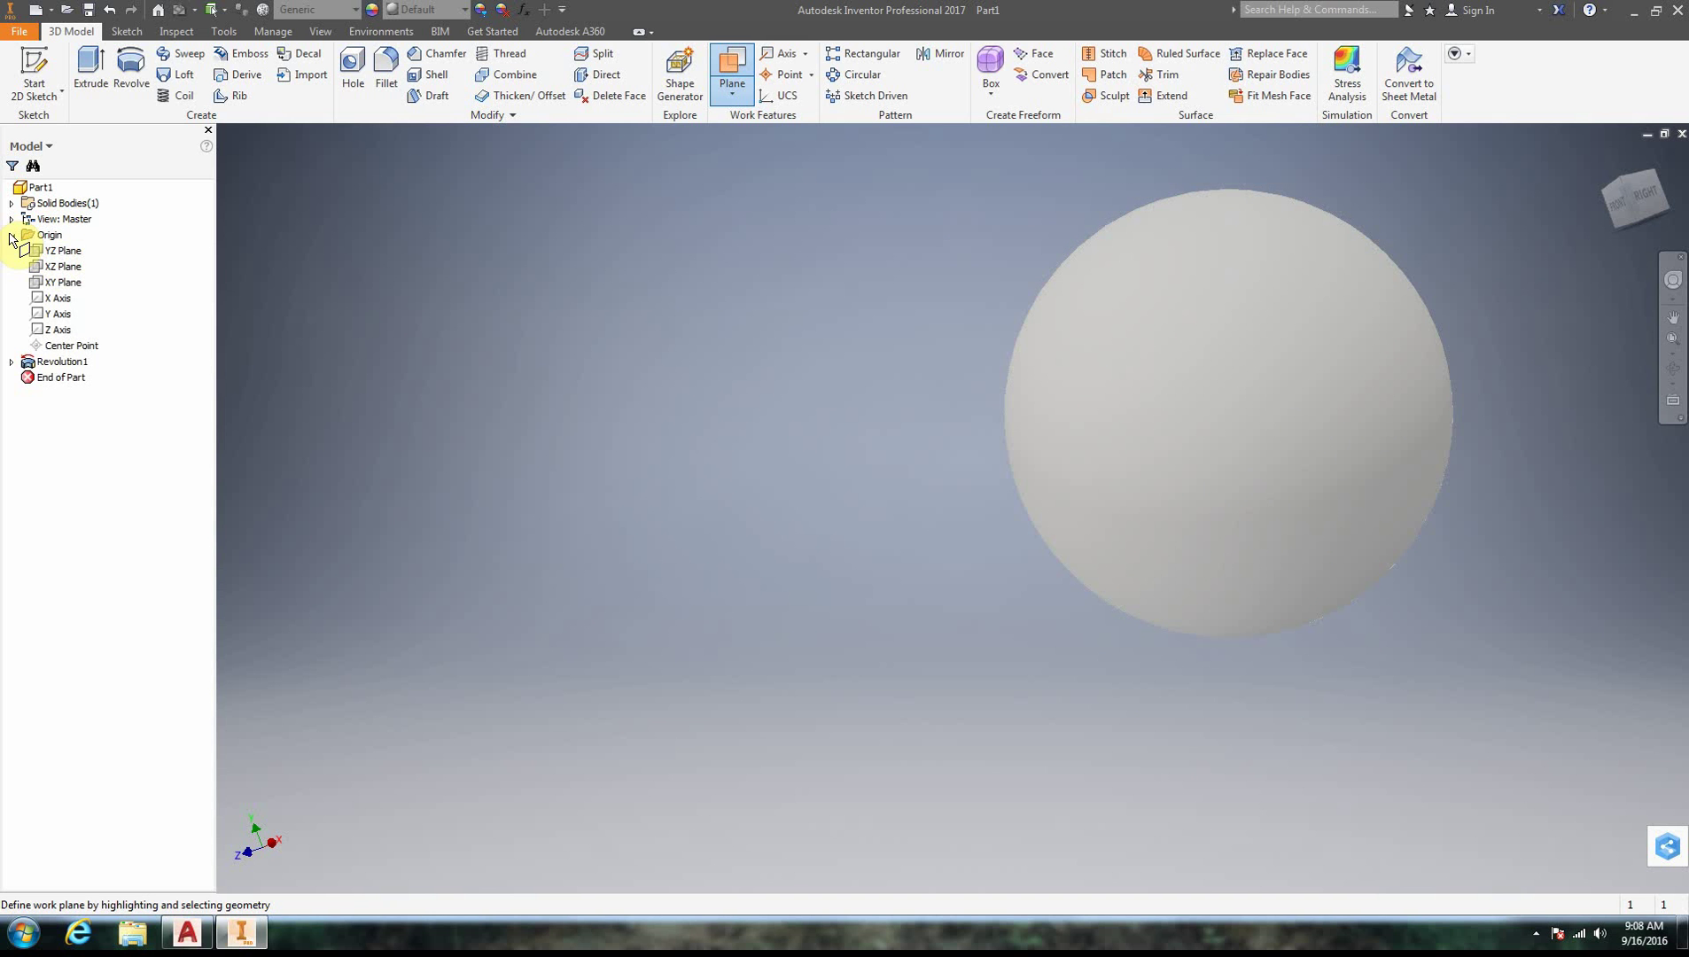
pyautogui.click(12, 236)
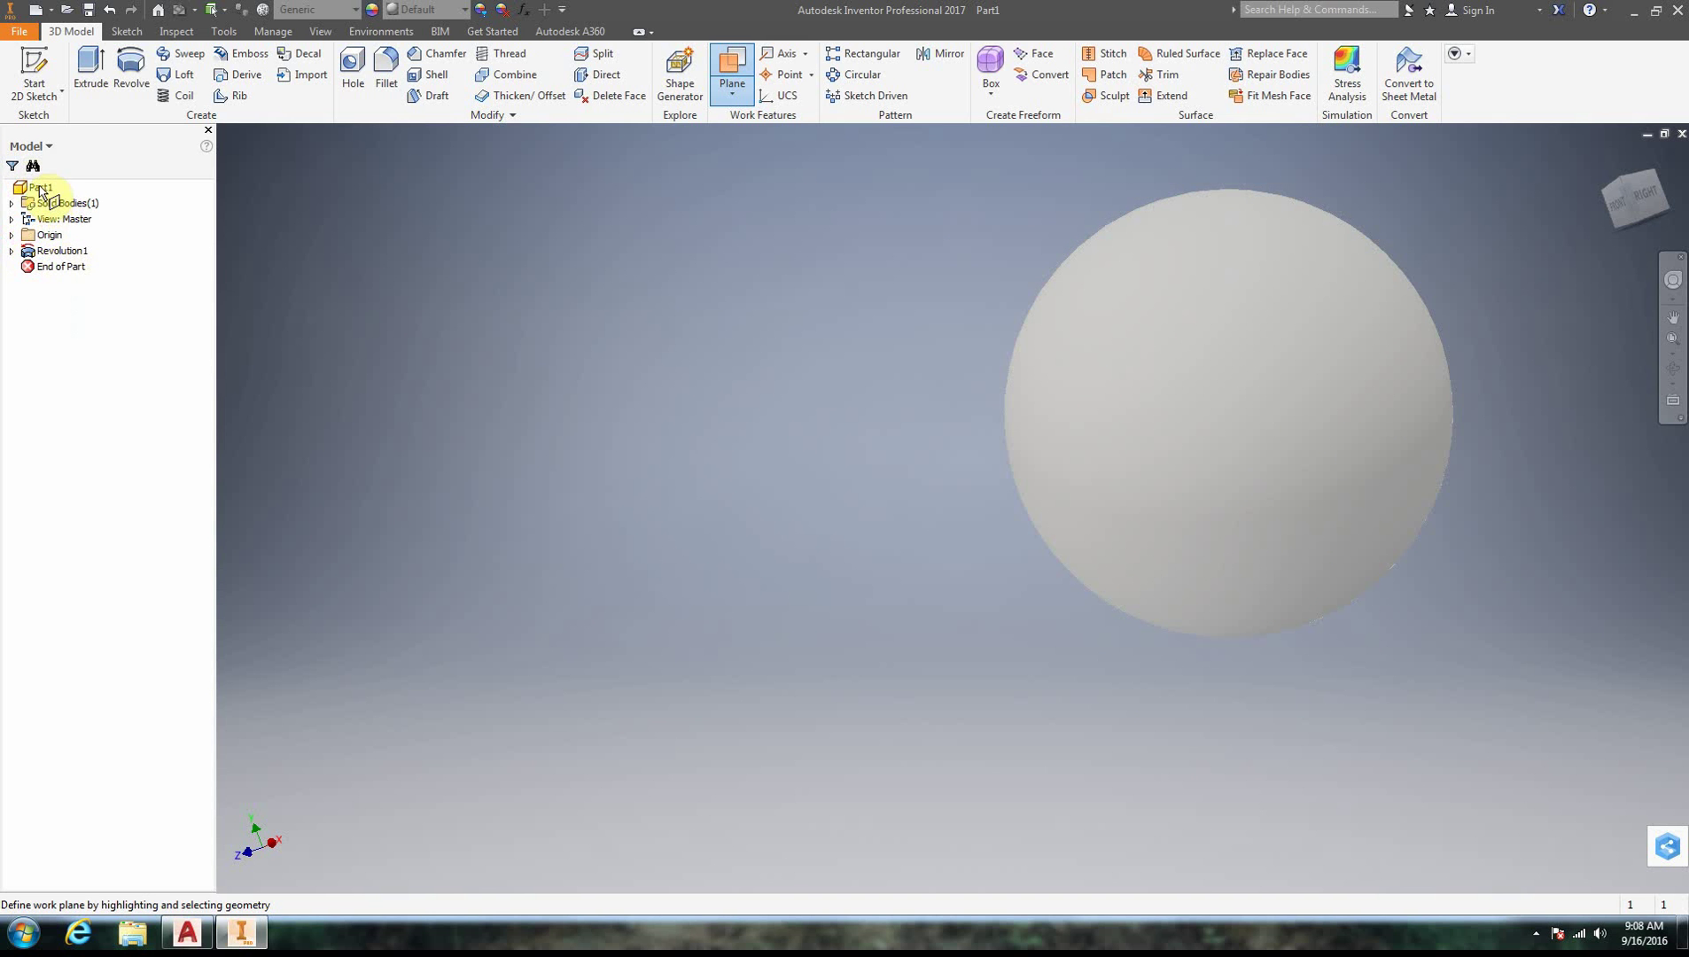
pyautogui.click(12, 236)
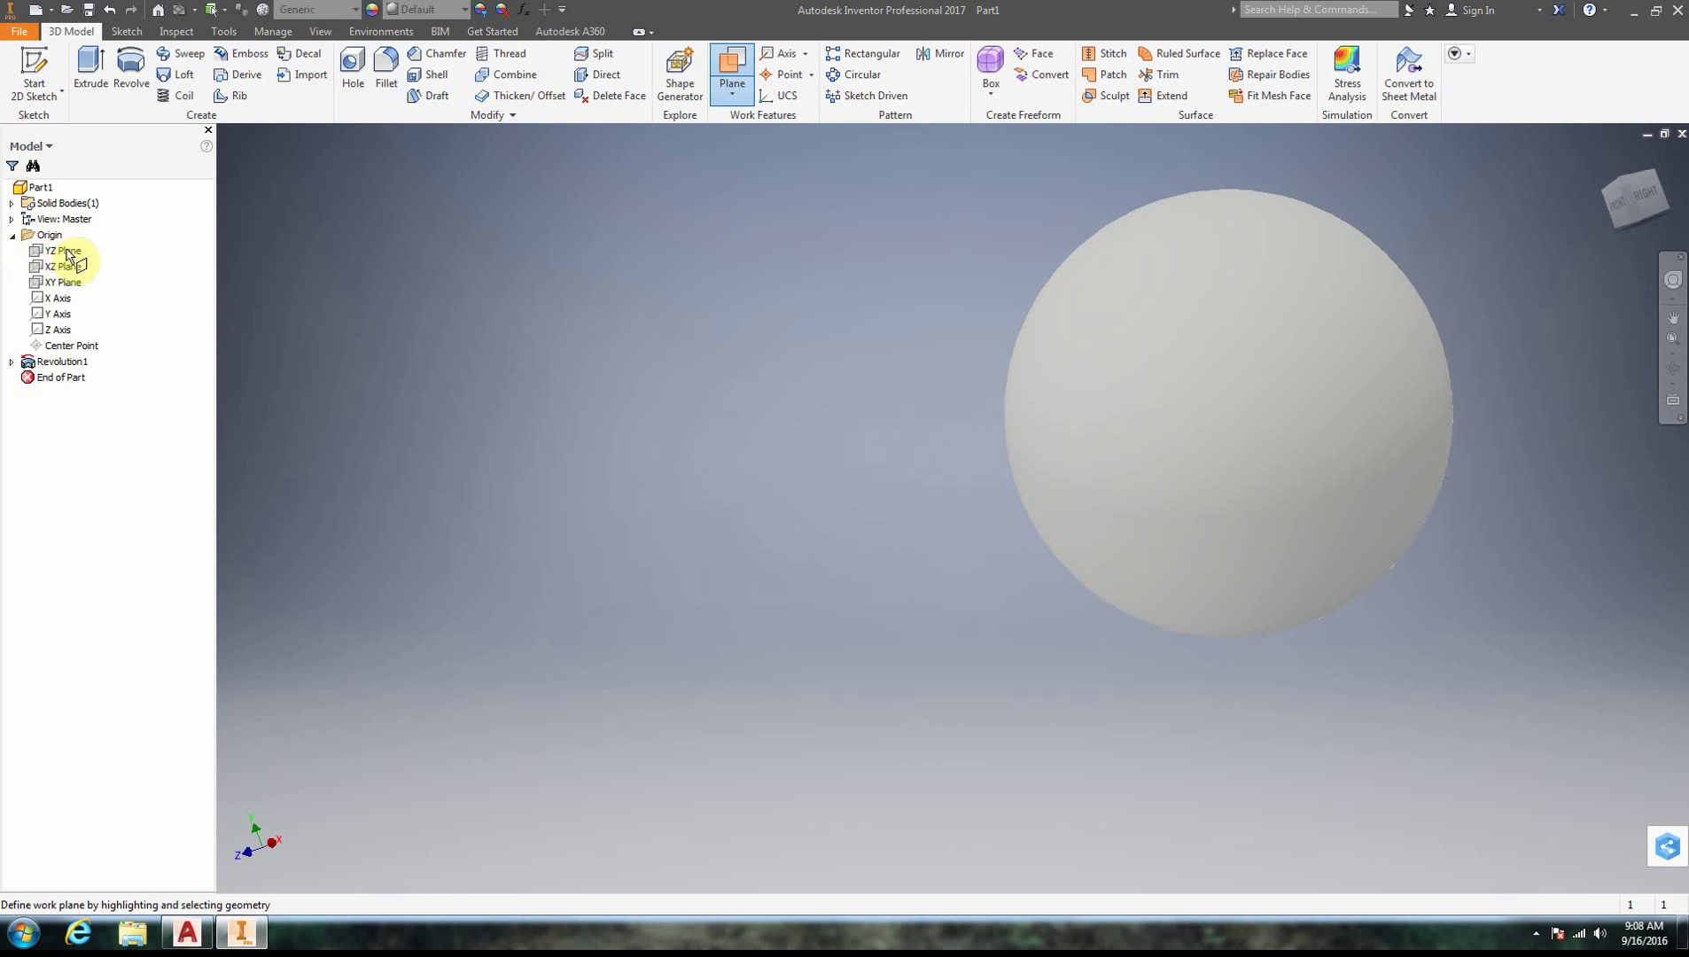
pyautogui.click(63, 284)
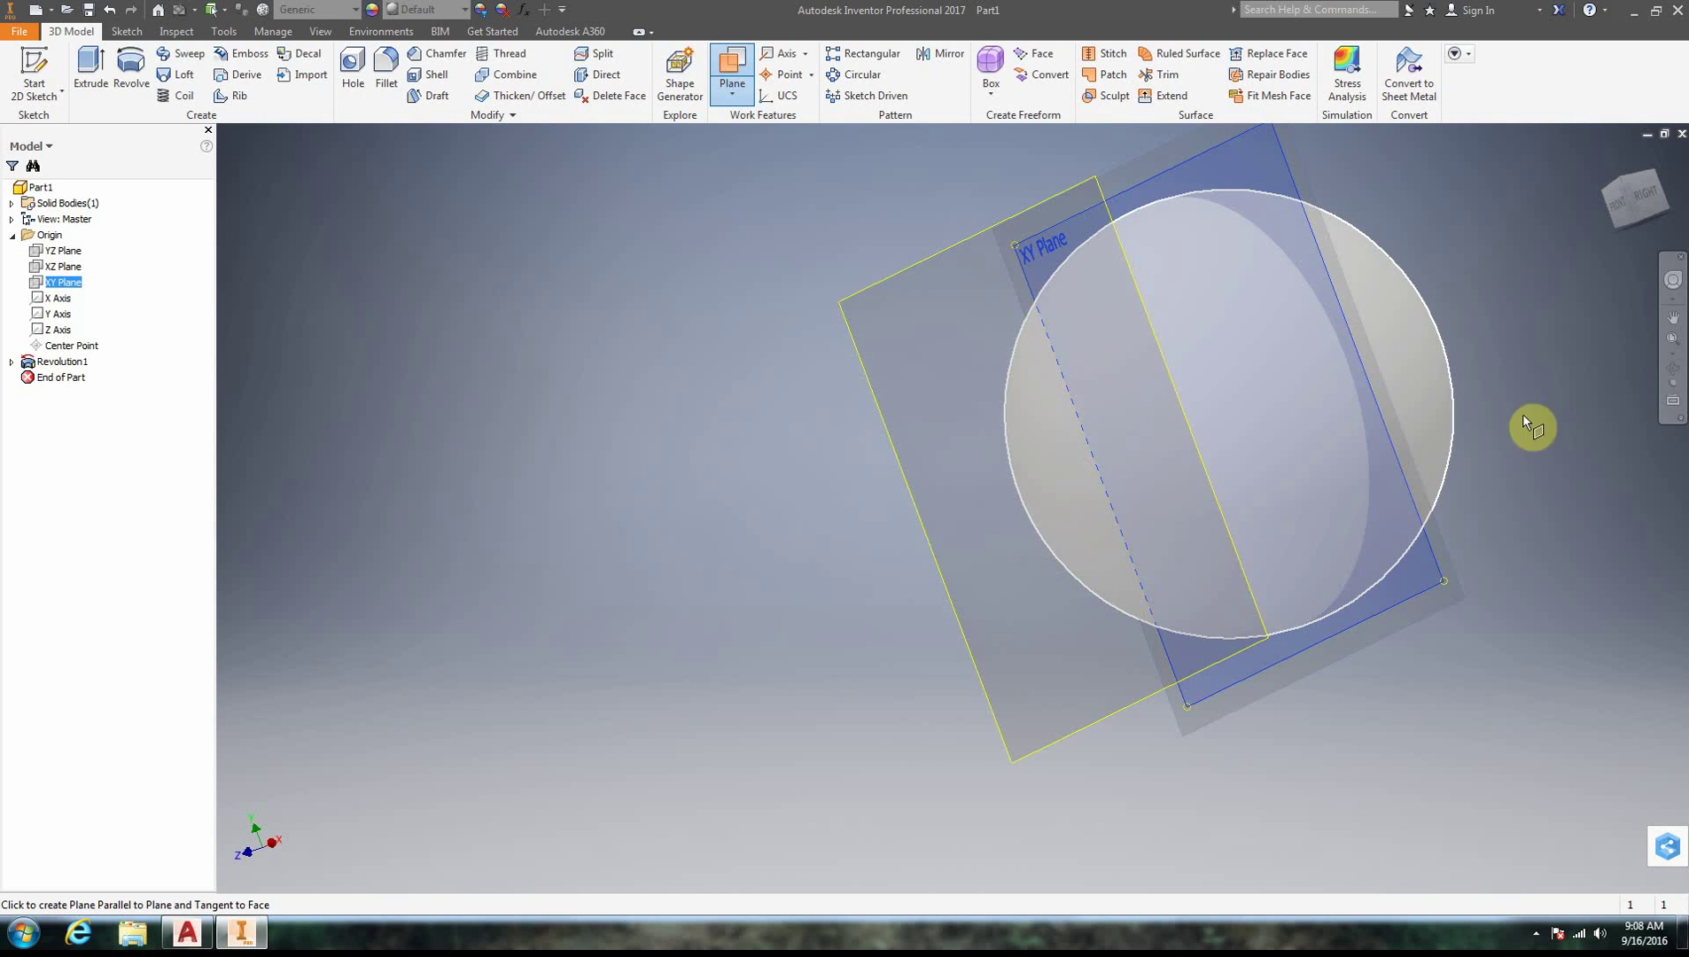
pyautogui.moveTo(1652, 213)
pyautogui.mouseDown()
pyautogui.moveTo(1684, 215)
pyautogui.moveTo(1600, 222)
pyautogui.moveTo(1547, 293)
pyautogui.mouseUp()
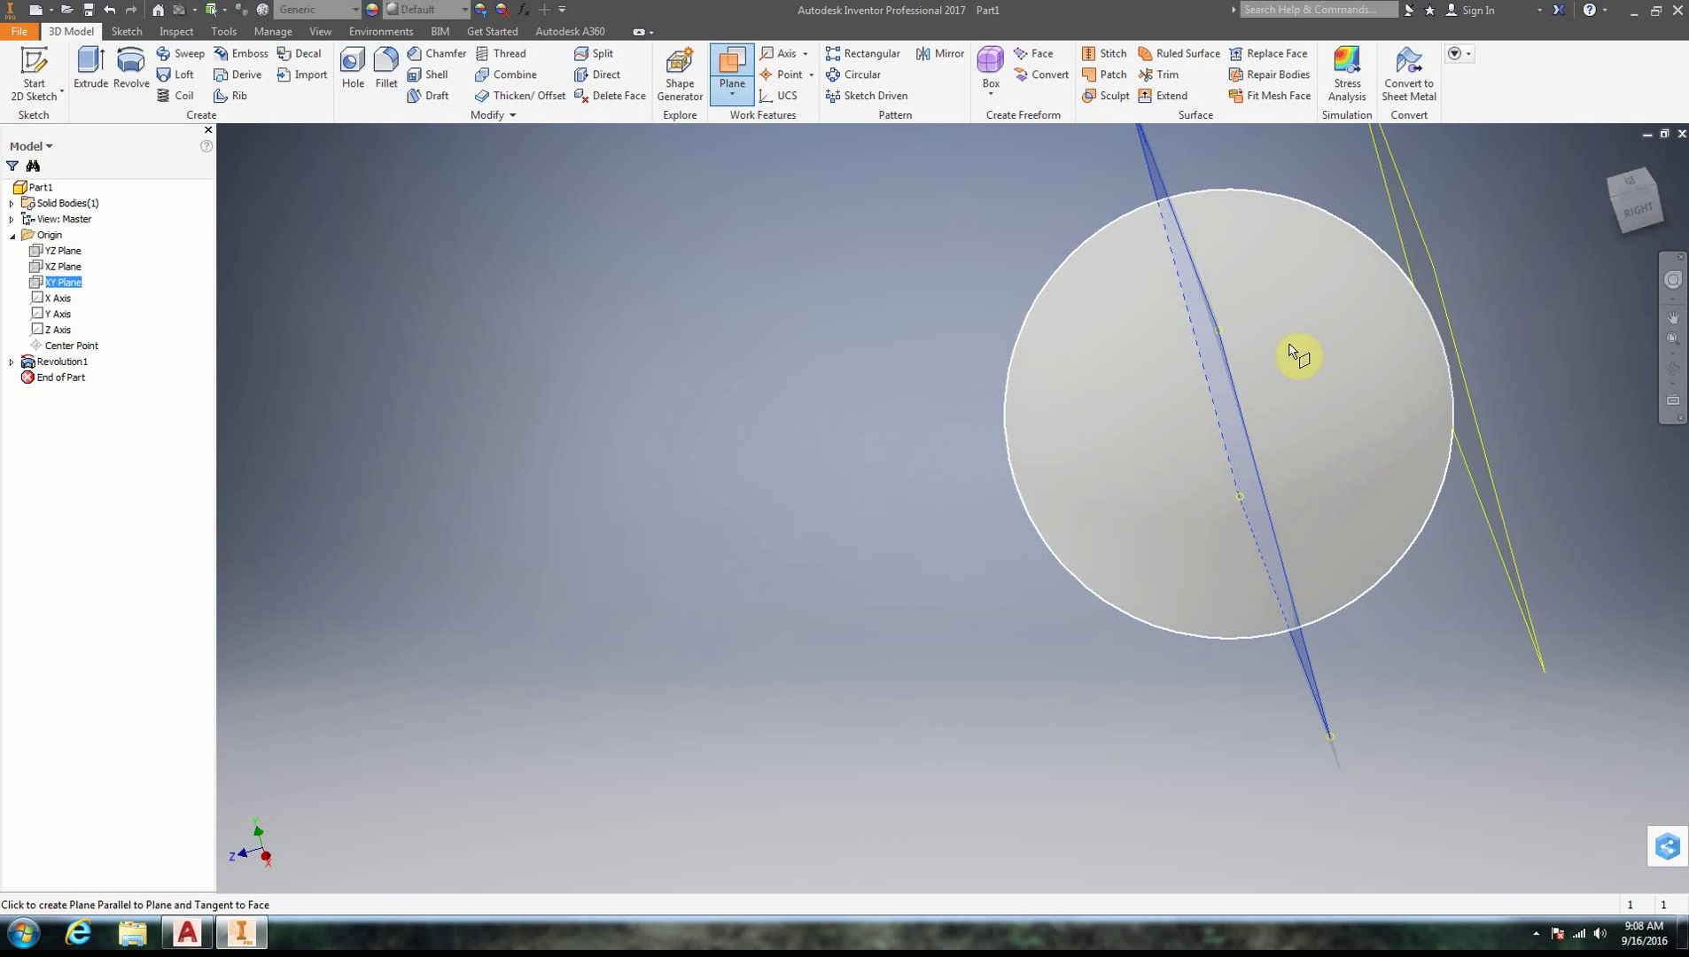
pyautogui.click(1221, 331)
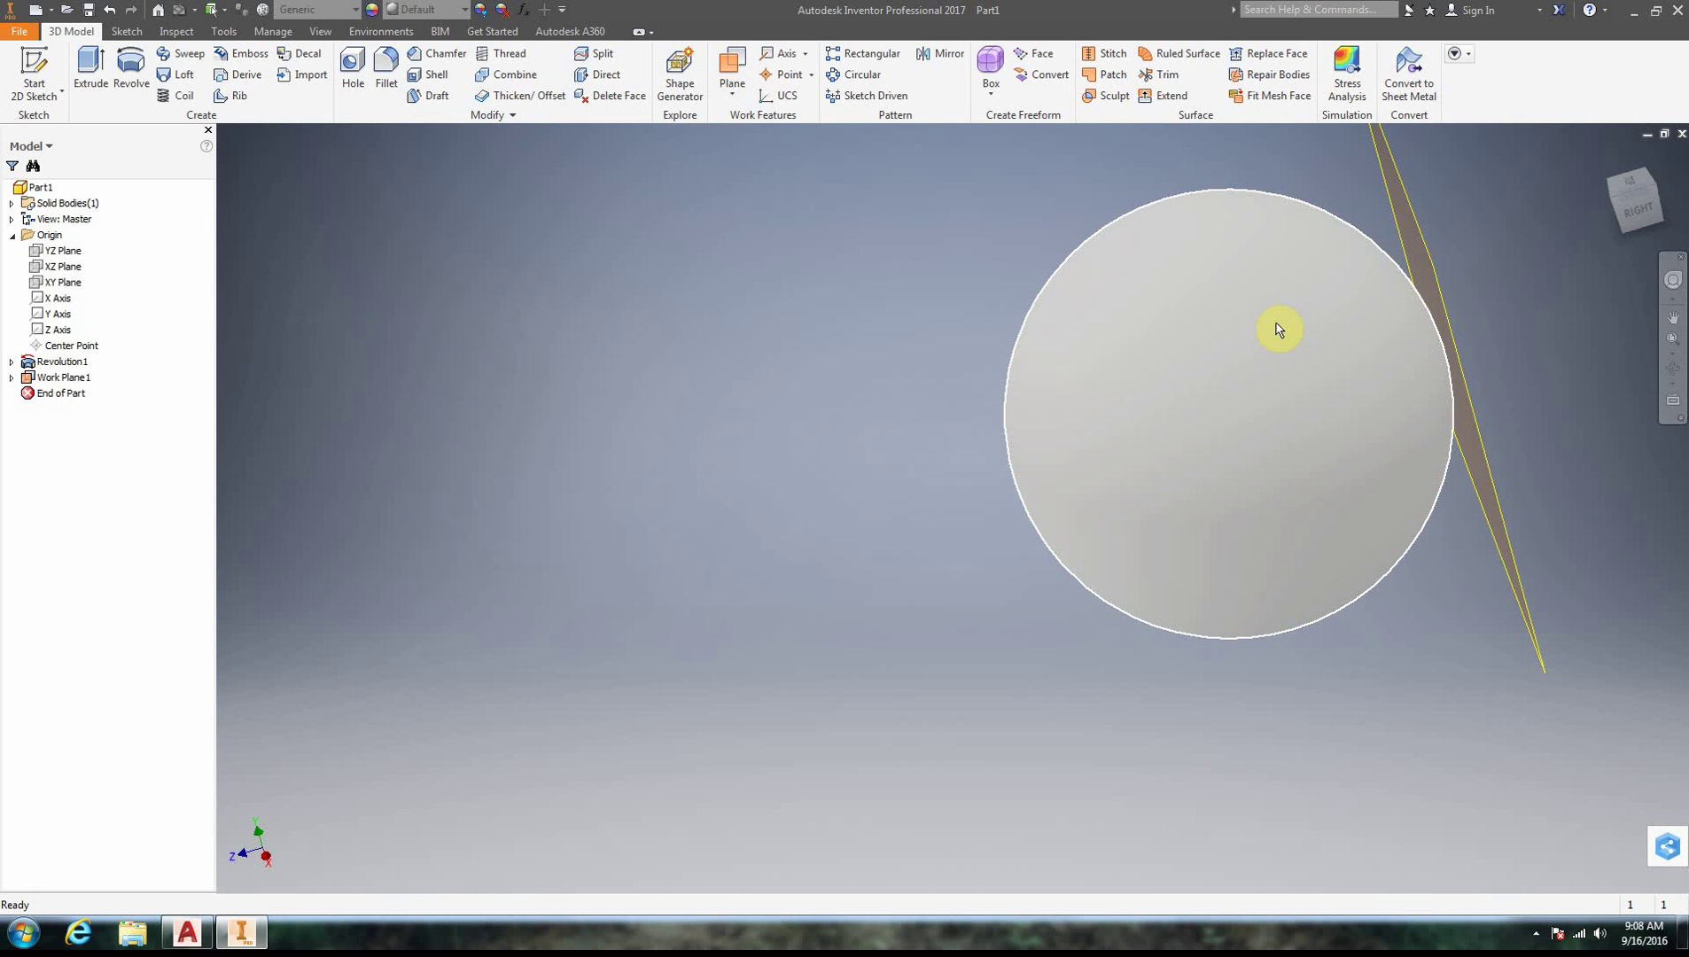
pyautogui.moveTo(1645, 209); pyautogui.dragTo(1516, 230)
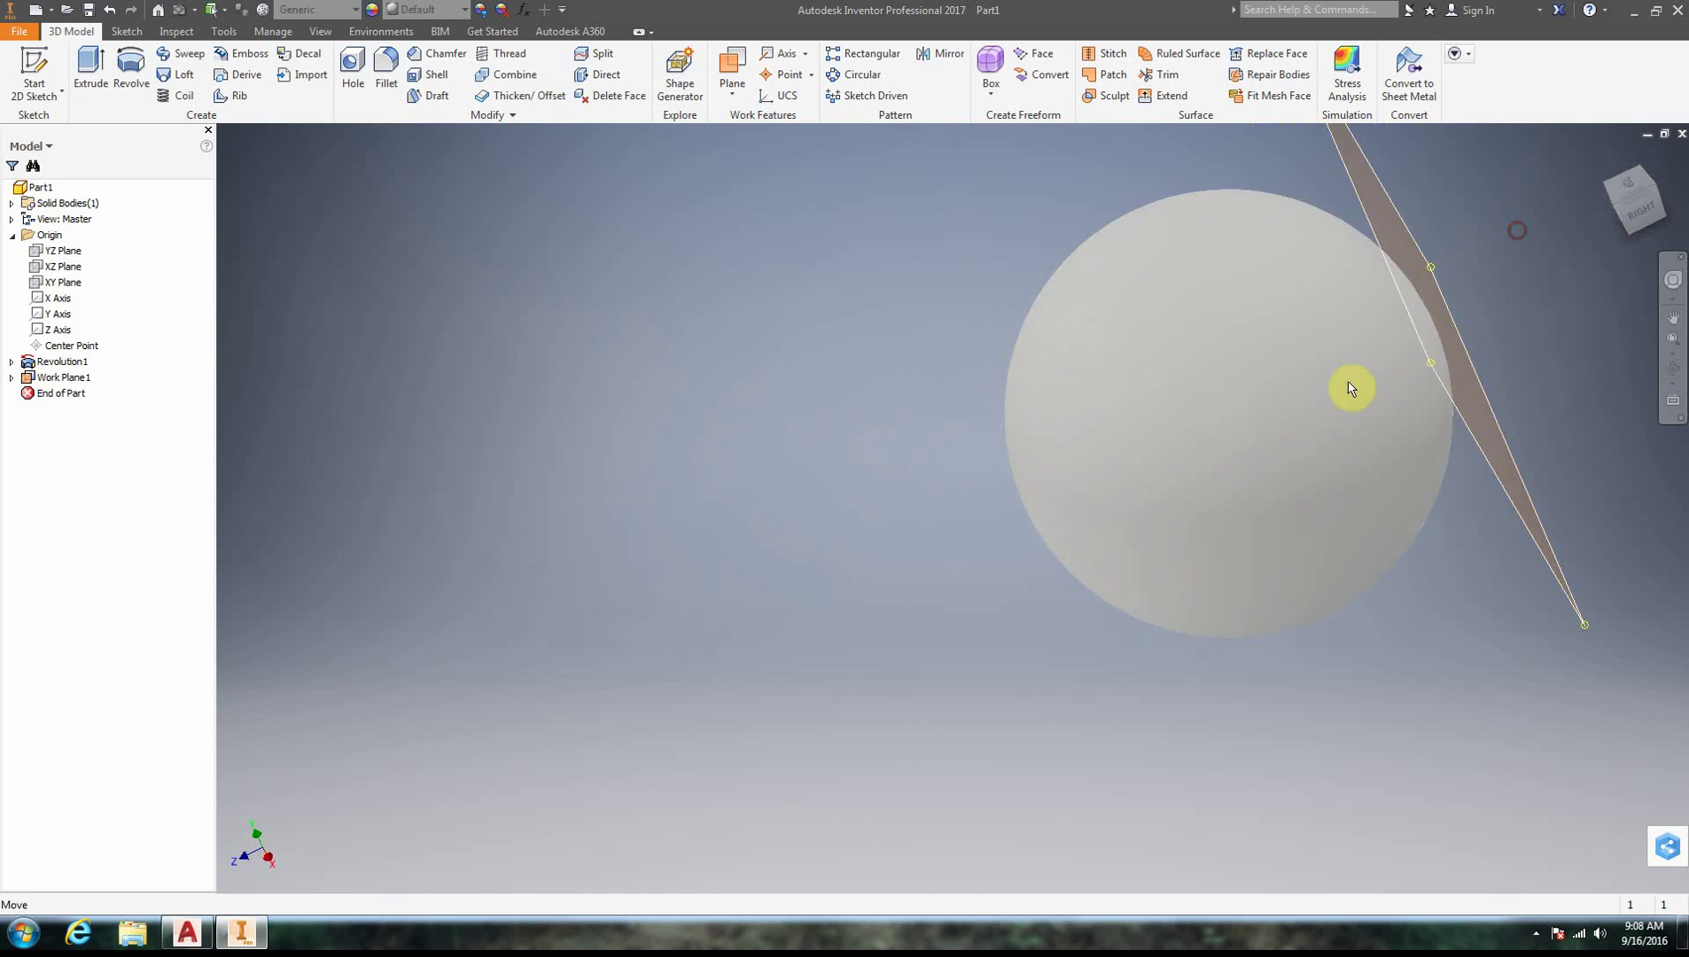
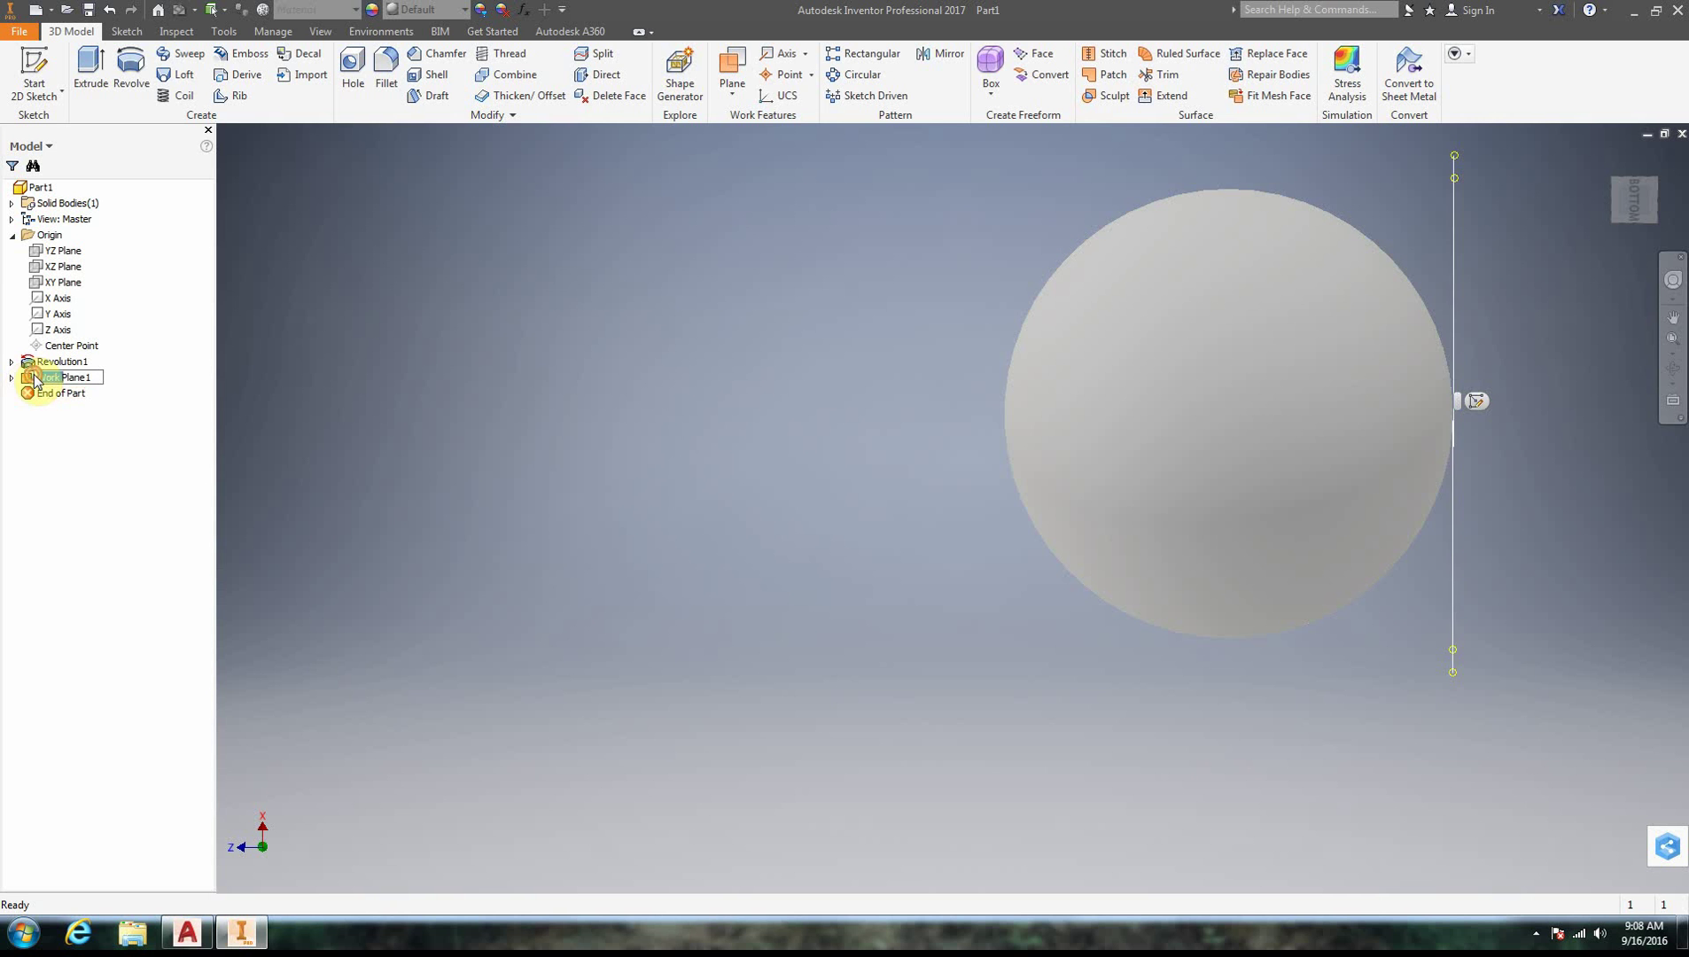
# Delete the existing work plane that is tangent to the sphere
pyautogui.click(564, 286)
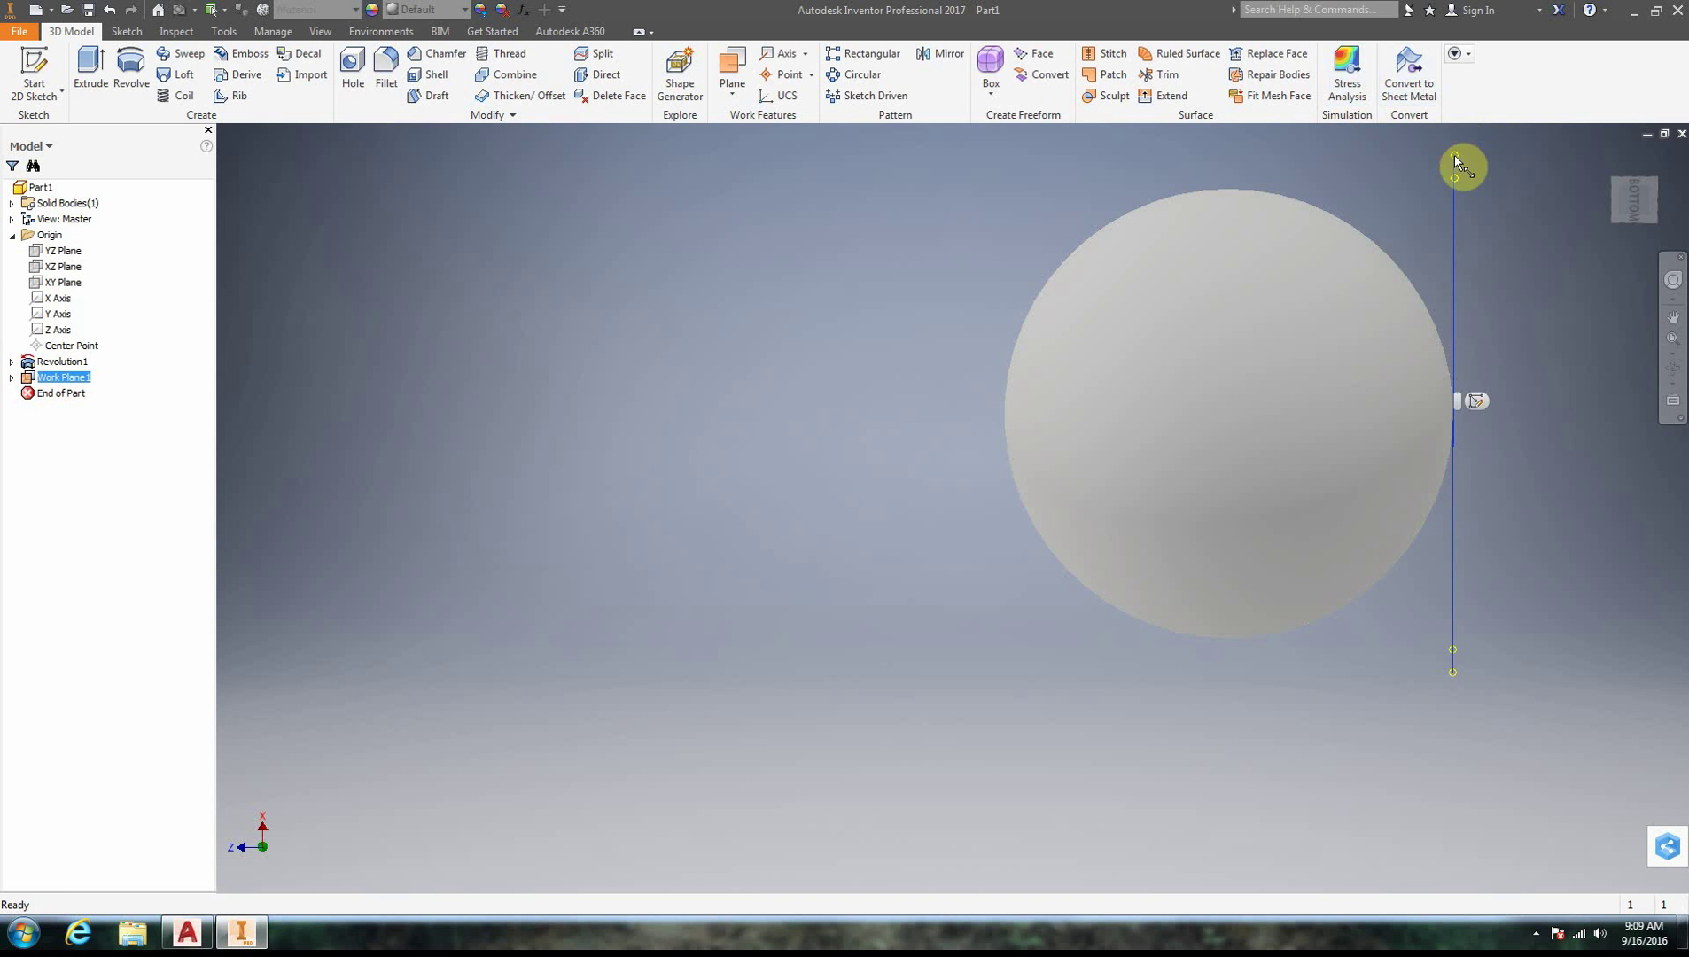
pyautogui.moveTo(1455, 156); pyautogui.dragTo(1400, 174)
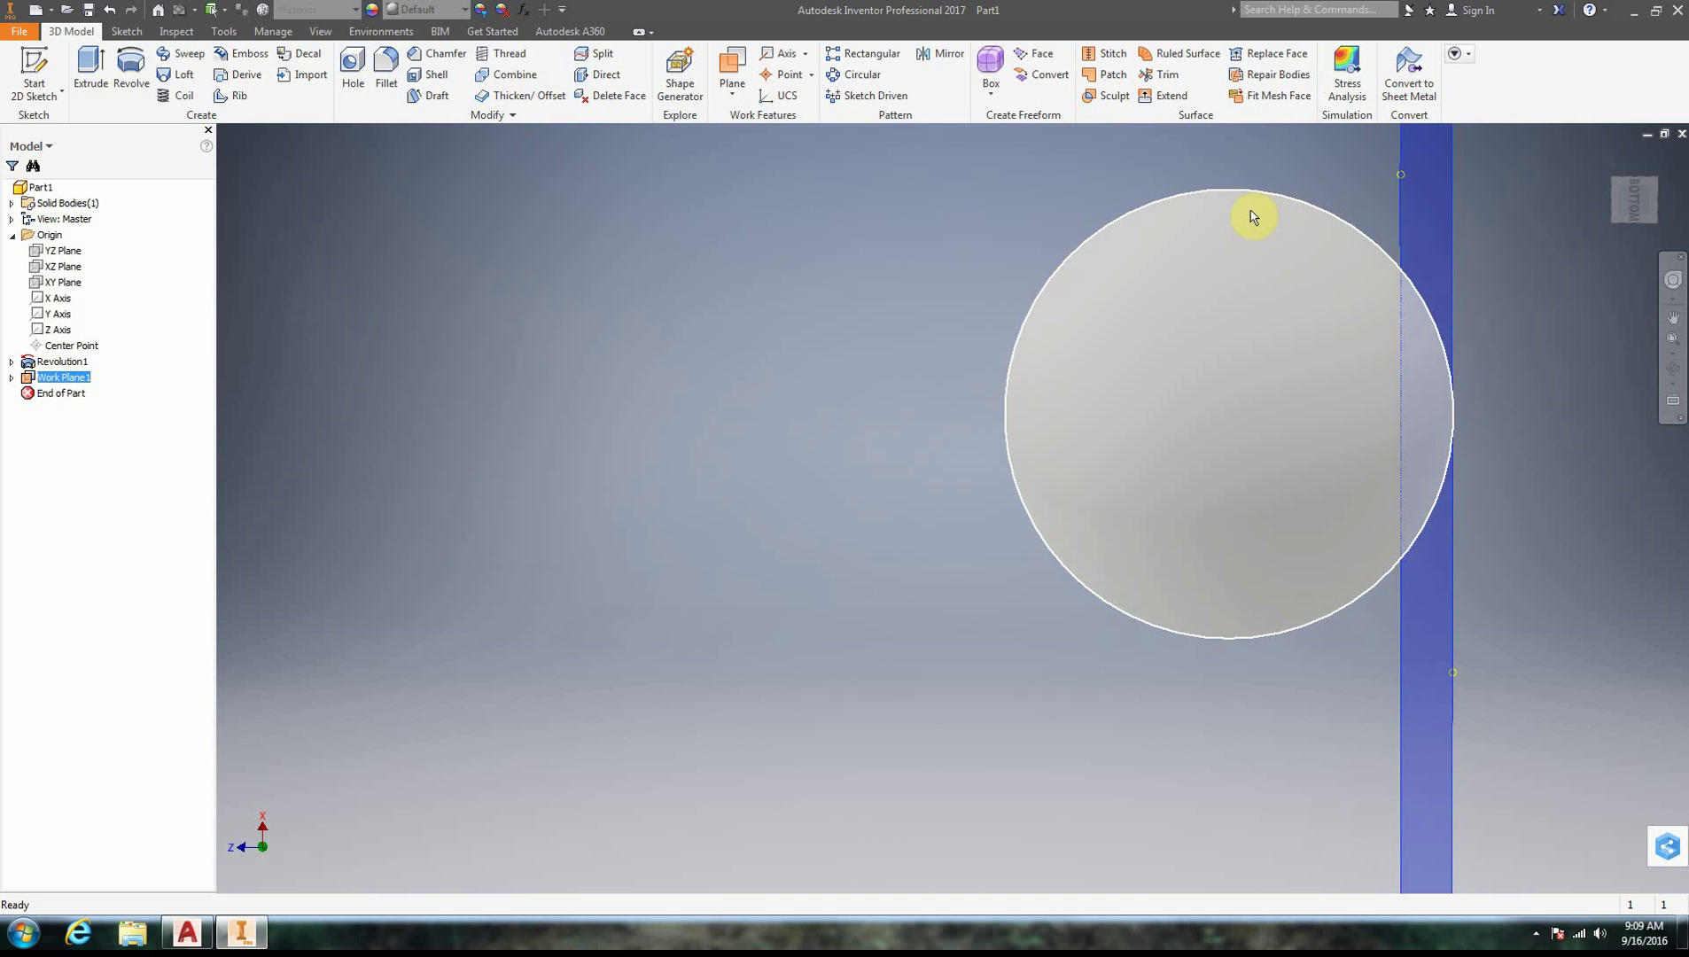
pyautogui.press('Delete')
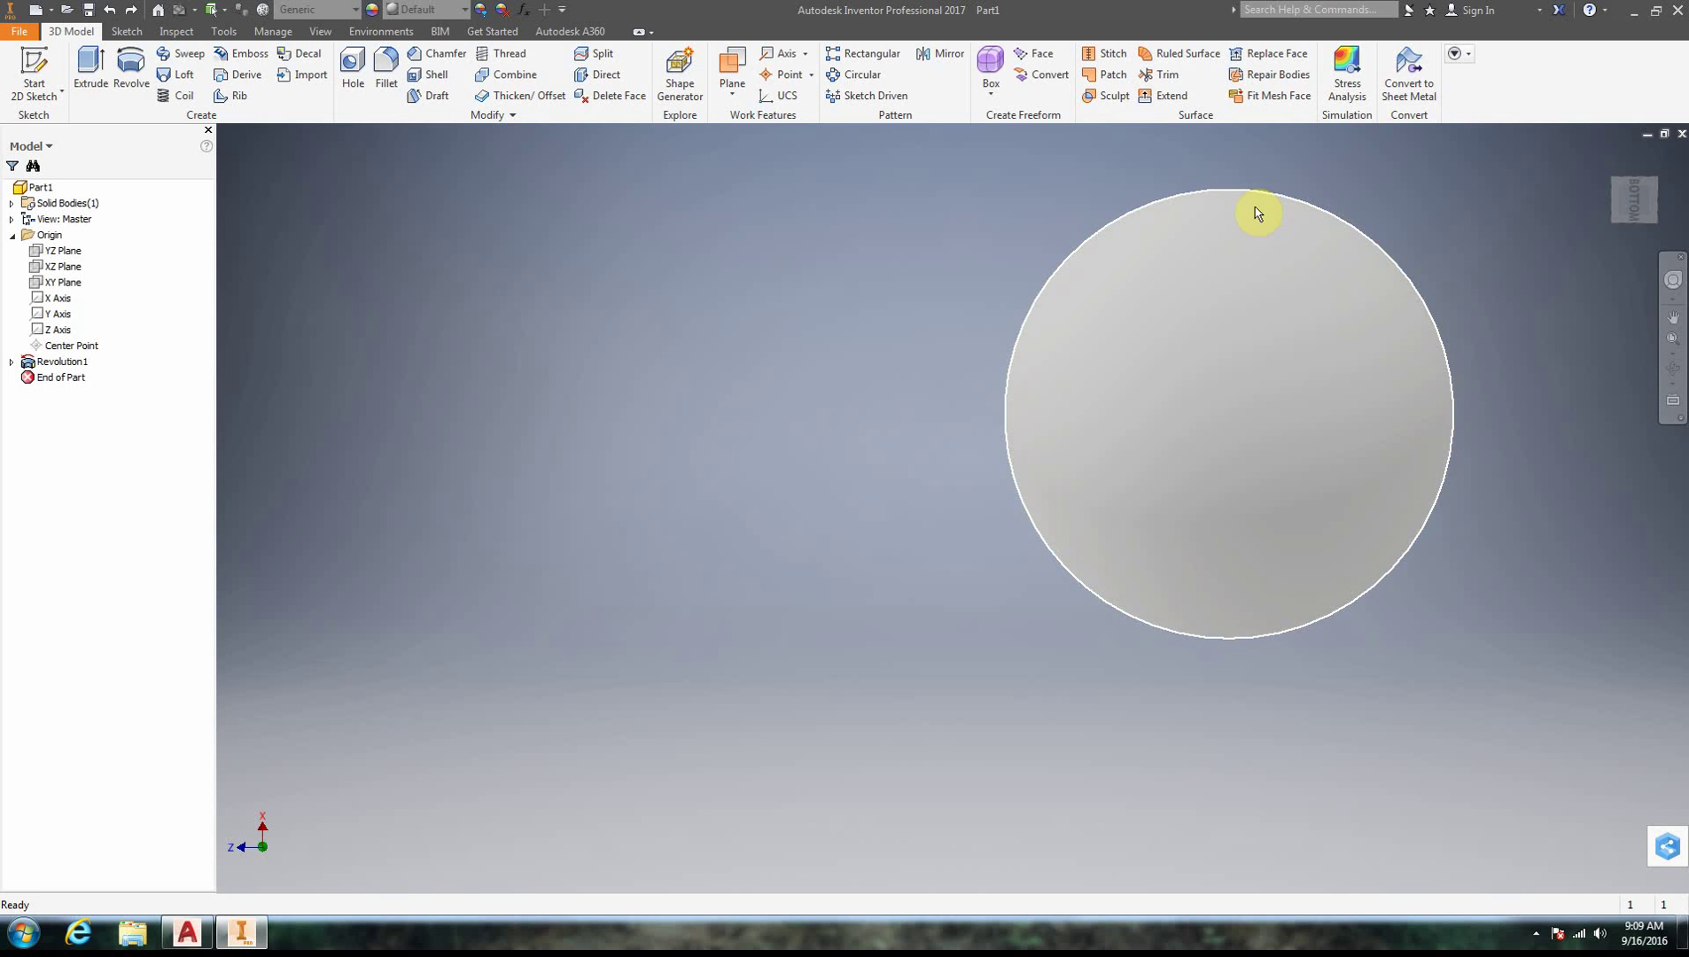
# Try a work plane offset 6 in from the origin XY Plane, and undo it
pyautogui.click(742, 90)
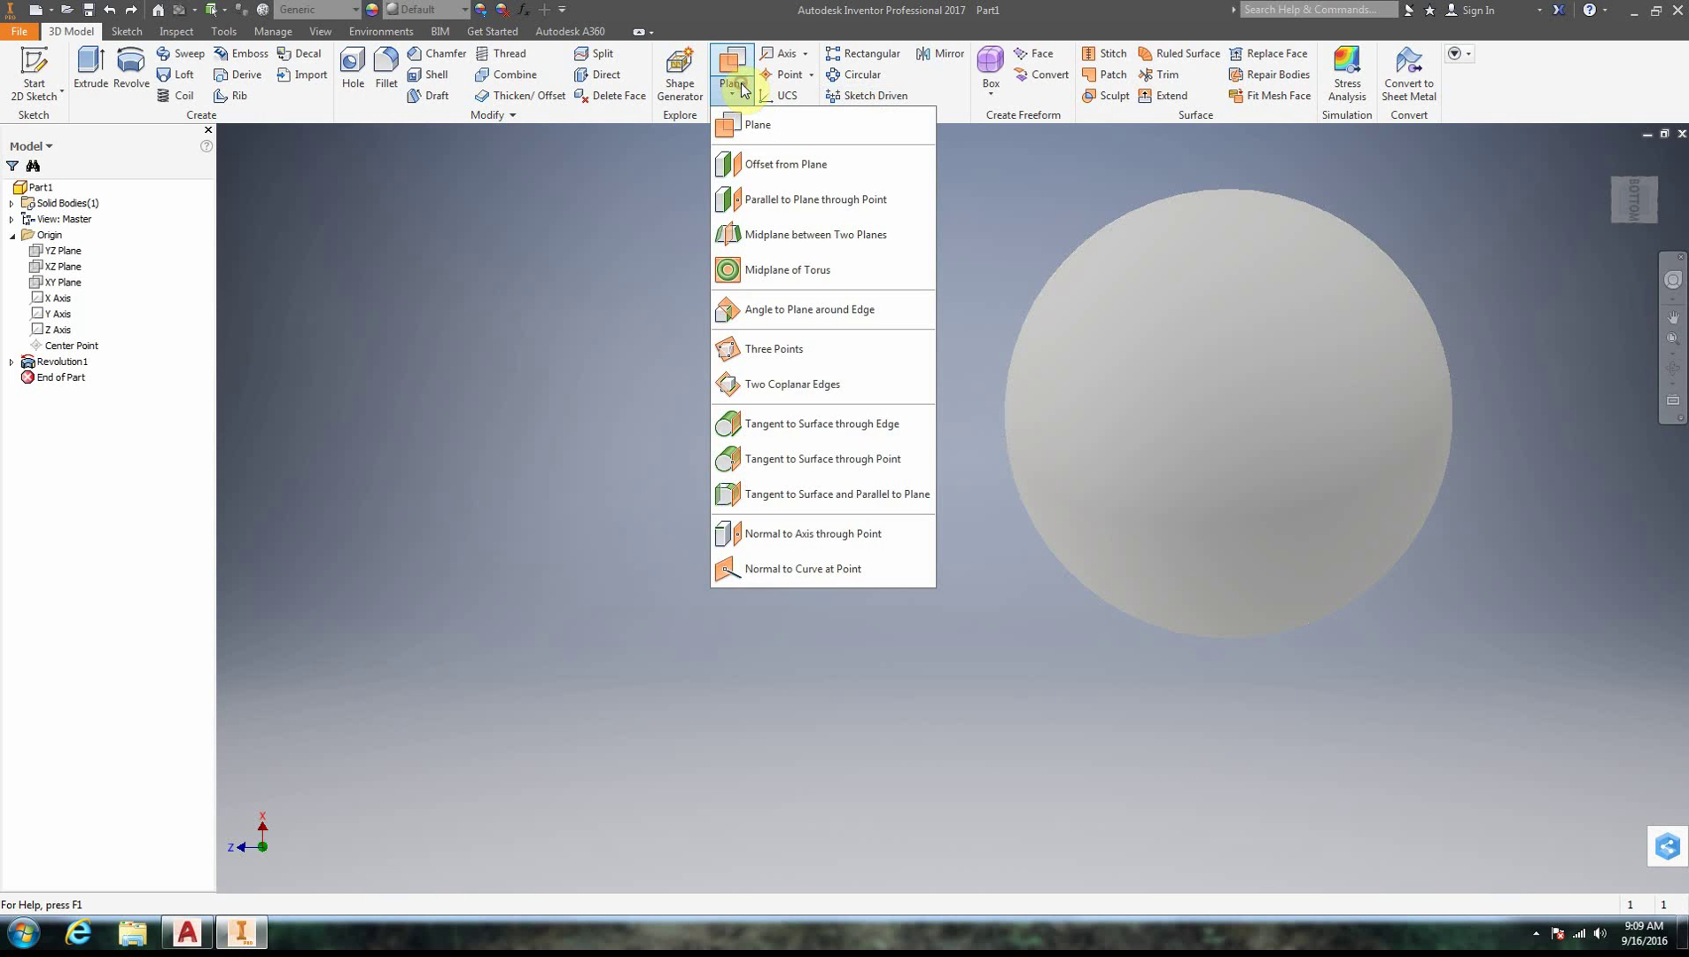
pyautogui.click(772, 167)
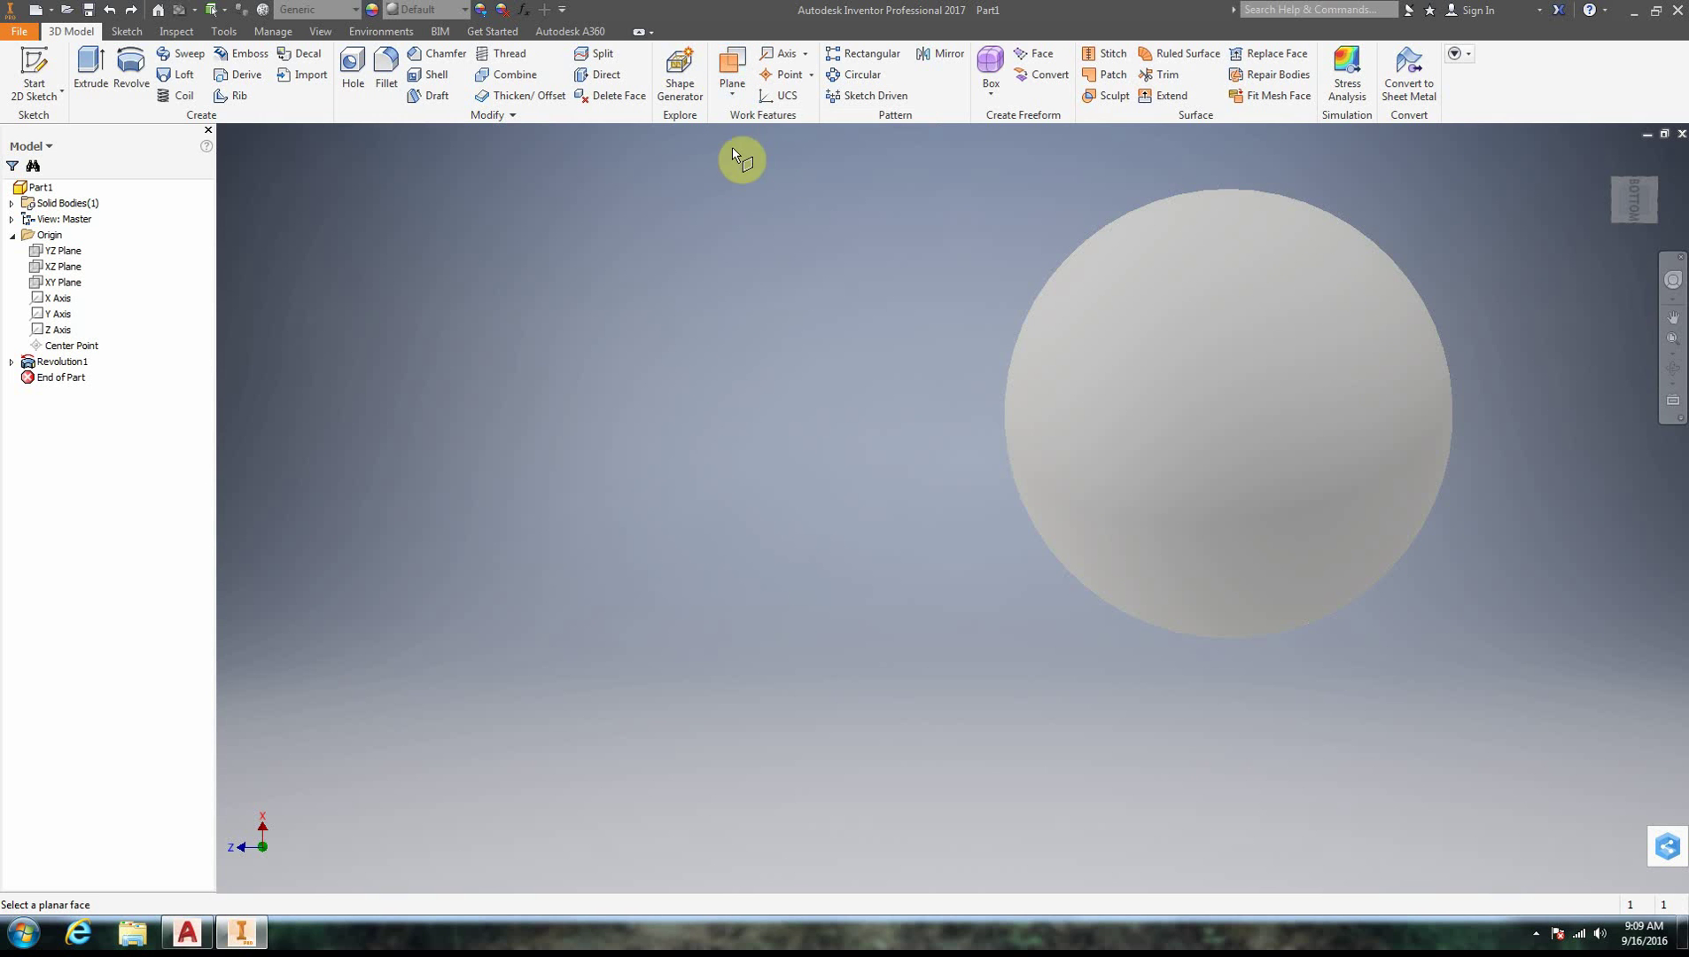
pyautogui.click(64, 282)
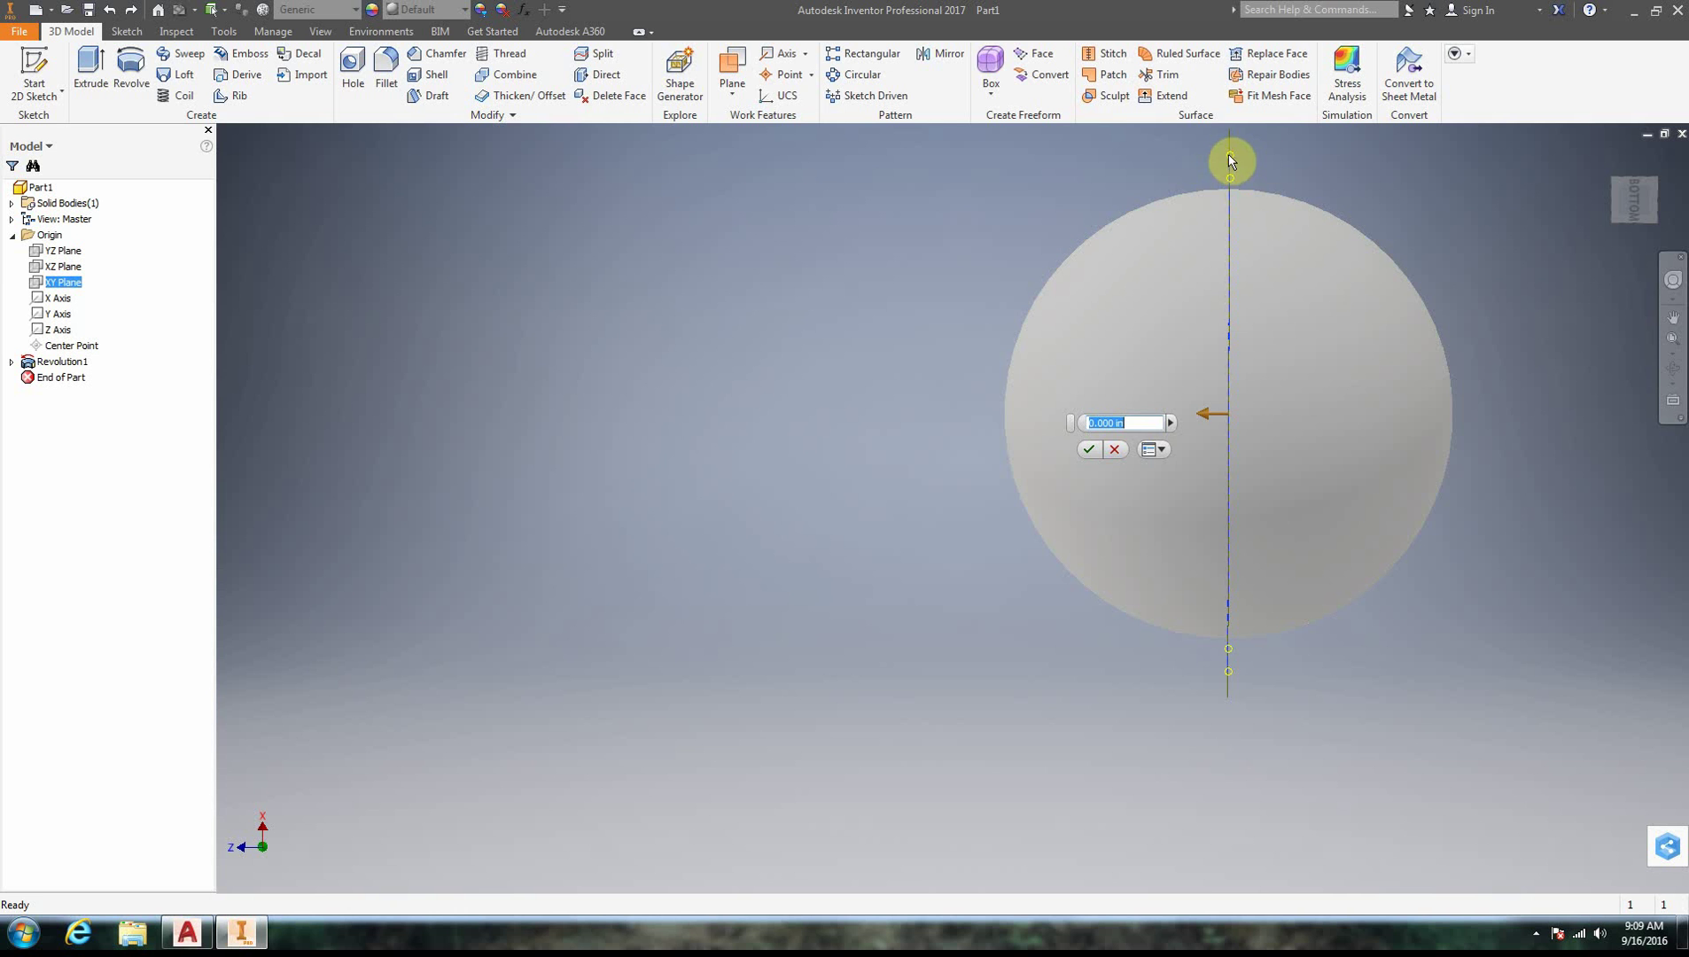
pyautogui.moveTo(1230, 160); pyautogui.dragTo(1003, 229)
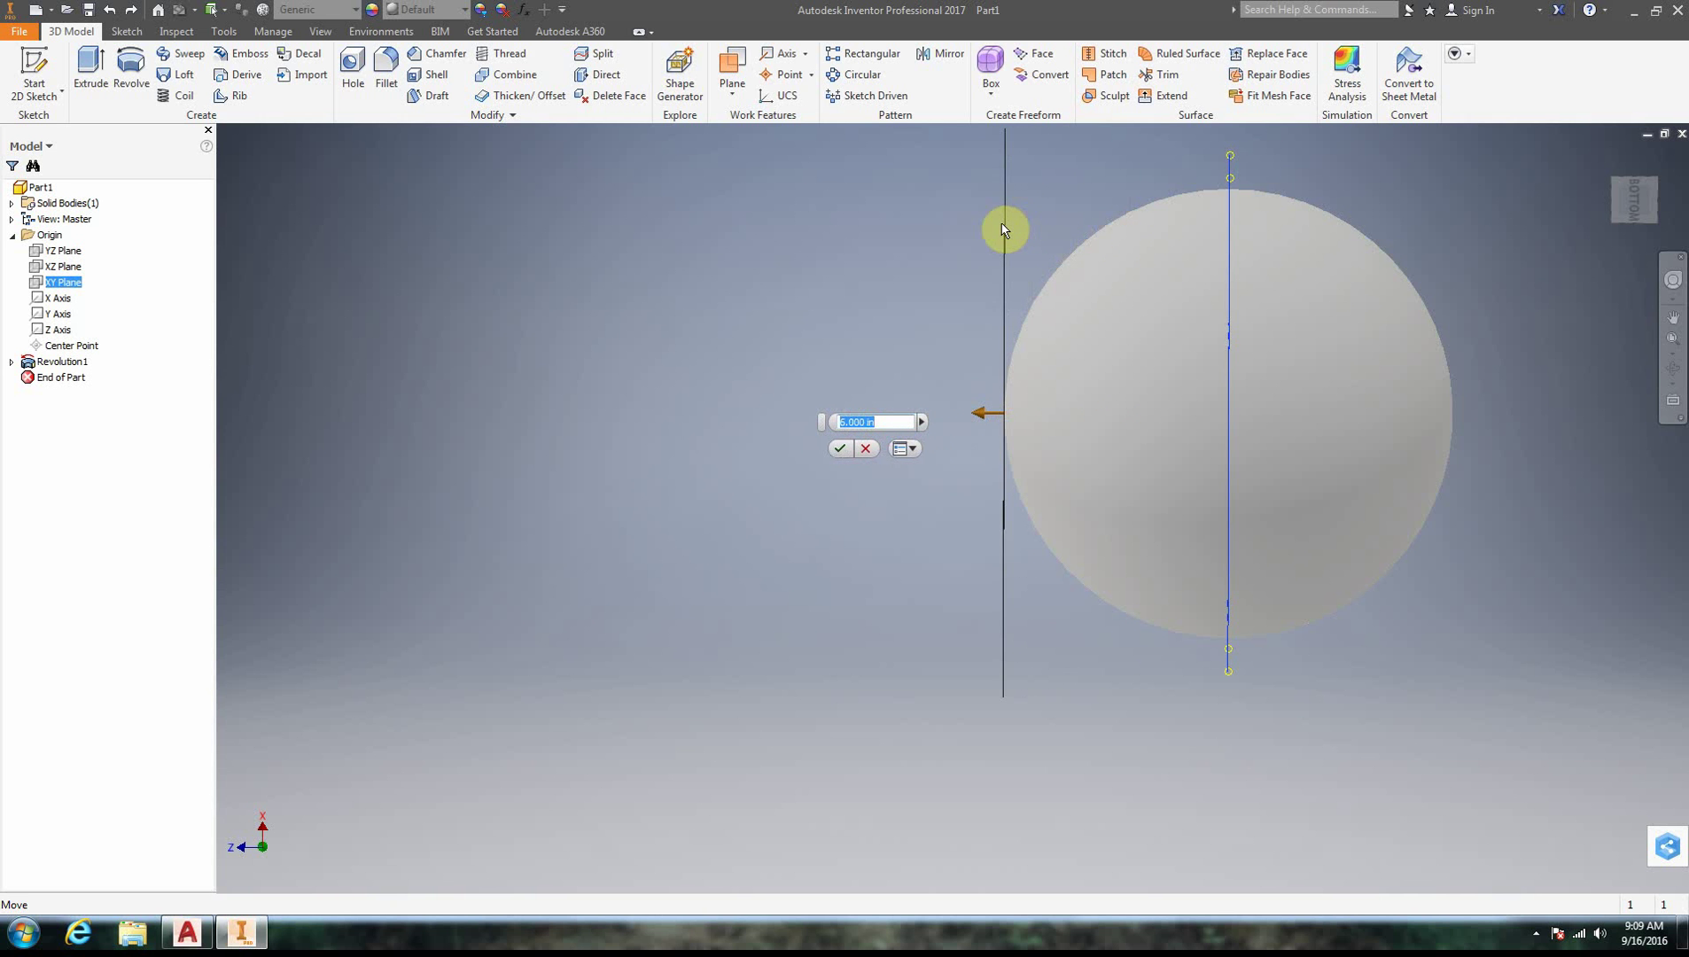
pyautogui.click(840, 449)
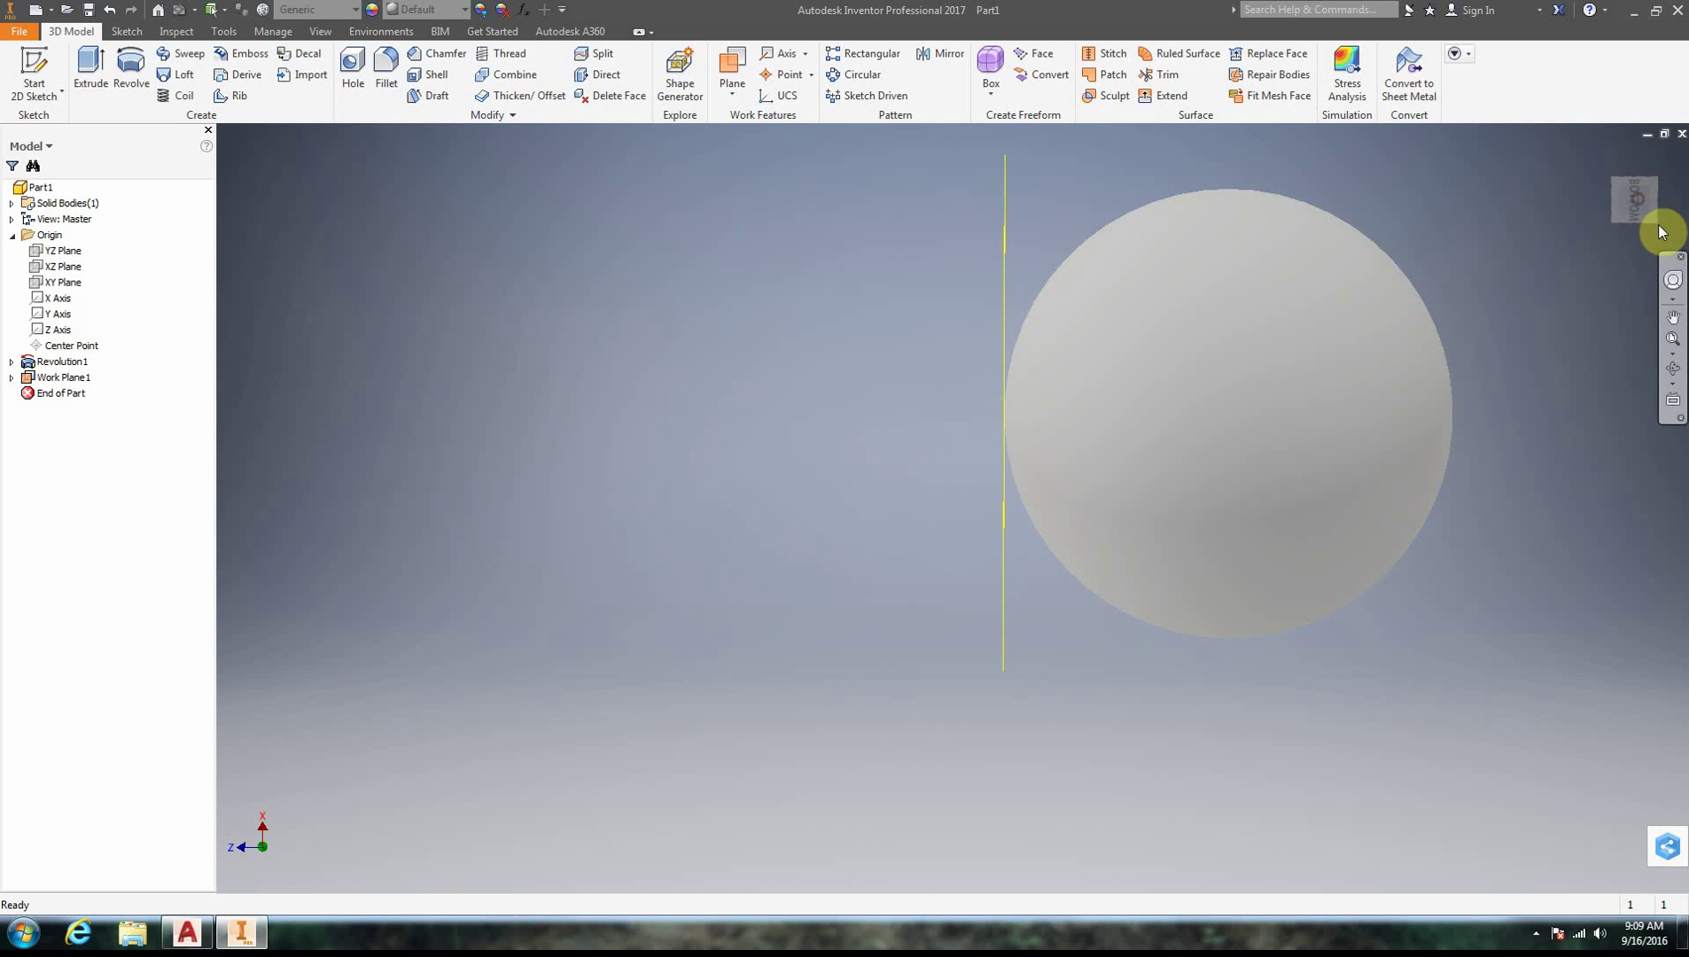
pyautogui.moveTo(1626, 207); pyautogui.dragTo(1464, 155)
pyautogui.hotkey('ctrl', 'z')
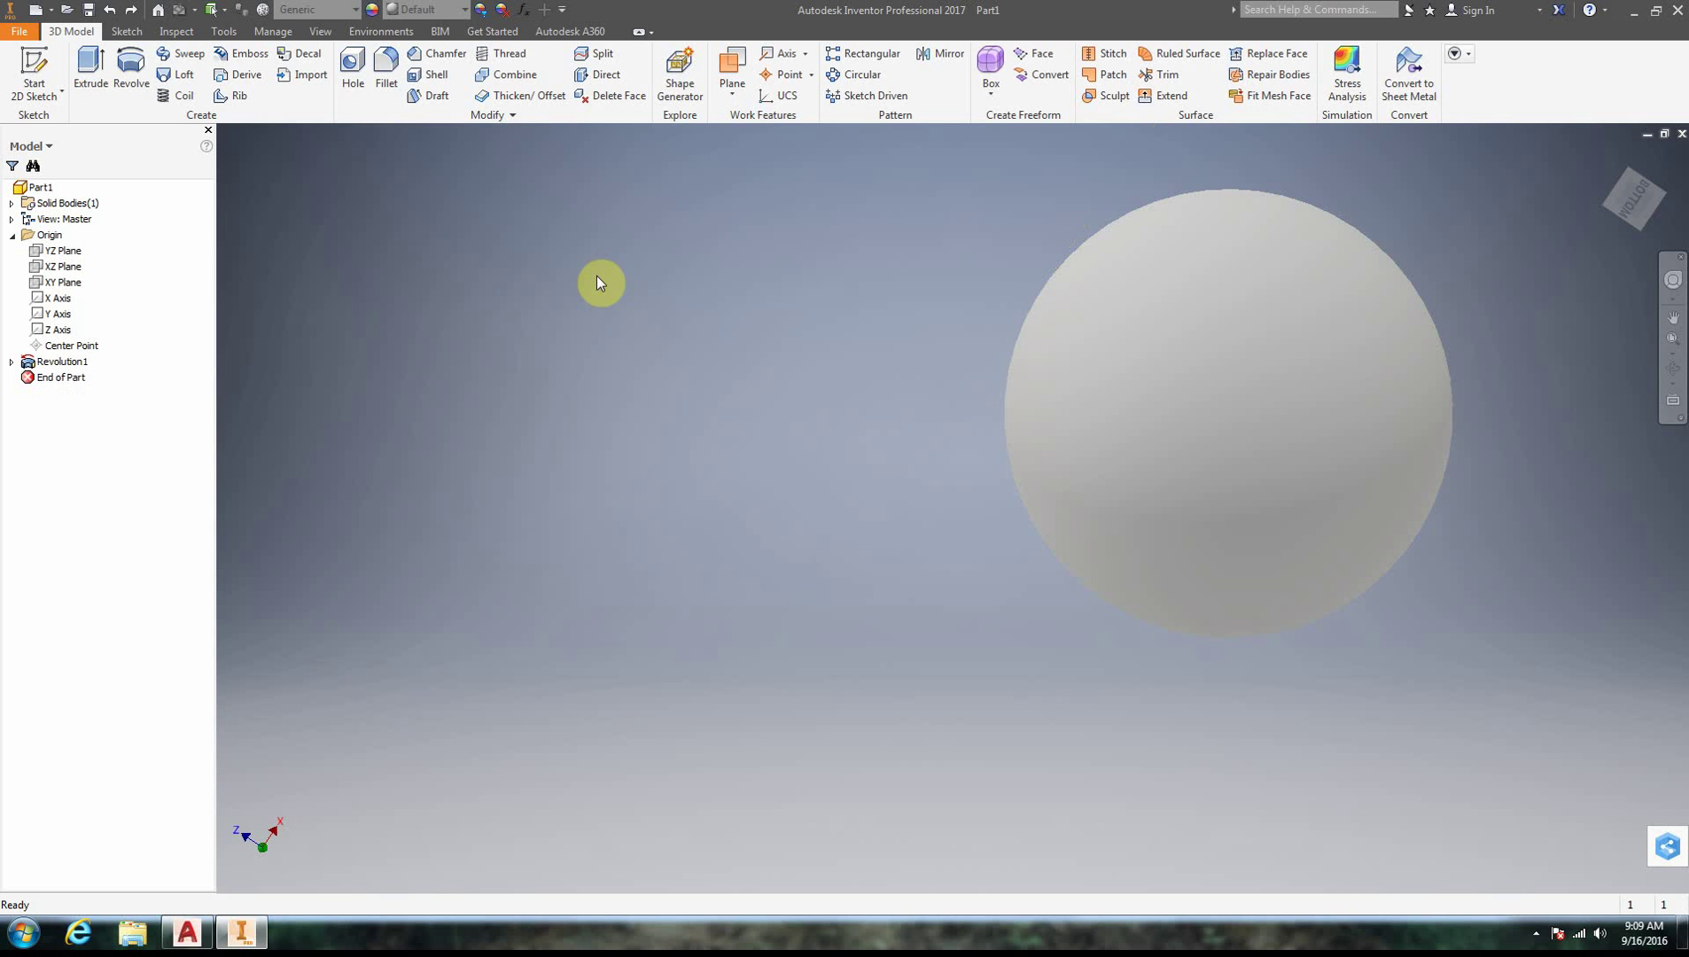
# Try a work plane defined by the origin XZ Plane and XY Plane, and undo it
pyautogui.click(731, 66)
pyautogui.click(64, 268)
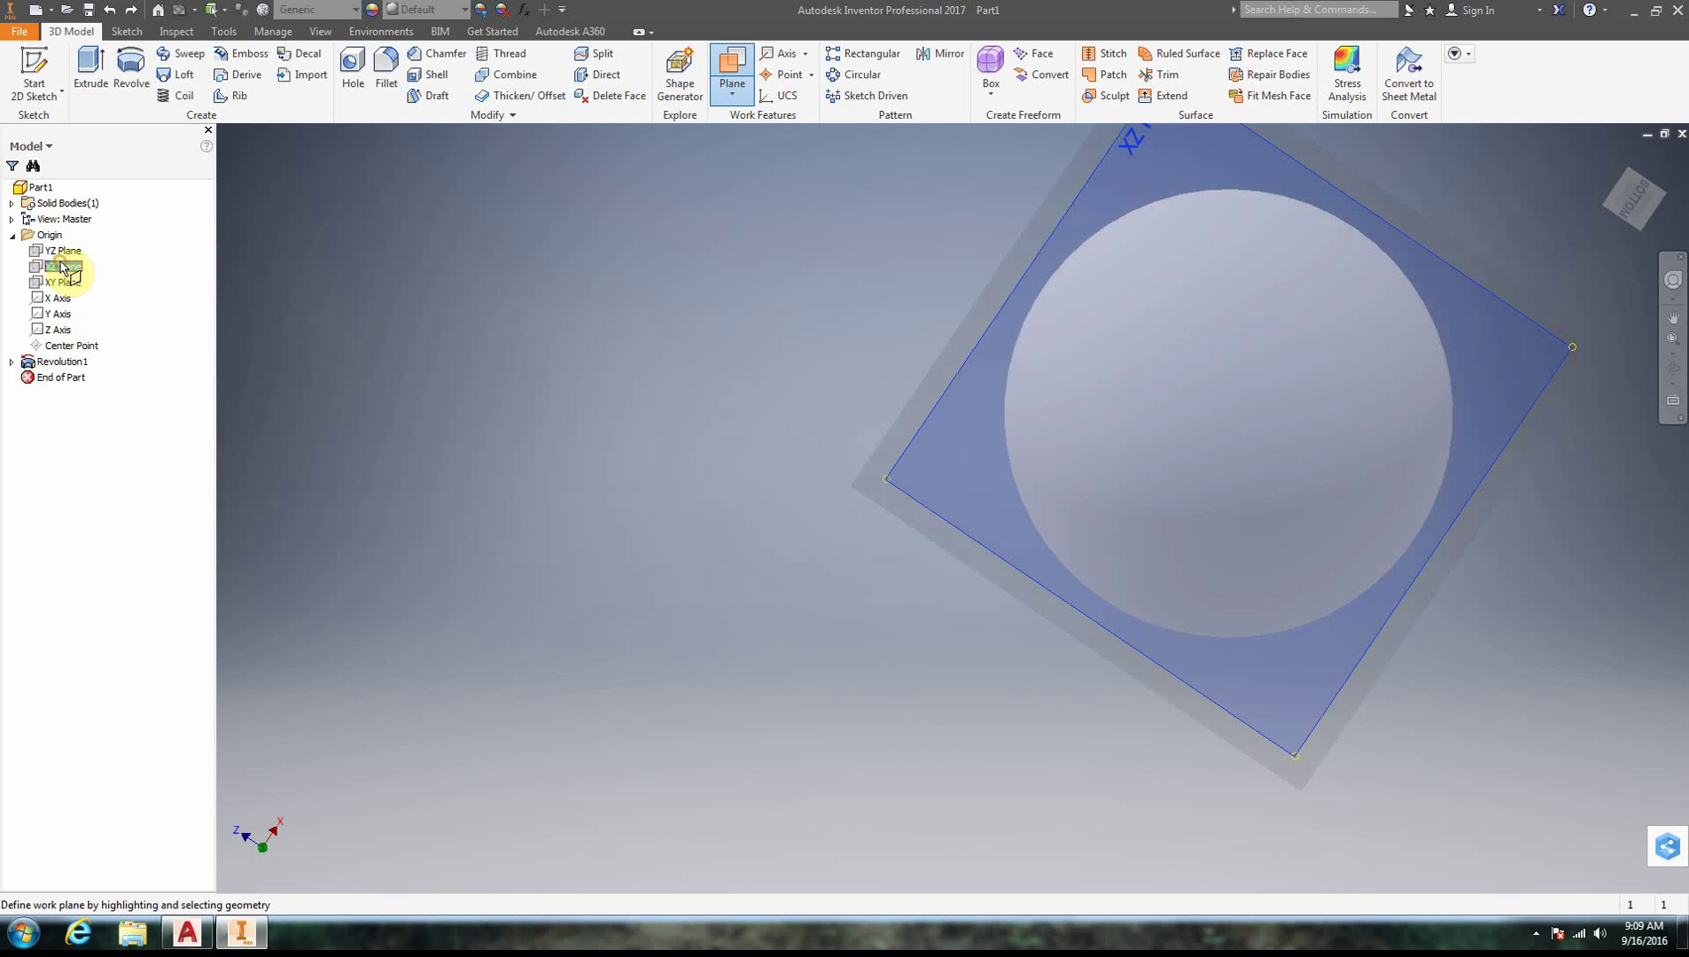
pyautogui.click(51, 283)
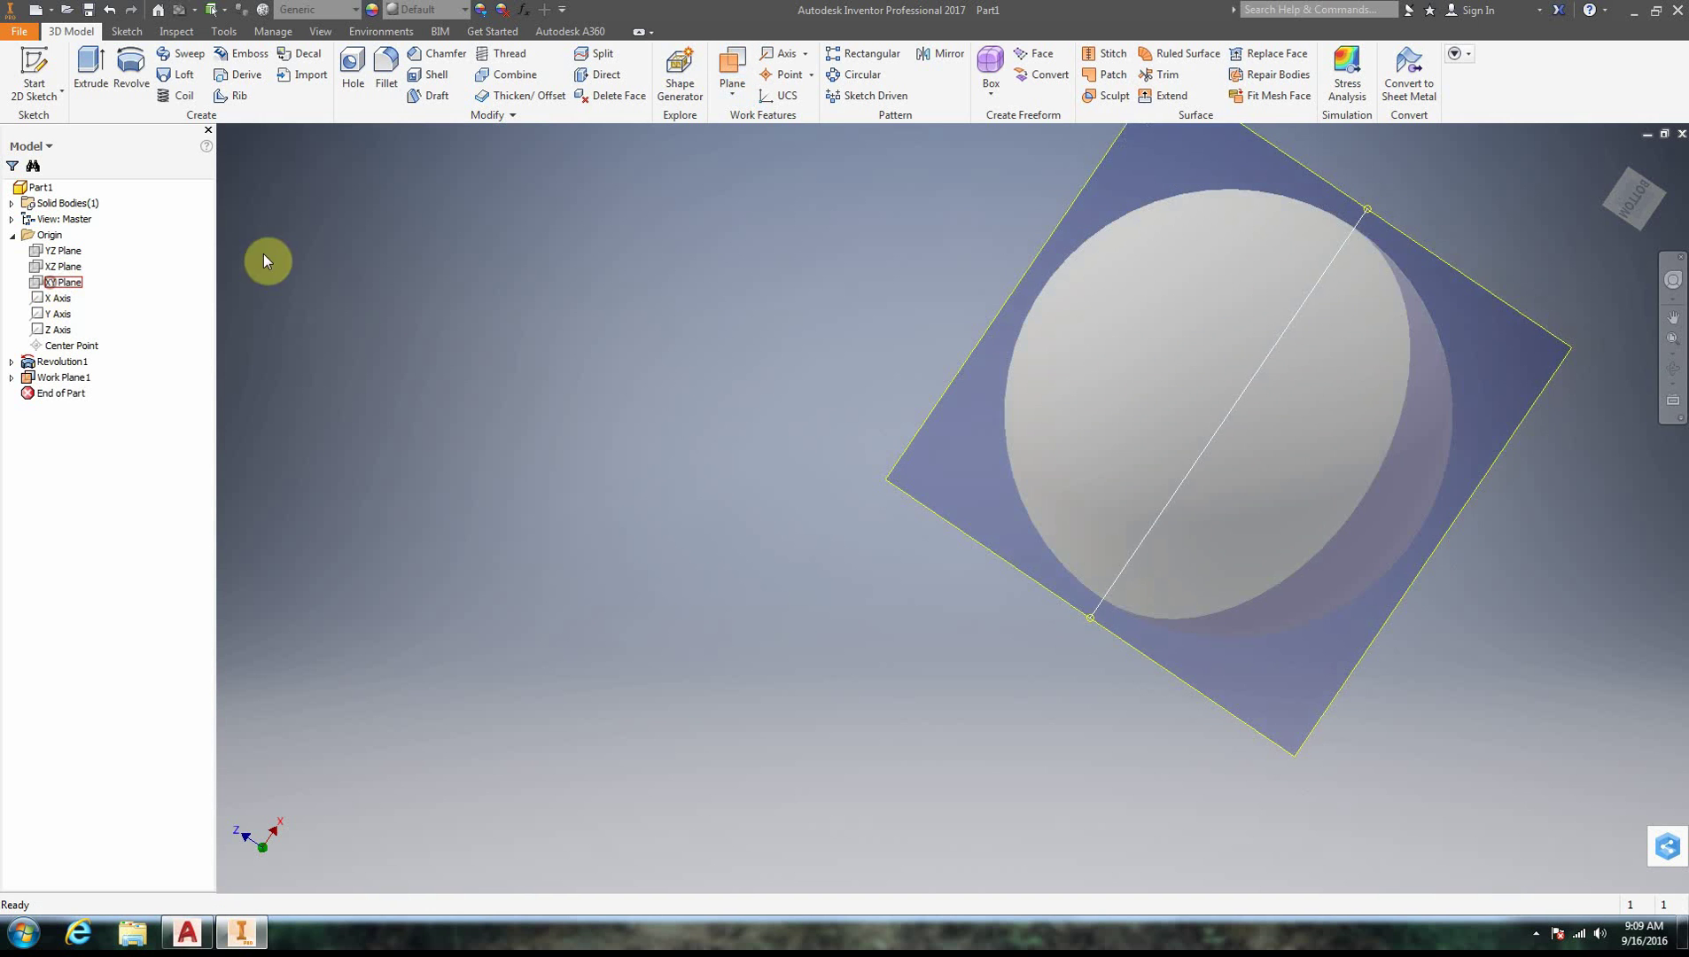
pyautogui.moveTo(1630, 177); pyautogui.dragTo(1581, 199)
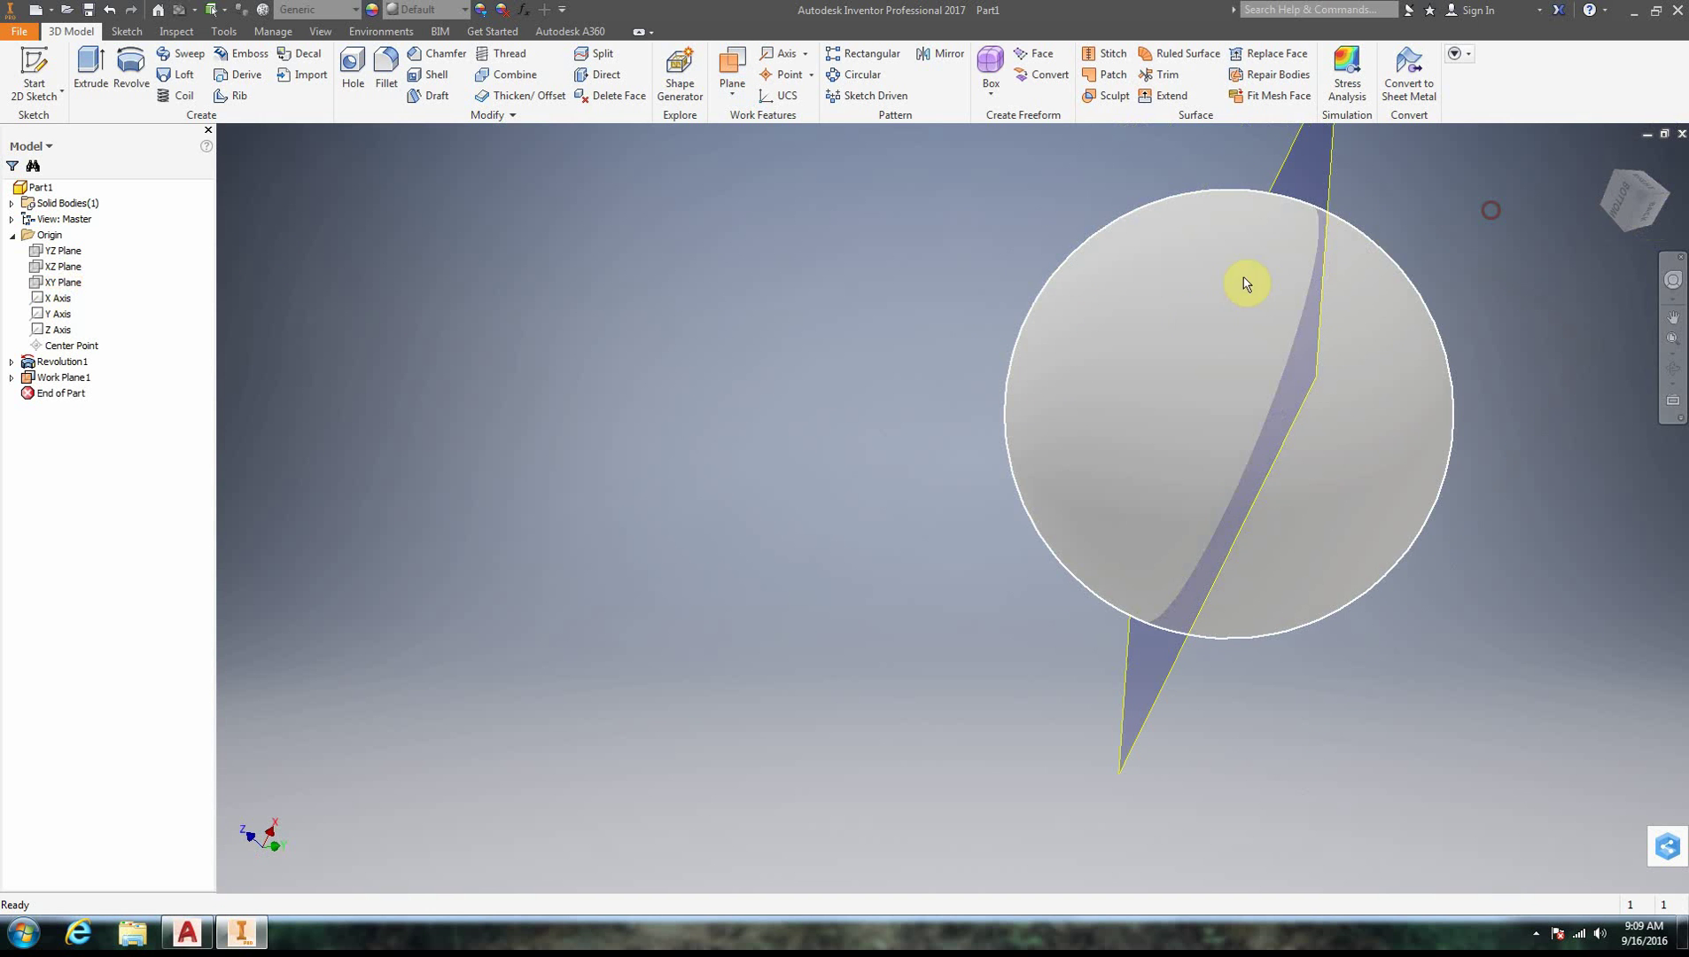
pyautogui.click(1438, 406)
pyautogui.moveTo(1650, 208); pyautogui.dragTo(1640, 191)
pyautogui.click(873, 404)
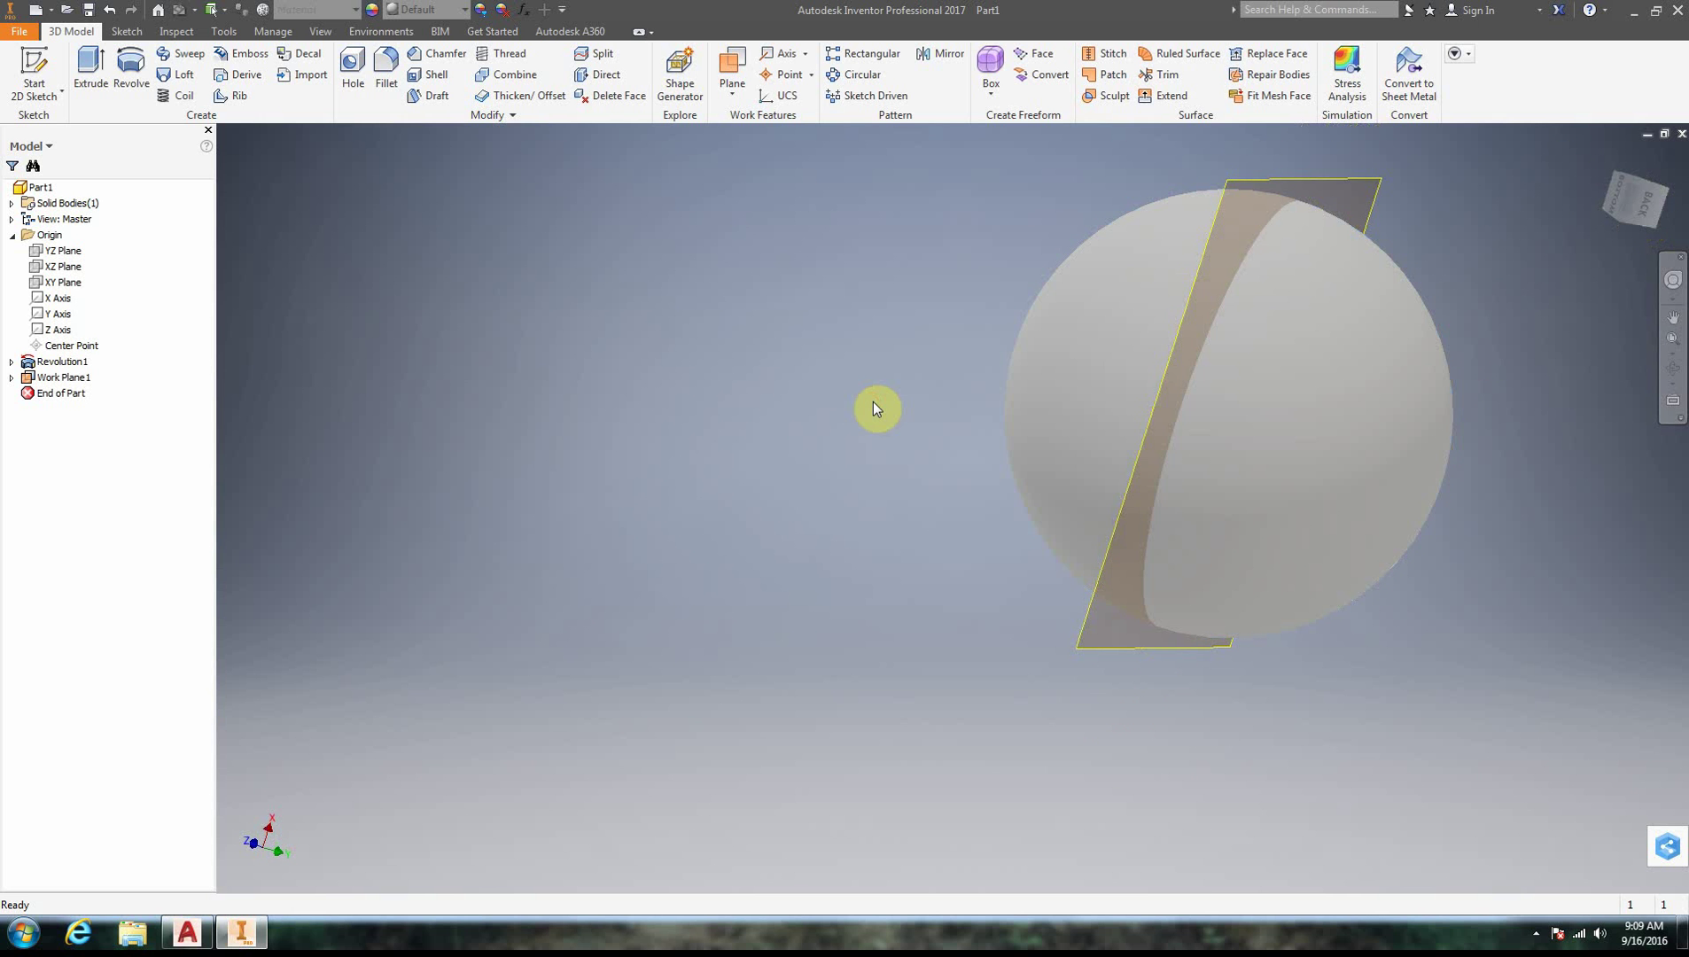
pyautogui.hotkey('ctrl', 'z')
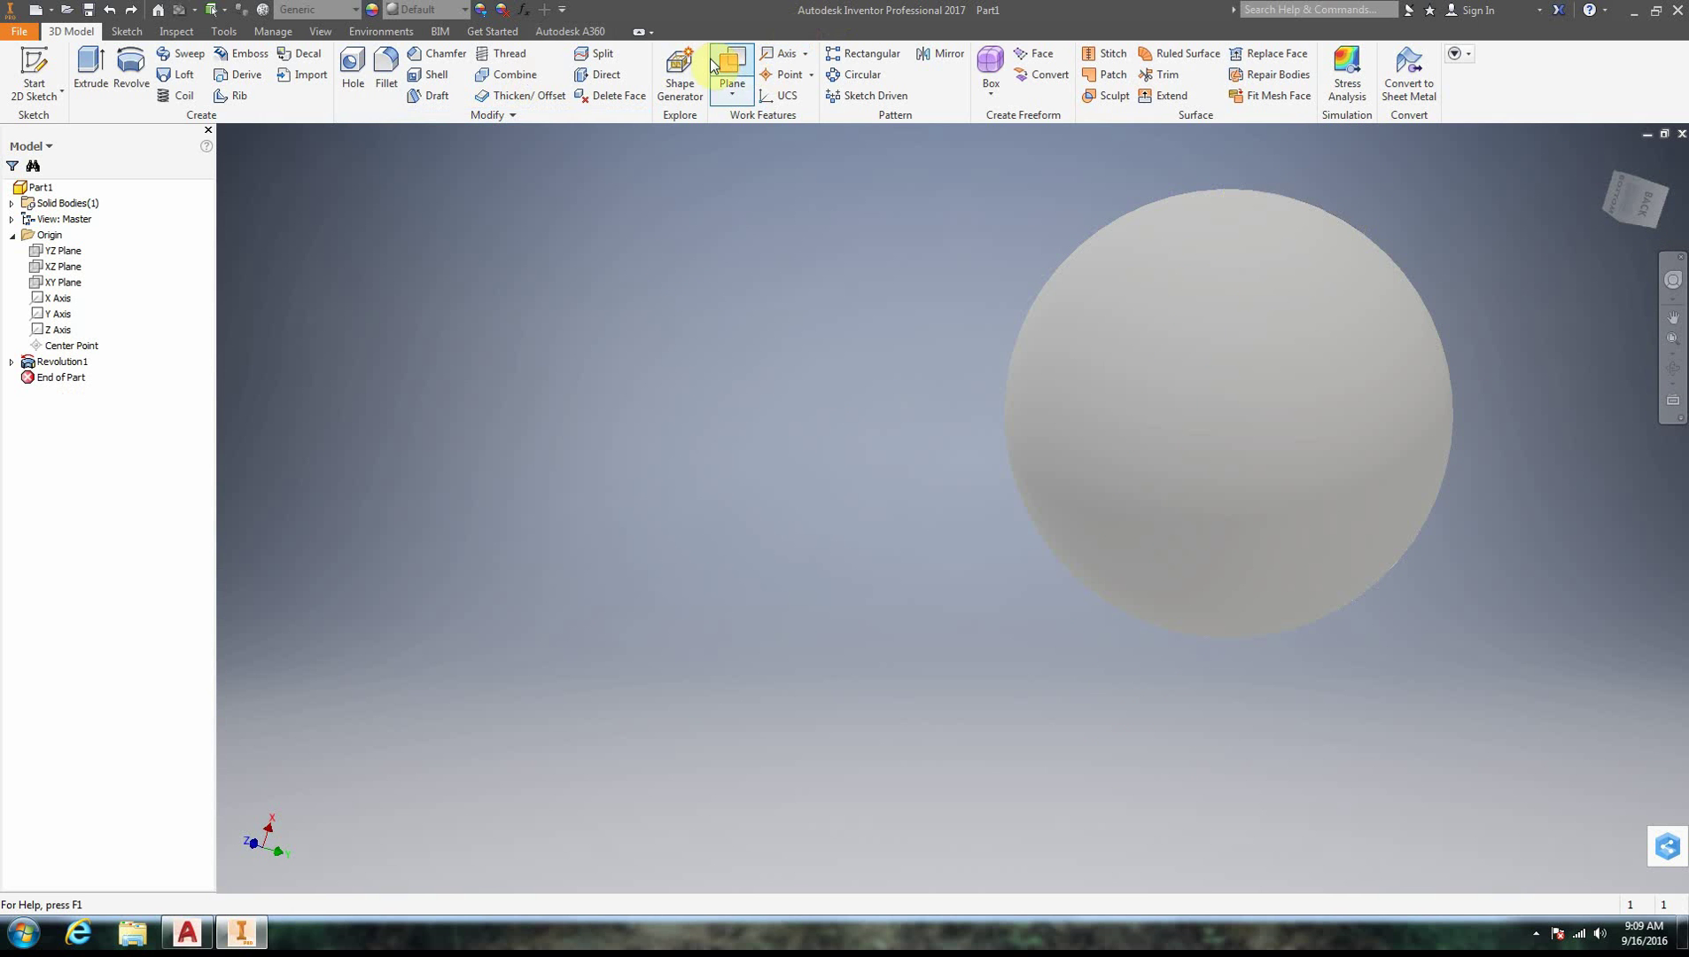
# Create a work plane parallel to the origin XY Plane and tangent to the sphere's face
pyautogui.click(732, 99)
pyautogui.click(750, 133)
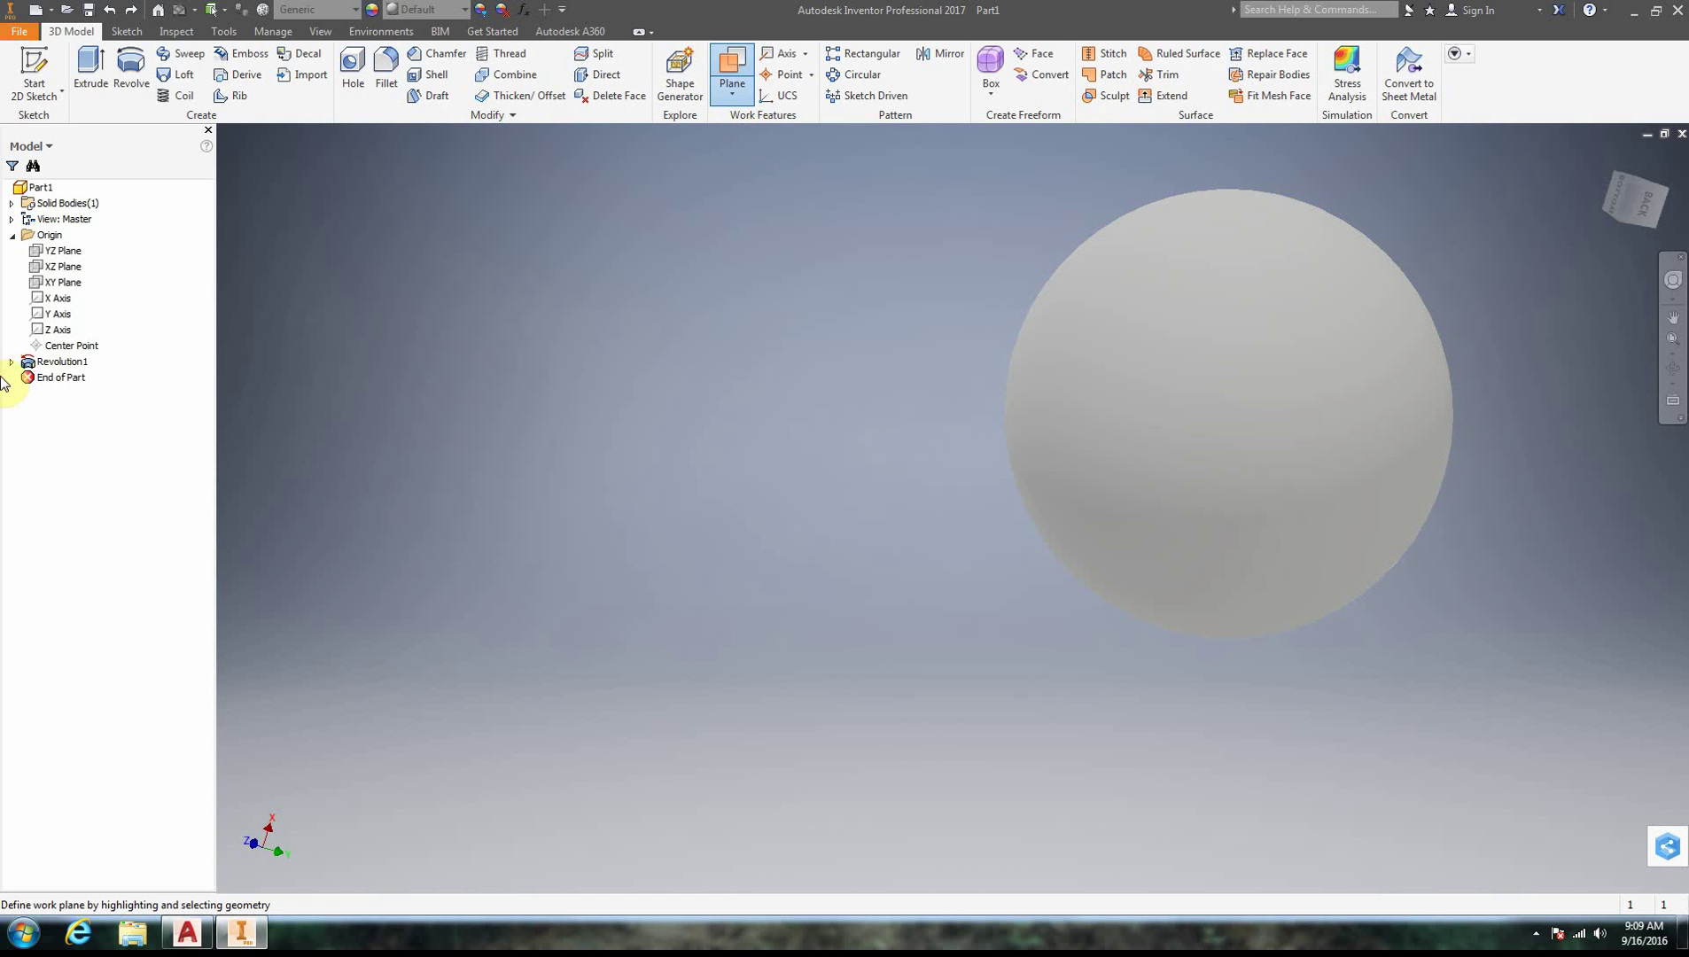
pyautogui.click(57, 281)
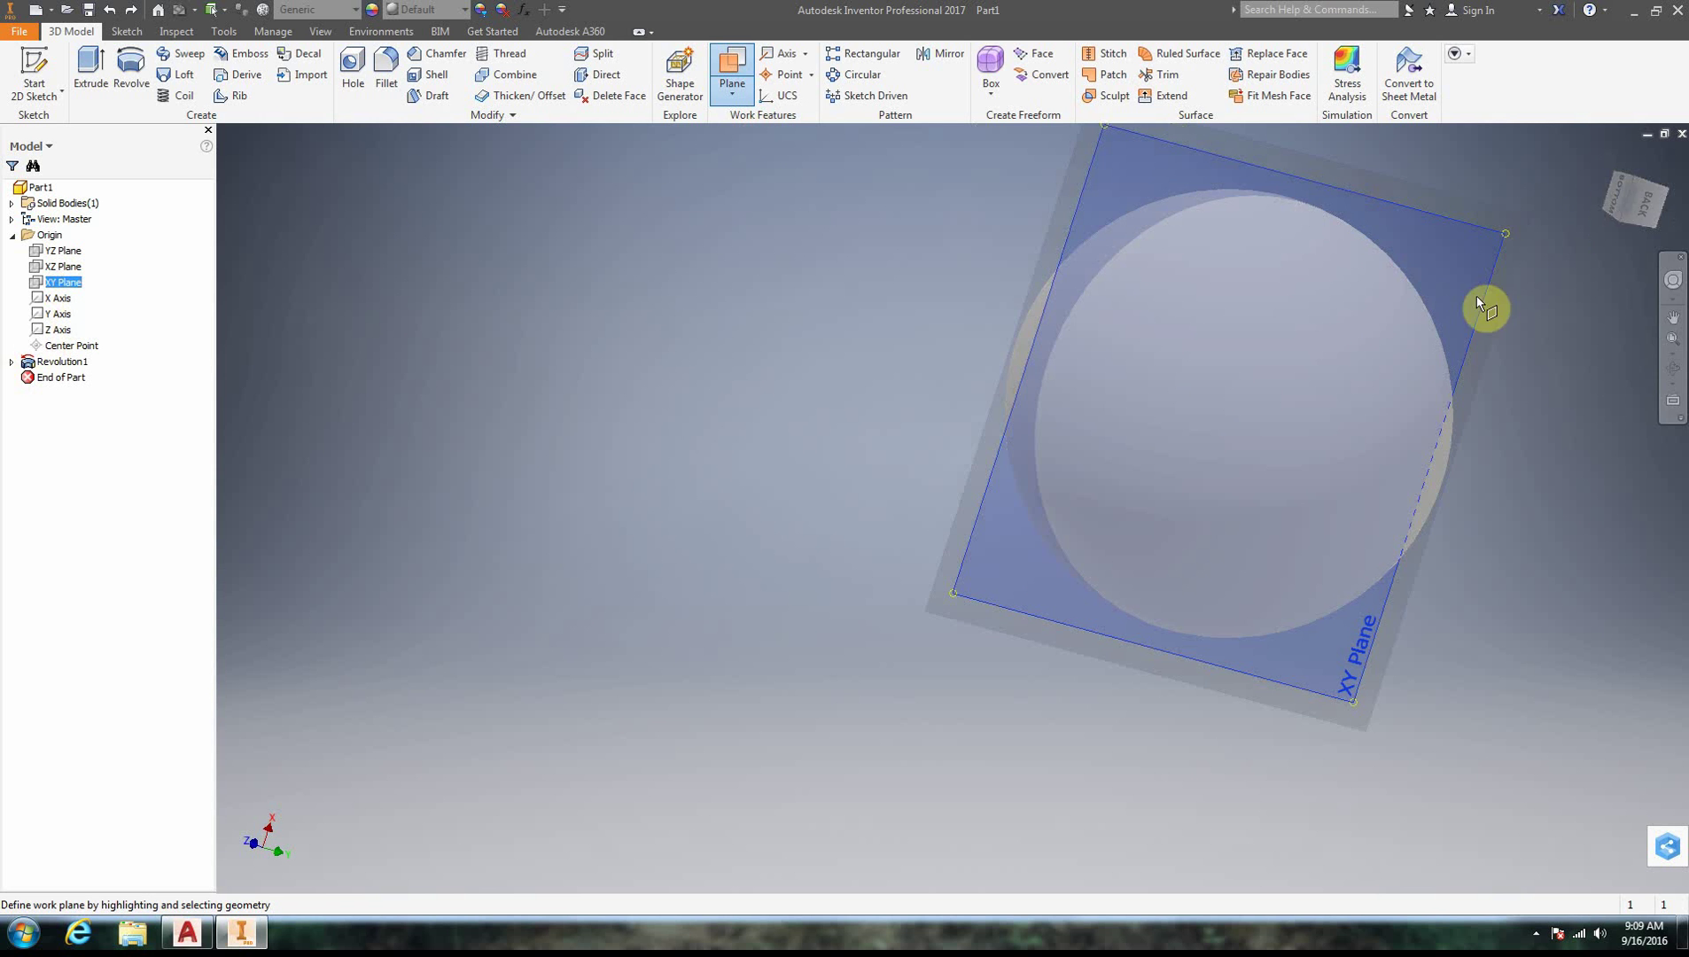
pyautogui.moveTo(1638, 204); pyautogui.dragTo(1644, 296)
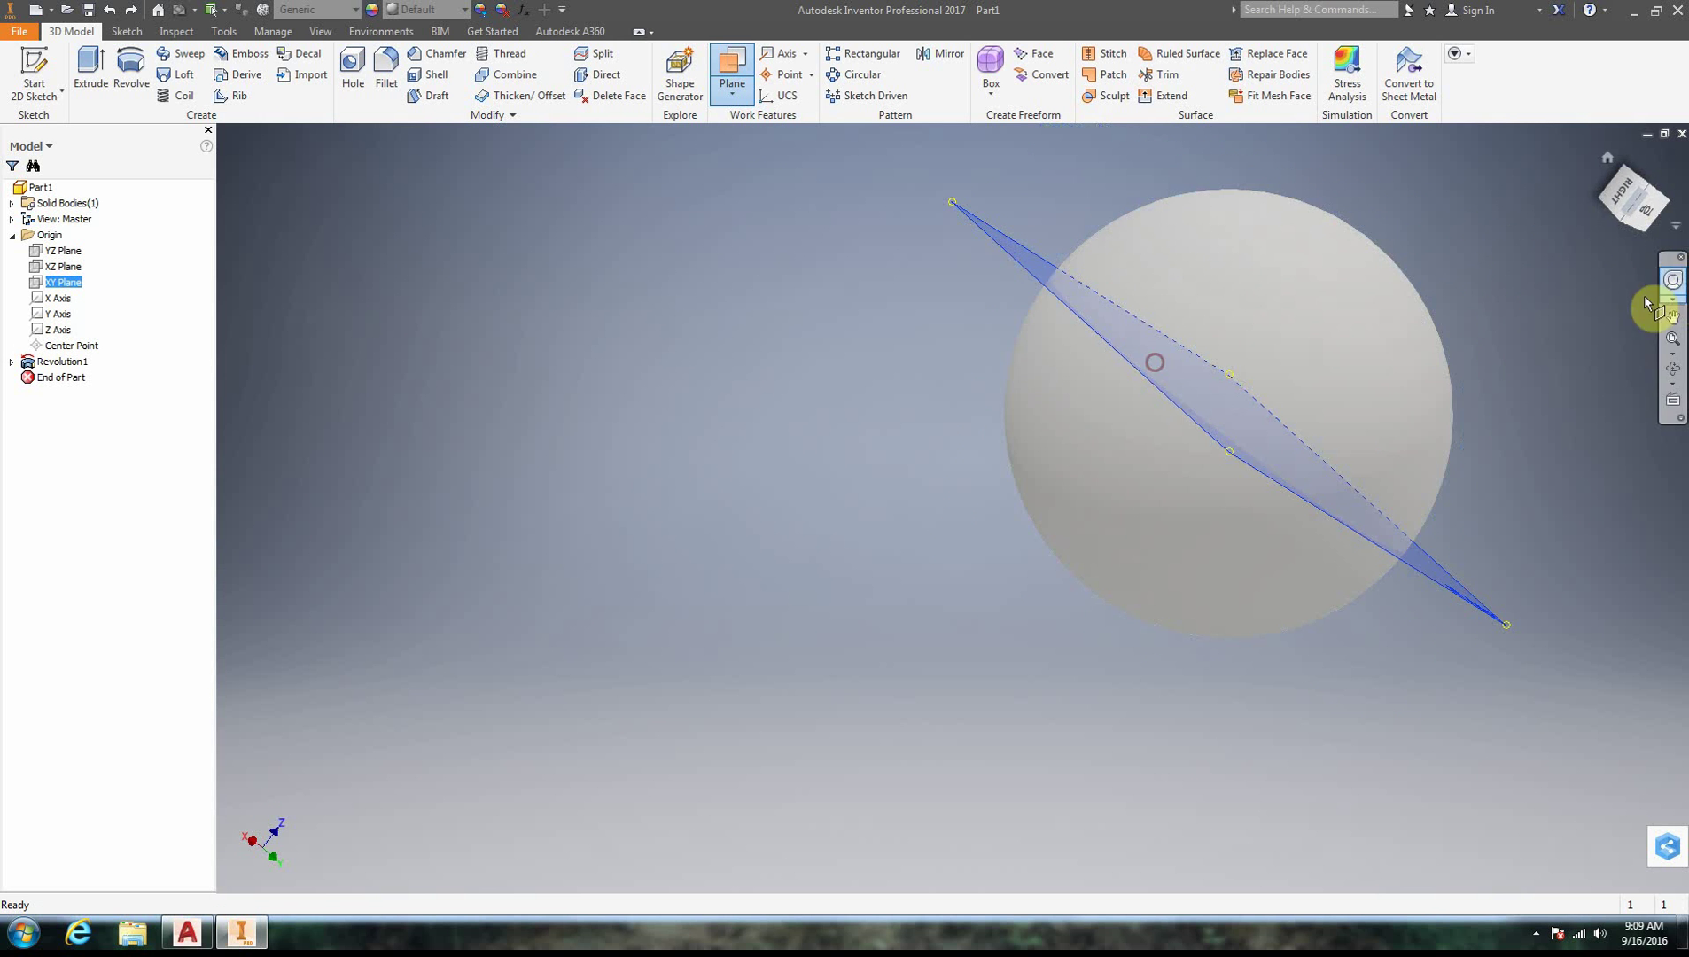
pyautogui.click(1415, 328)
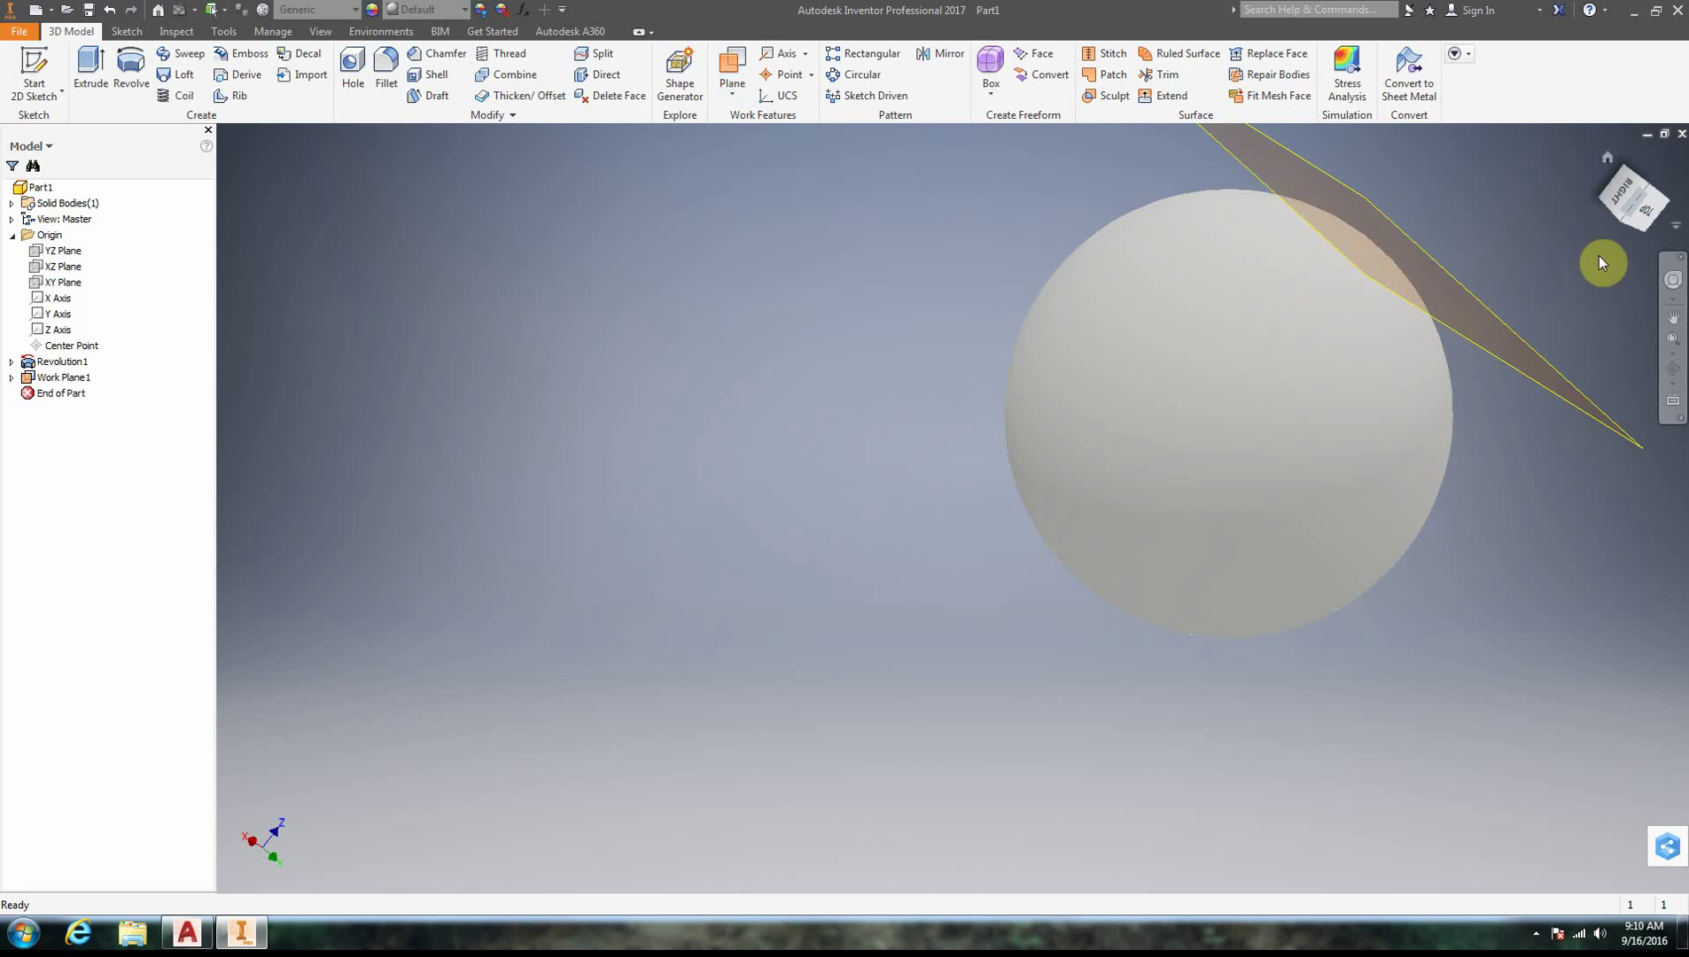
# Sketch a rectangle about 16 in by 2.7 in on the tangent work plane, overlapping the sphere's lower edge, and finish the sketch
pyautogui.moveTo(1642, 200)
pyautogui.mouseDown()
pyautogui.moveTo(1639, 279)
pyautogui.moveTo(1543, 295)
pyautogui.mouseUp()
pyautogui.keyDown('shift'); pyautogui.moveTo(1485, 209); pyautogui.dragTo(1453, 211, button='middle'); pyautogui.keyUp('shift')
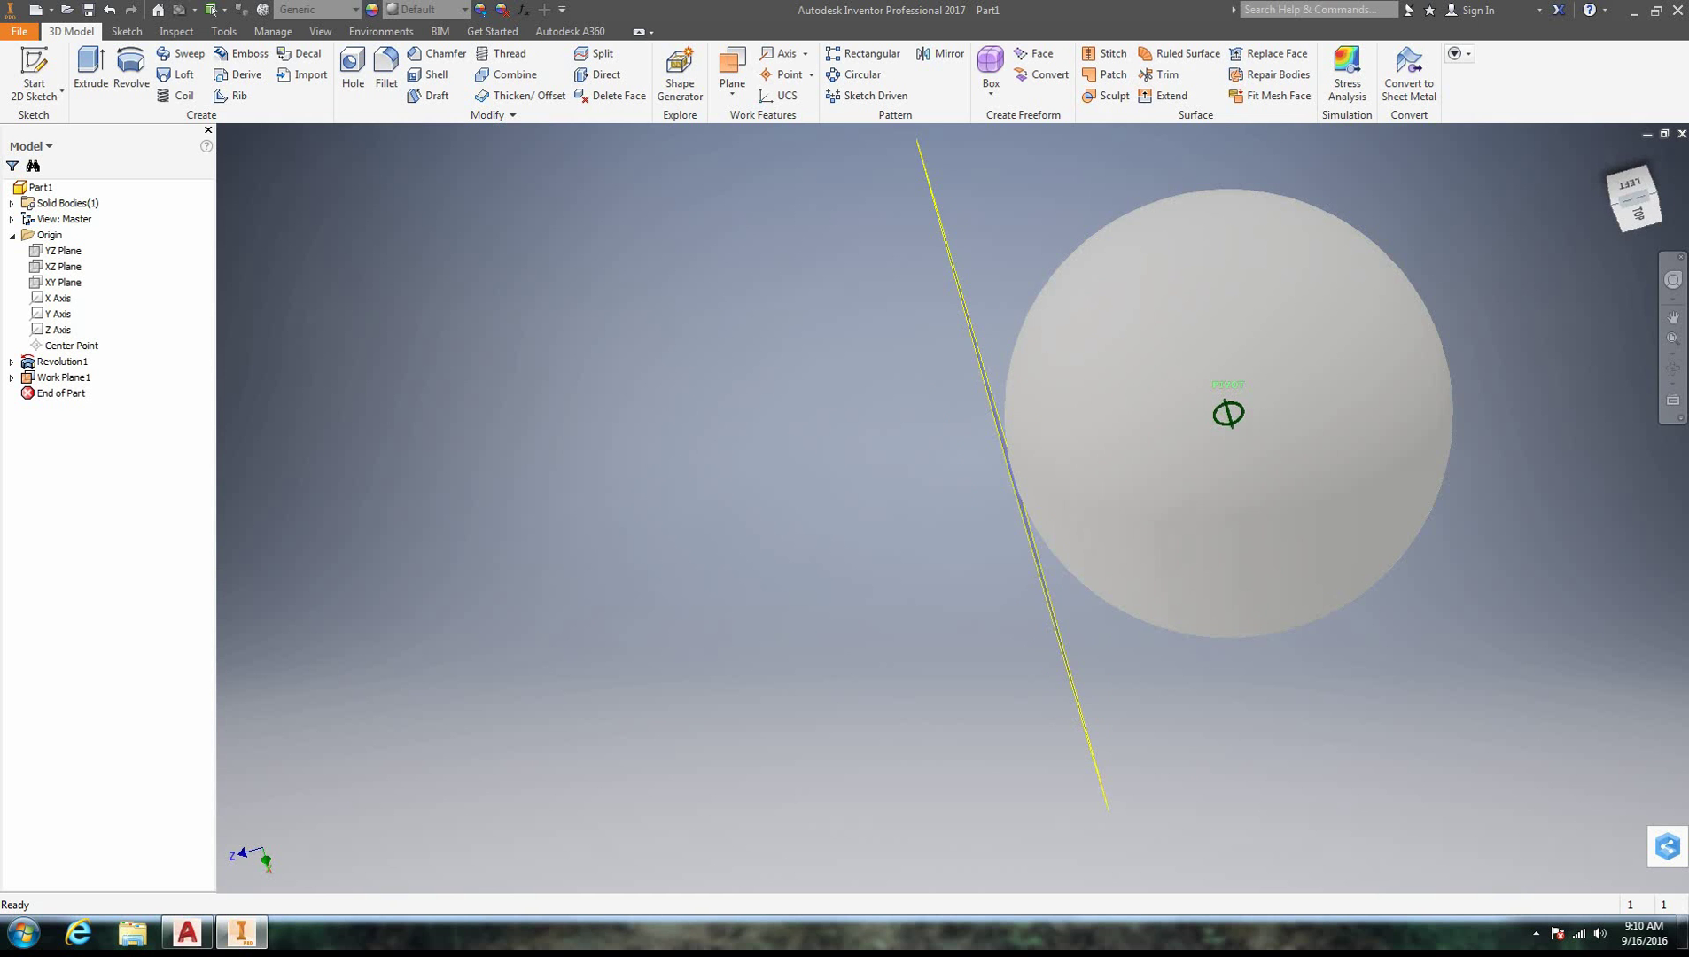
pyautogui.moveTo(1245, 456); pyautogui.dragTo(1369, 392)
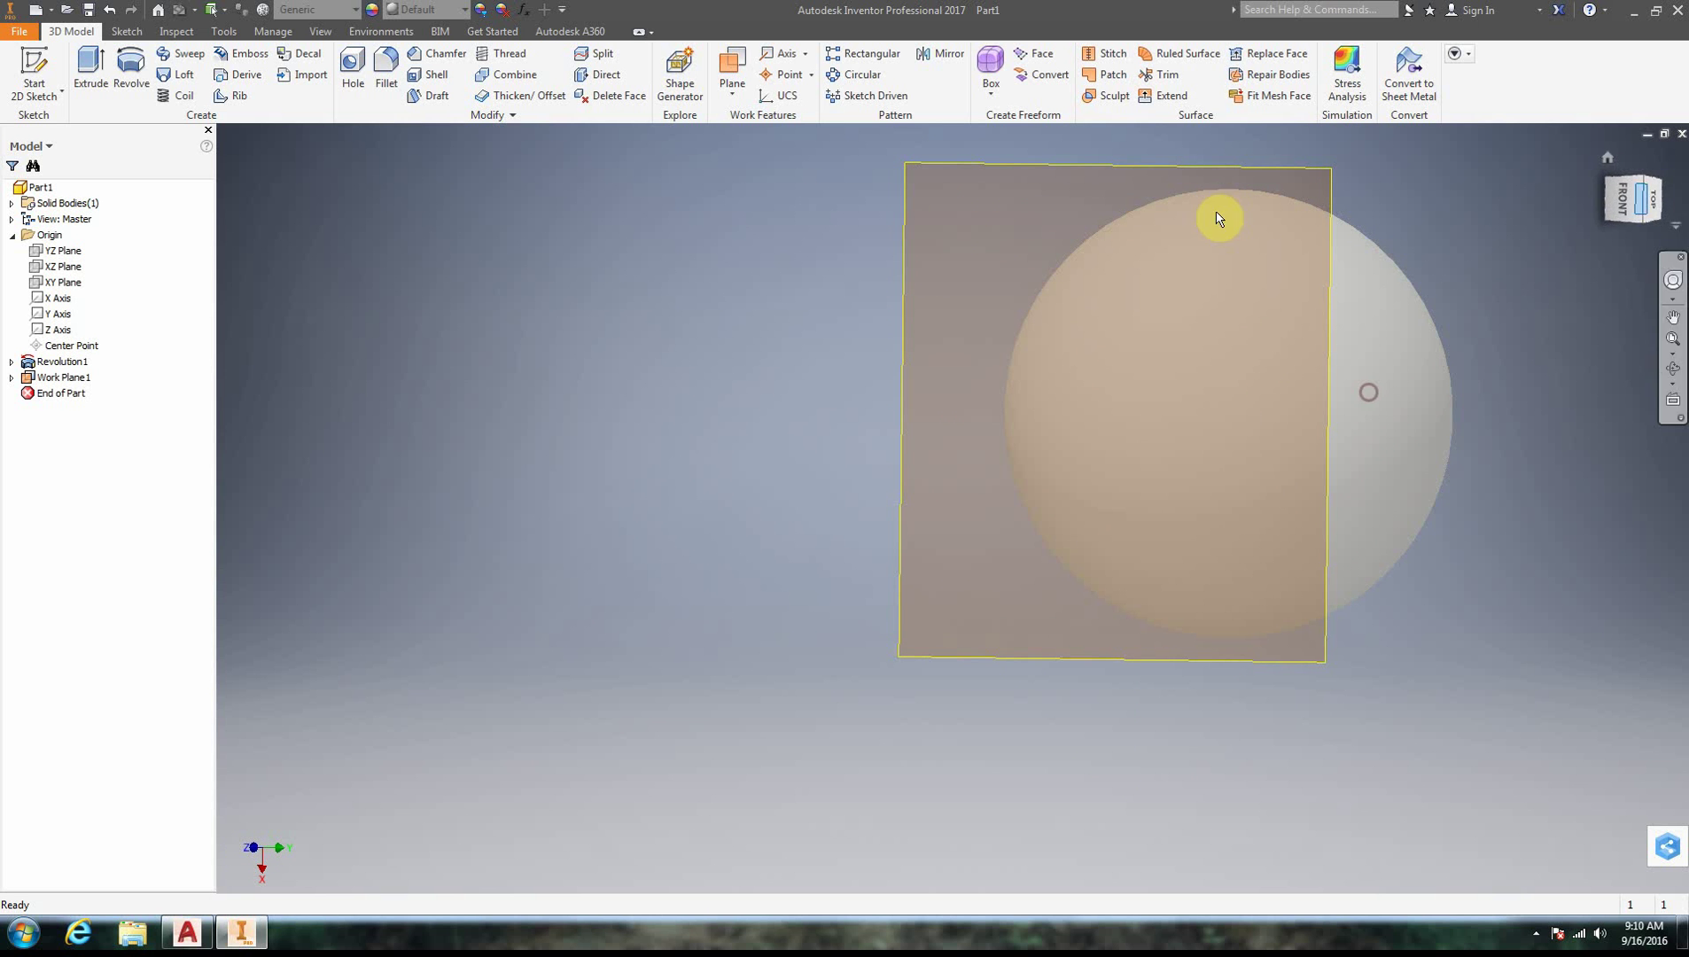
pyautogui.click(33, 71)
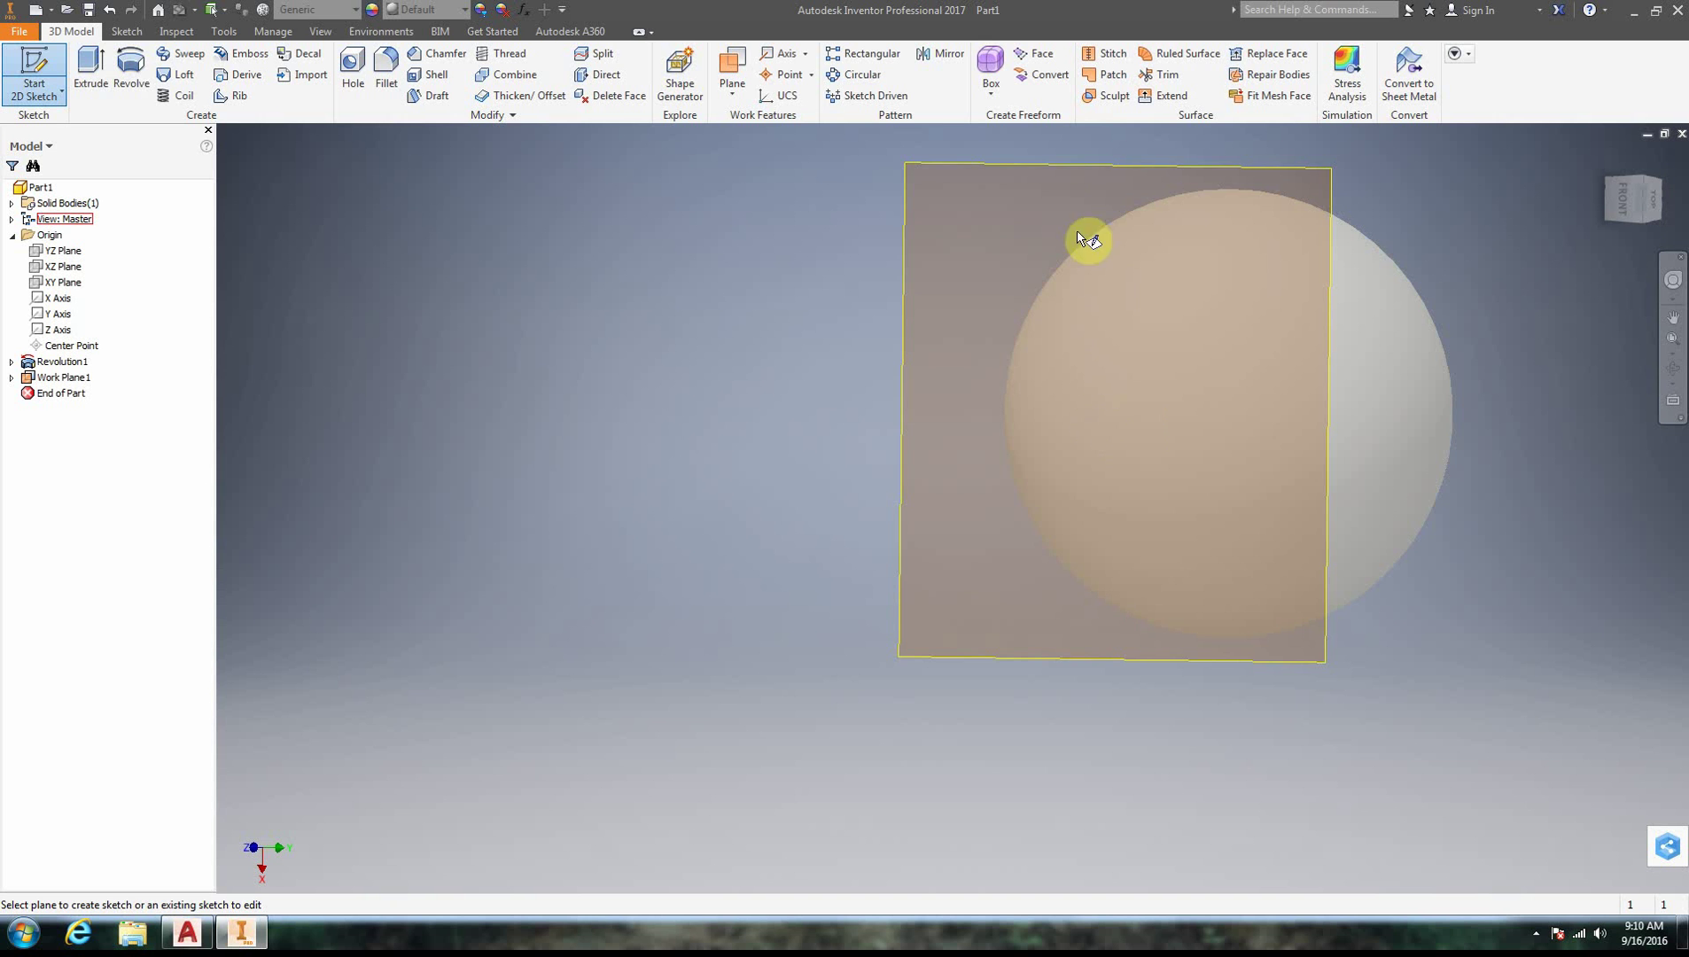
pyautogui.click(44, 67)
pyautogui.click(1101, 170)
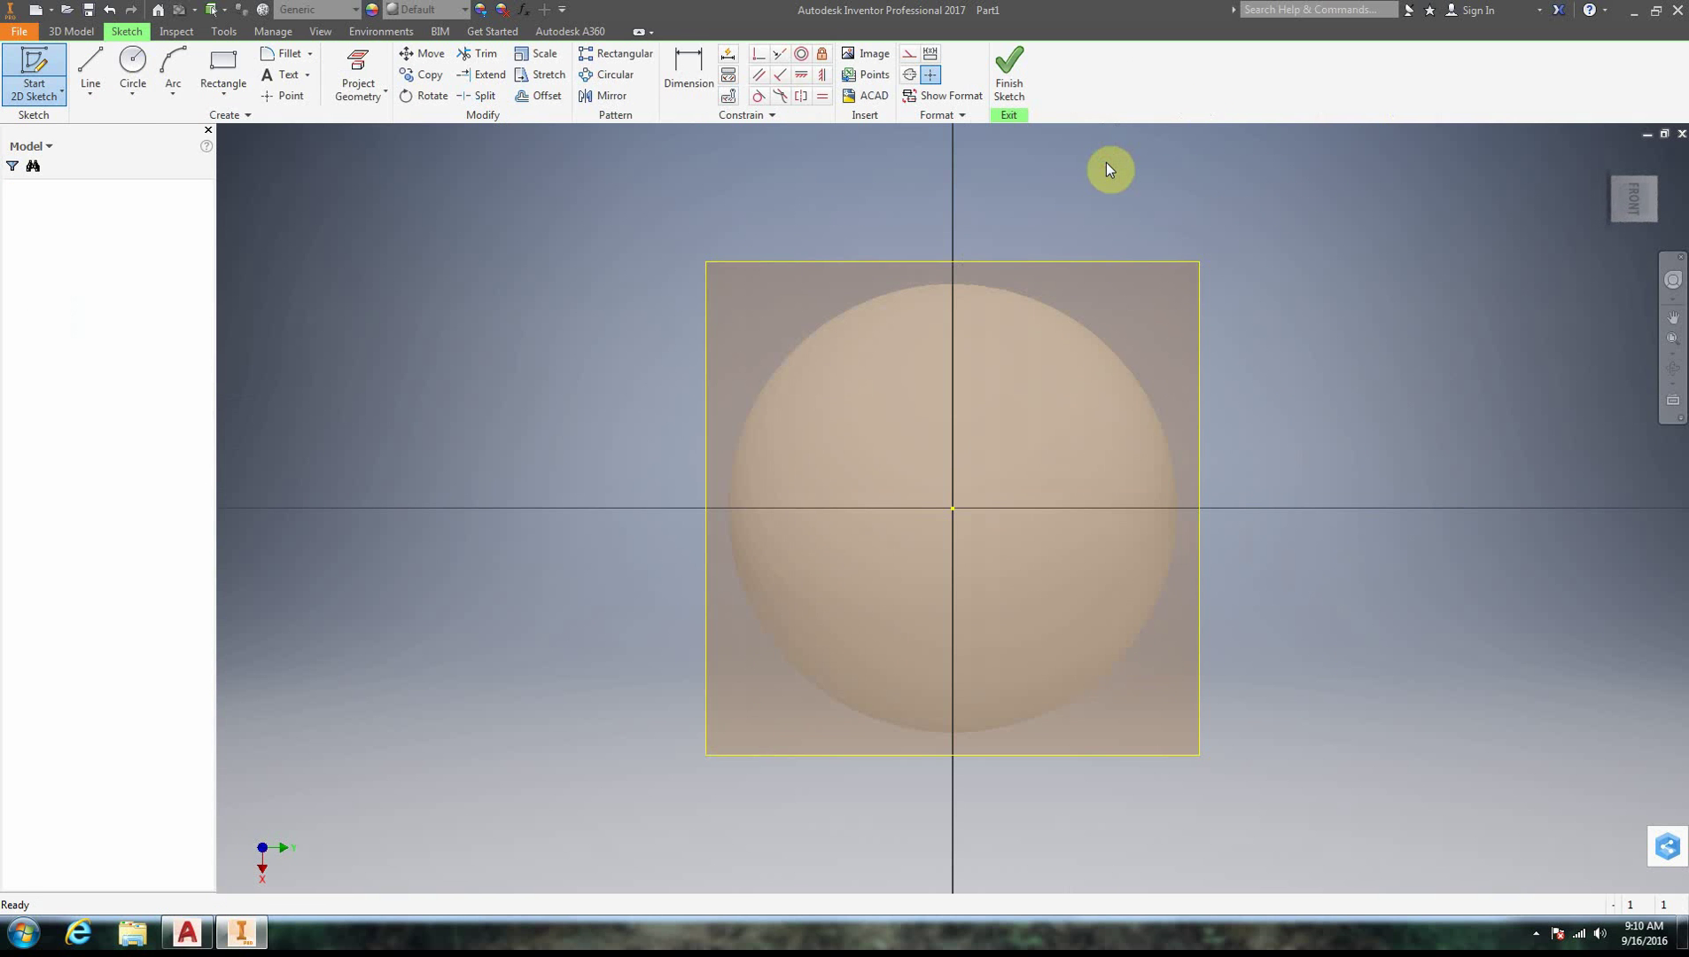
pyautogui.click(204, 98)
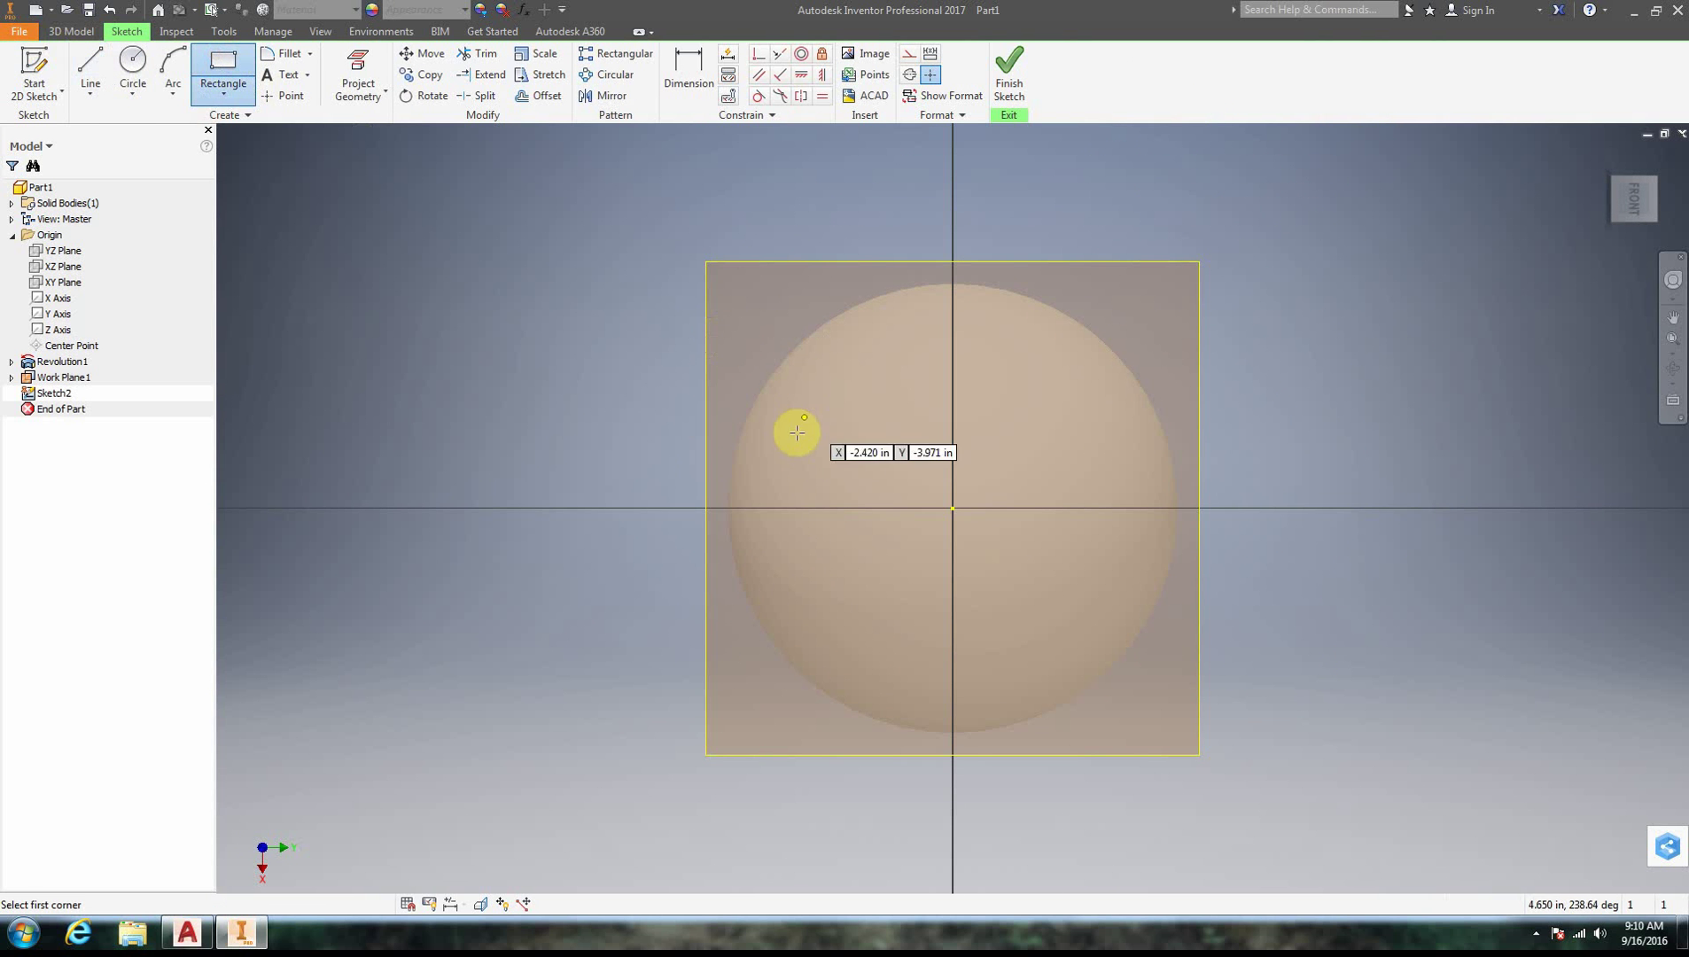
pyautogui.click(663, 689)
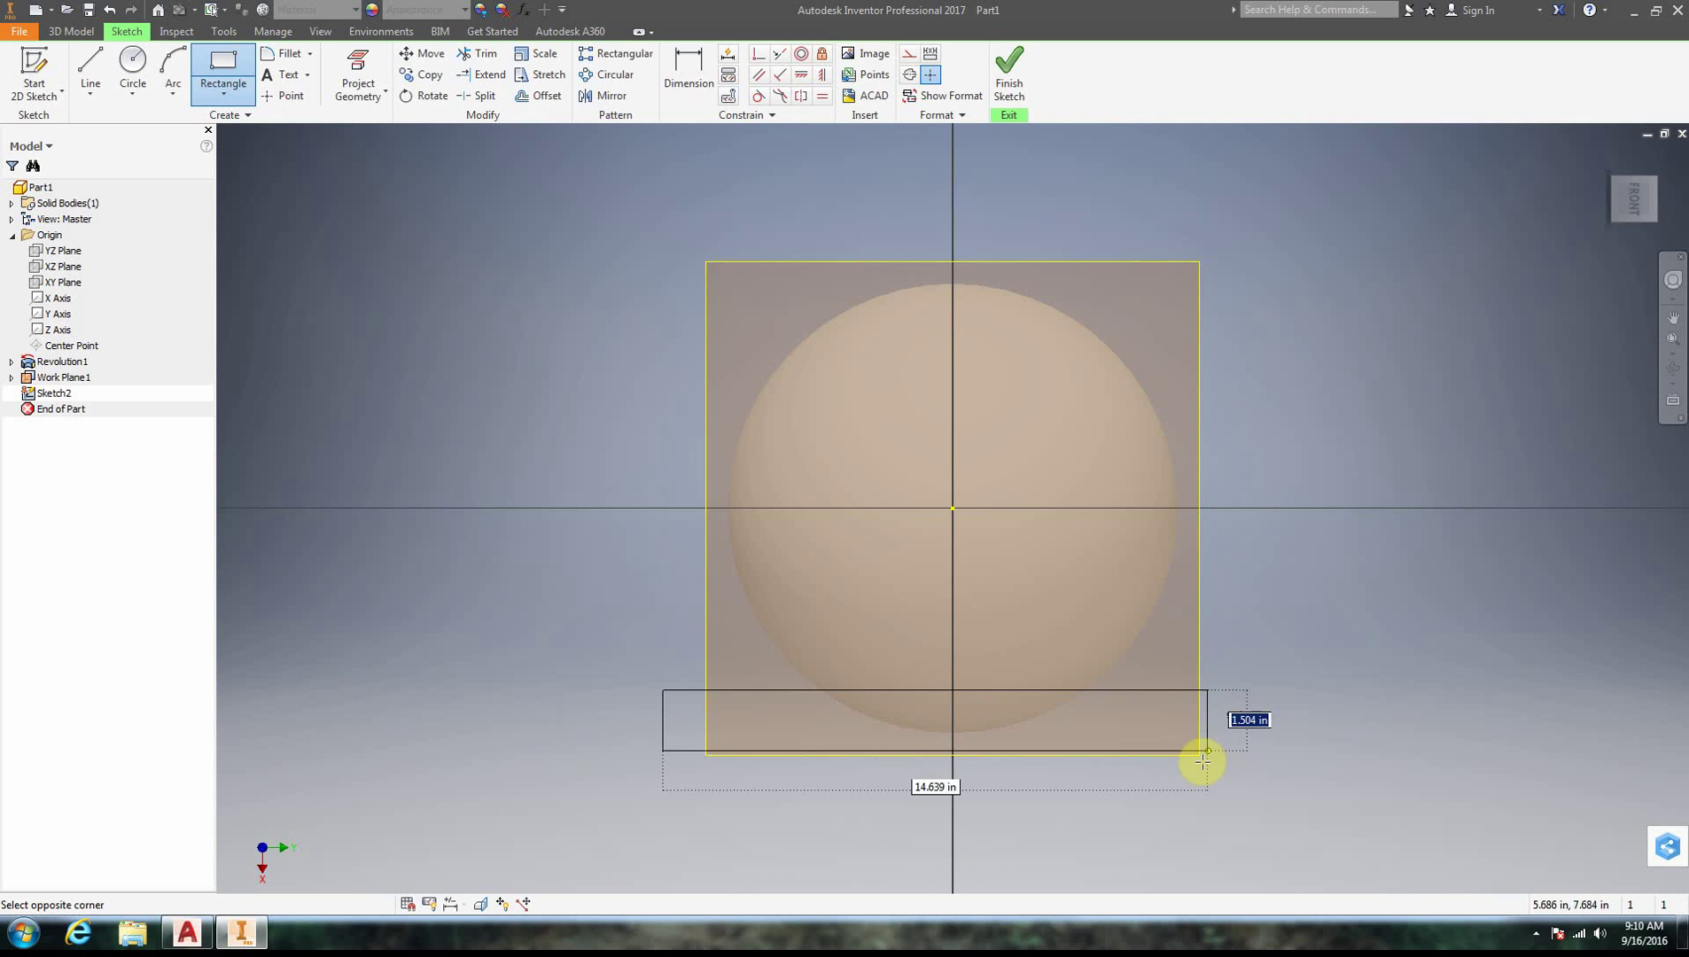
pyautogui.click(1260, 786)
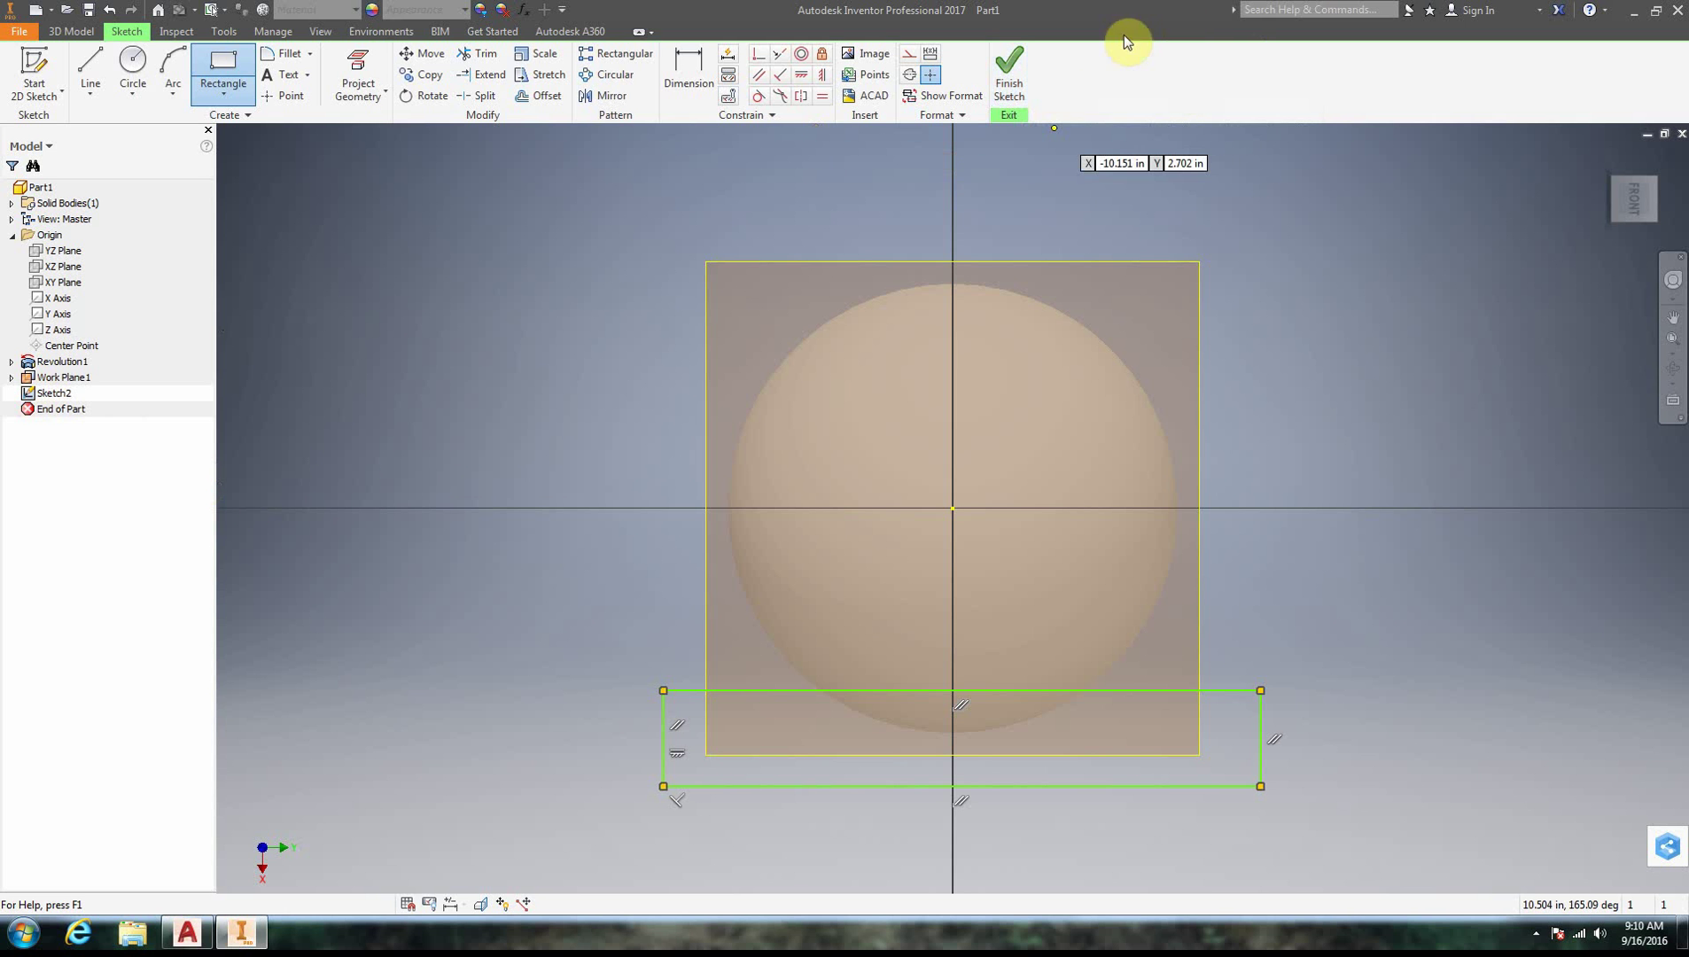
pyautogui.click(1004, 63)
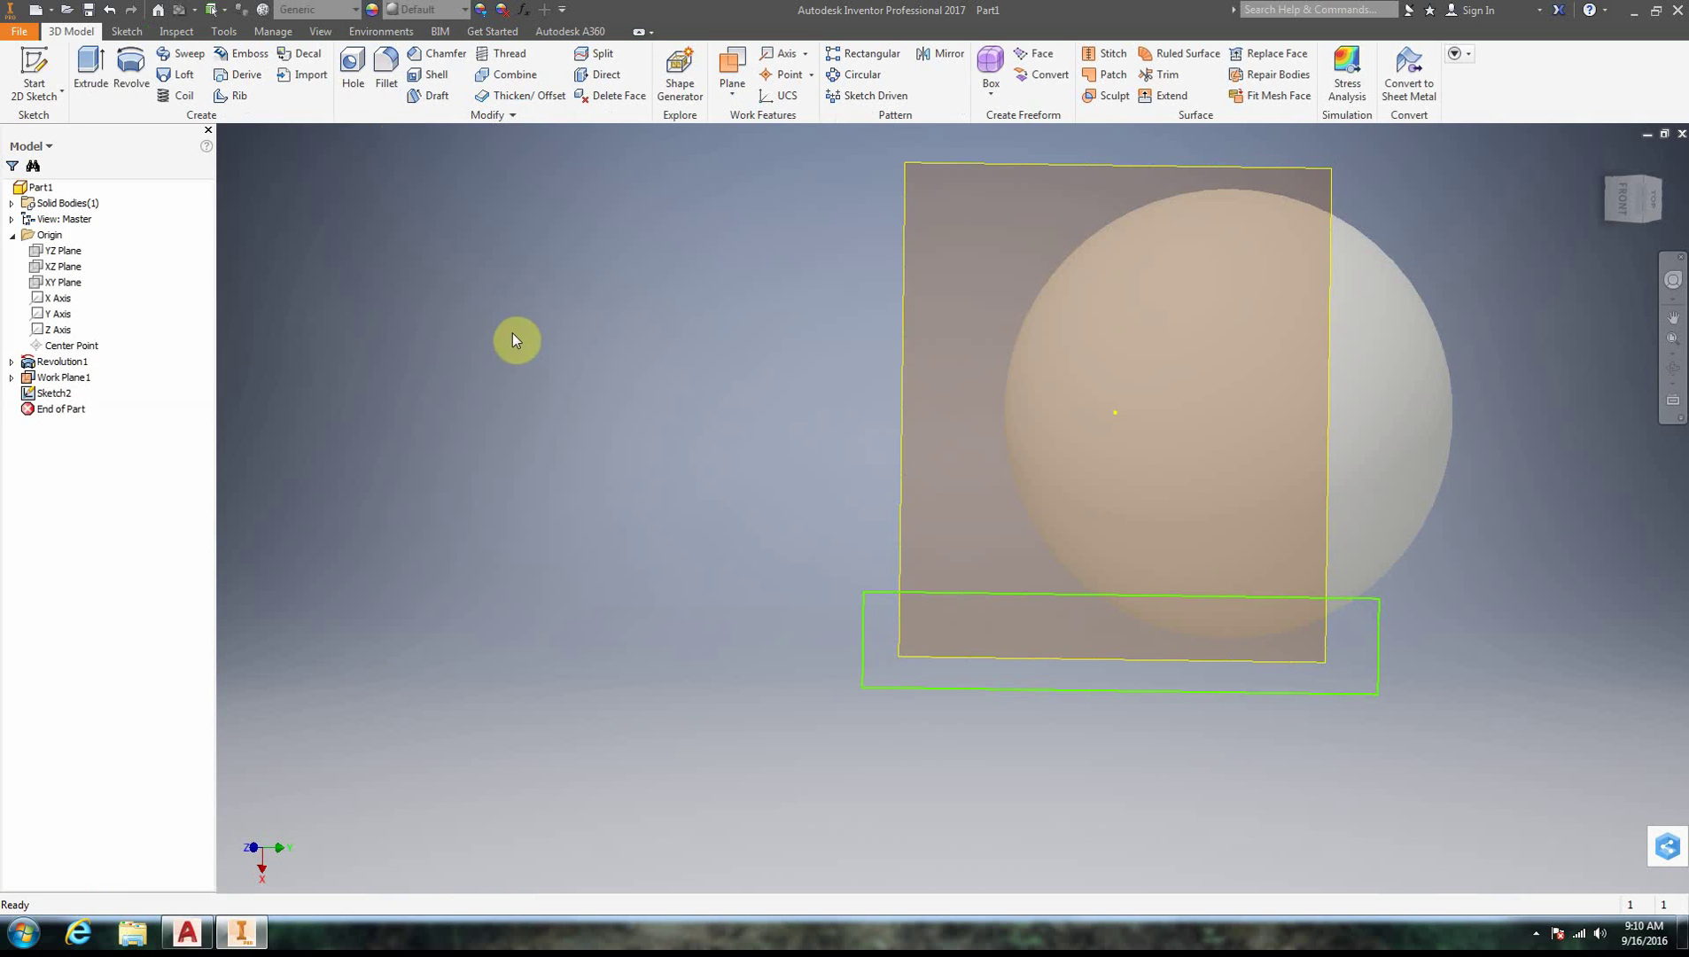
# Set up an Extrude of the rectangle through the sphere with a distance of 12 in and Direction 2
pyautogui.click(84, 68)
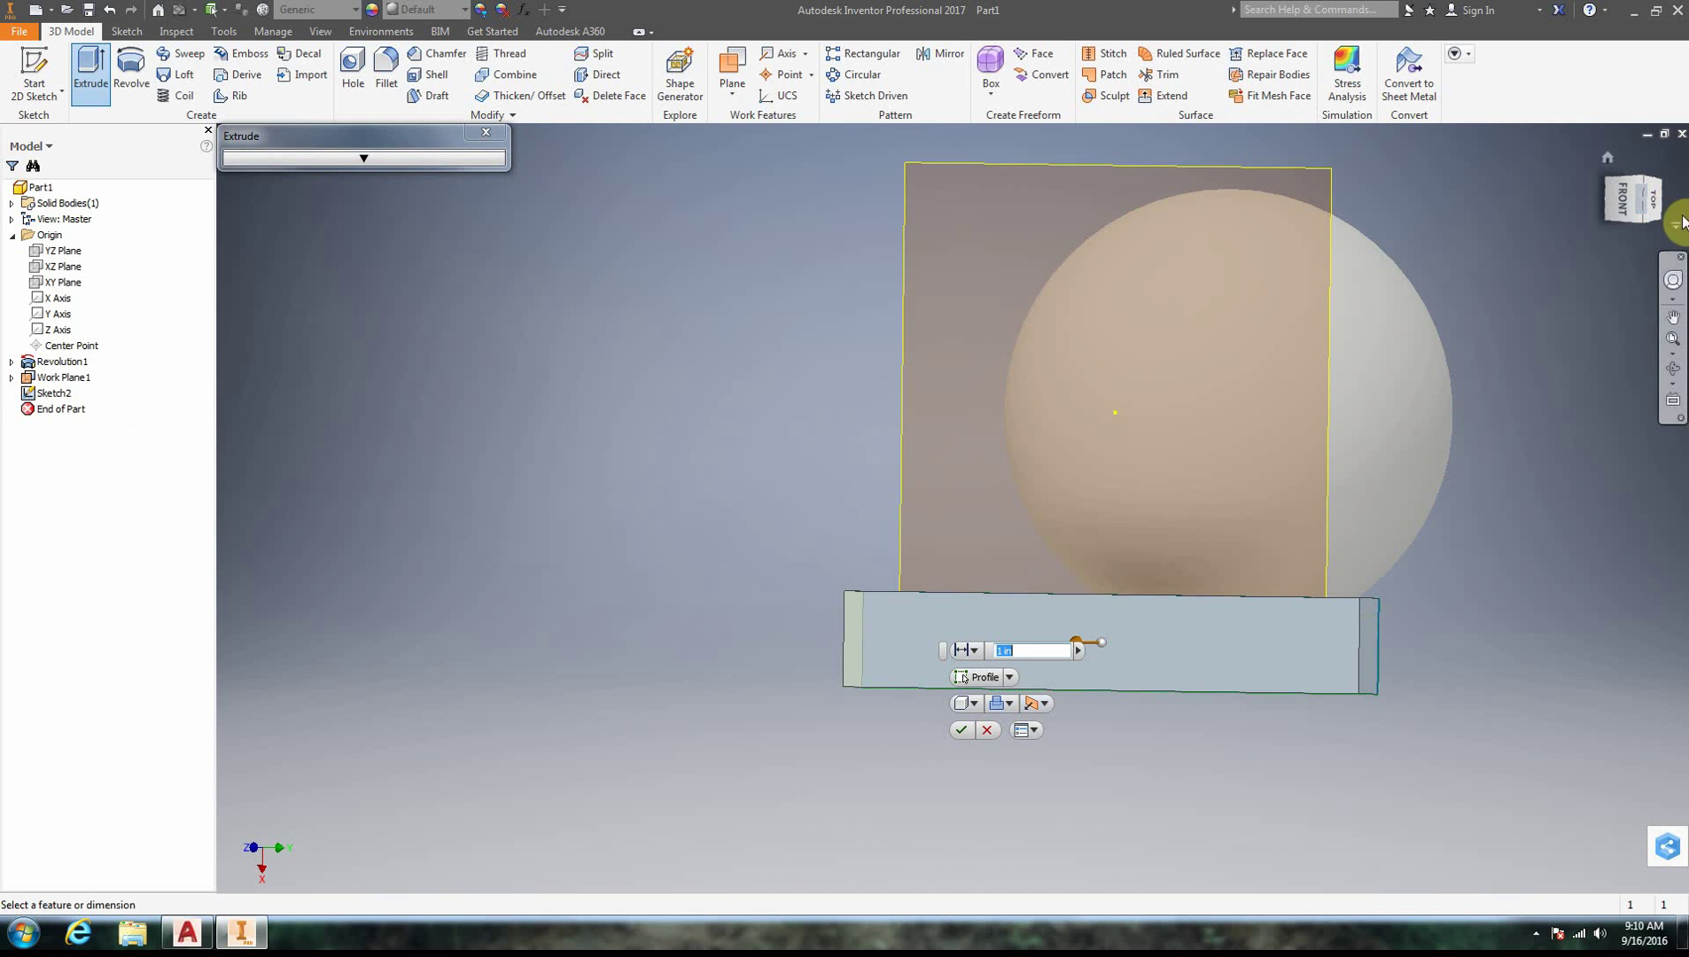
pyautogui.moveTo(1578, 233)
pyautogui.keyDown('shift'); pyautogui.mouseDown(button='middle')
pyautogui.moveTo(1507, 275)
pyautogui.moveTo(1467, 262)
pyautogui.moveTo(1454, 221)
pyautogui.moveTo(1382, 226)
pyautogui.mouseUp(button='middle'); pyautogui.keyUp('shift')
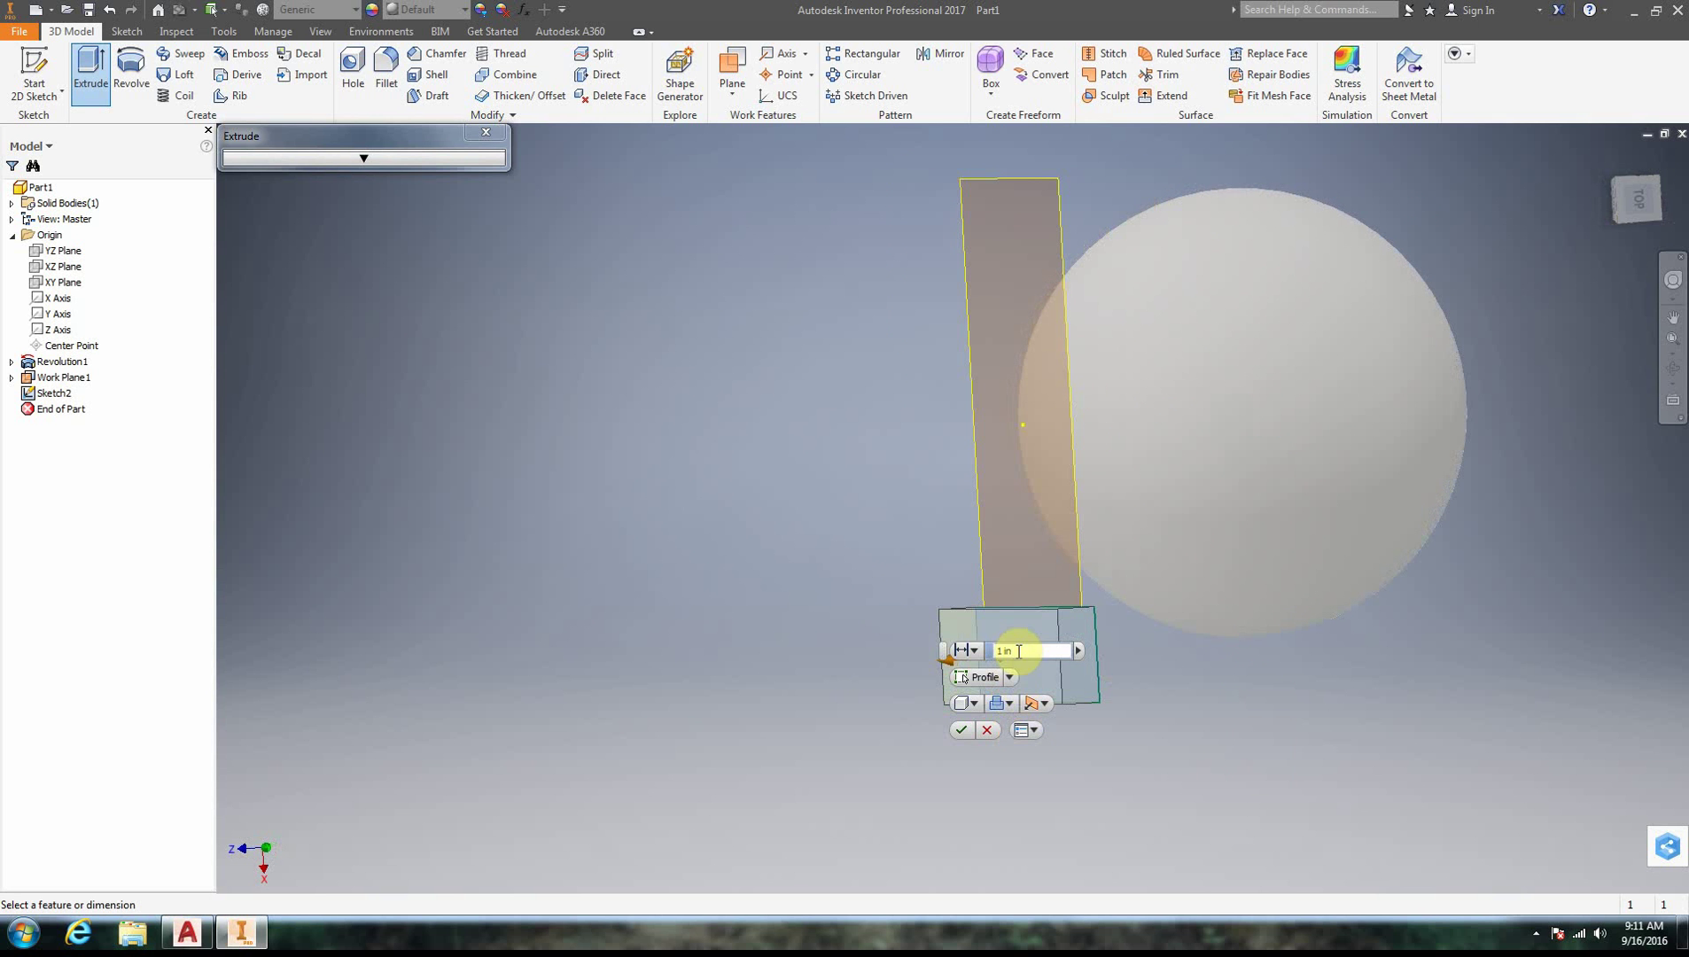
pyautogui.moveTo(1002, 650); pyautogui.dragTo(986, 654)
pyautogui.click(1031, 704)
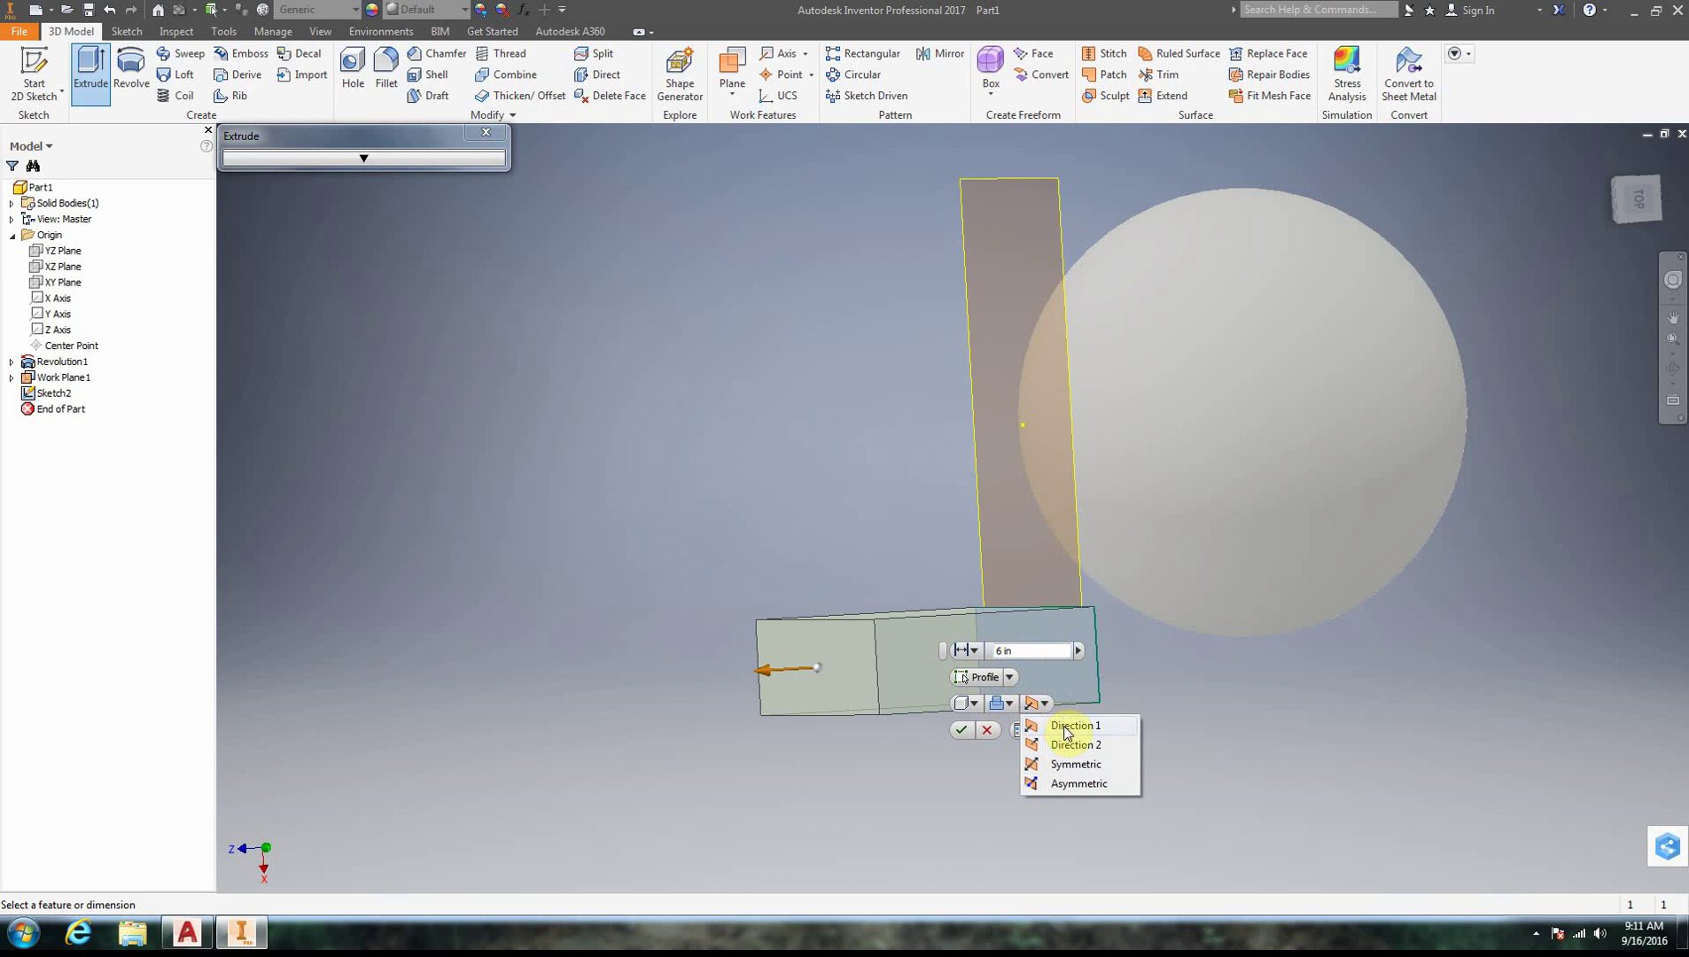
pyautogui.click(1005, 653)
pyautogui.write('12')
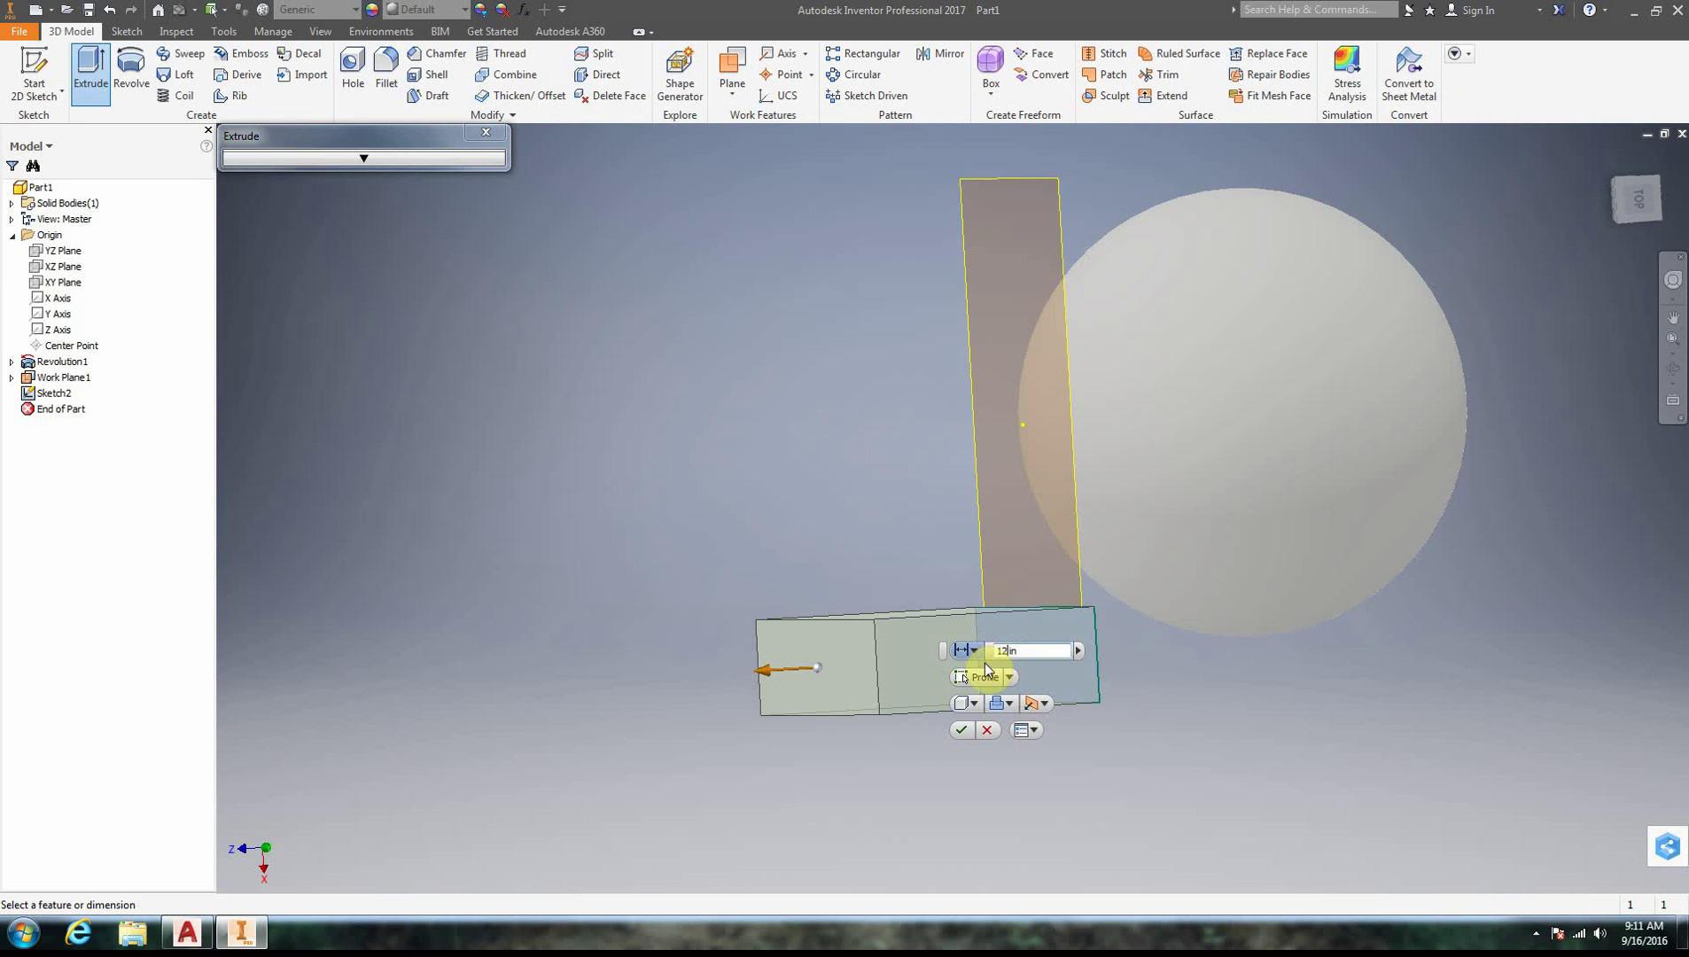
pyautogui.click(1035, 705)
pyautogui.click(1065, 745)
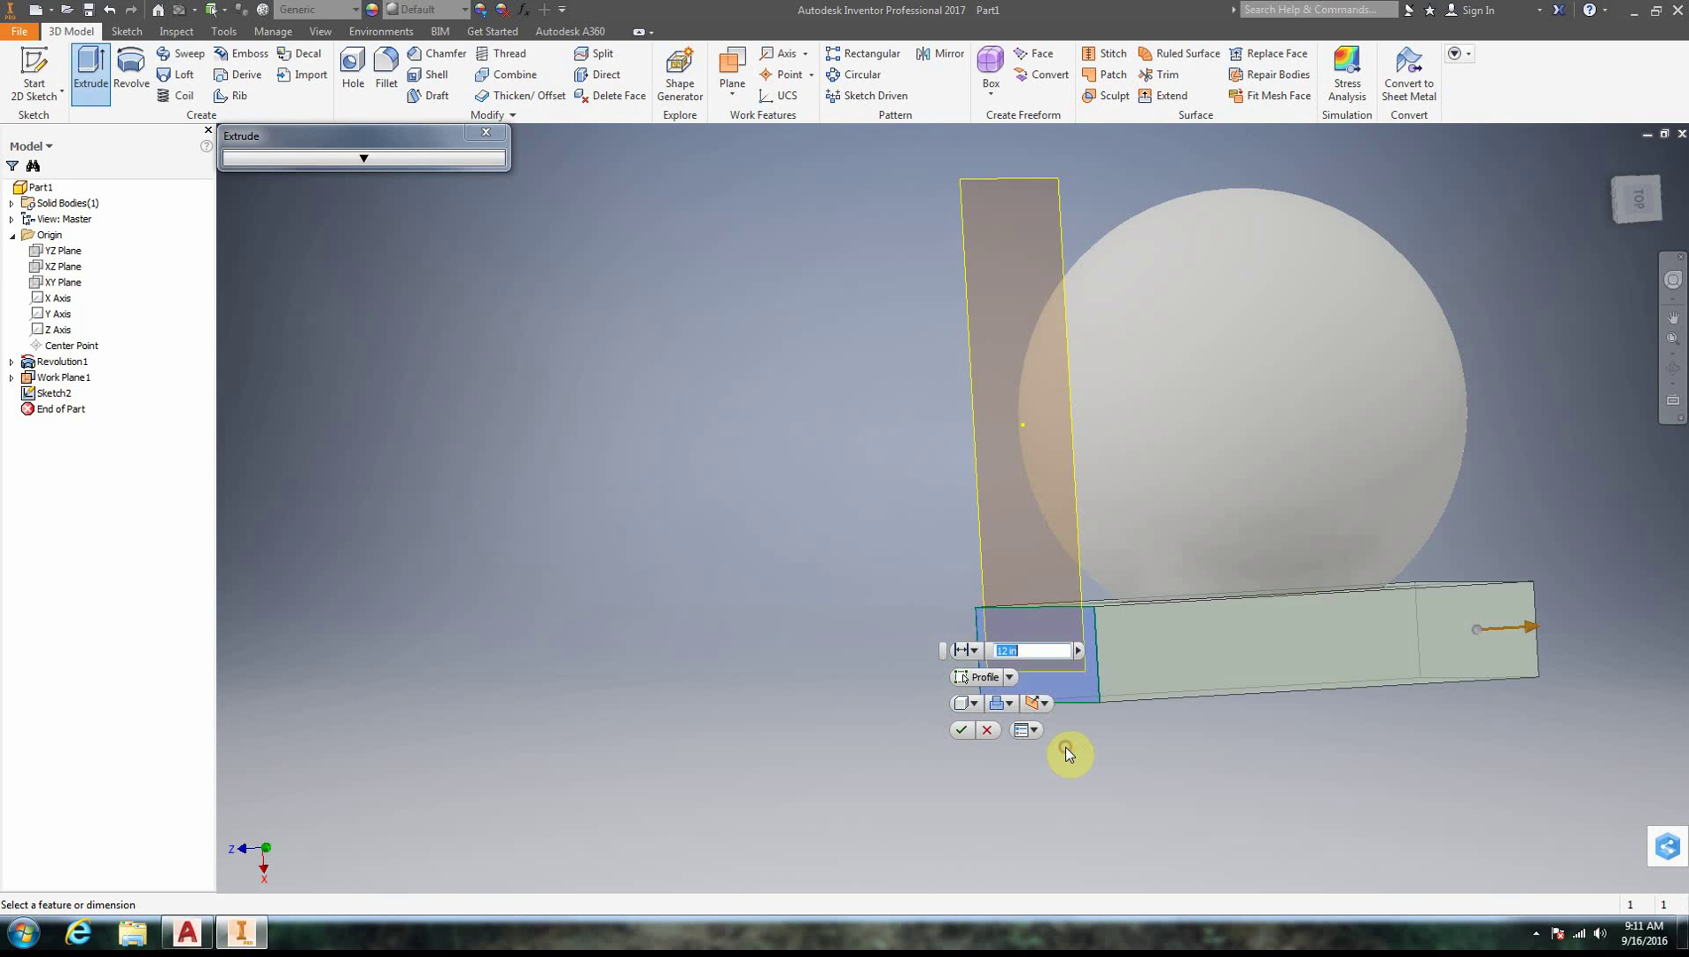
# Switch the rectangle's extrusion to the Cut operation and apply it to remove the sphere's lower cap
pyautogui.click(1010, 703)
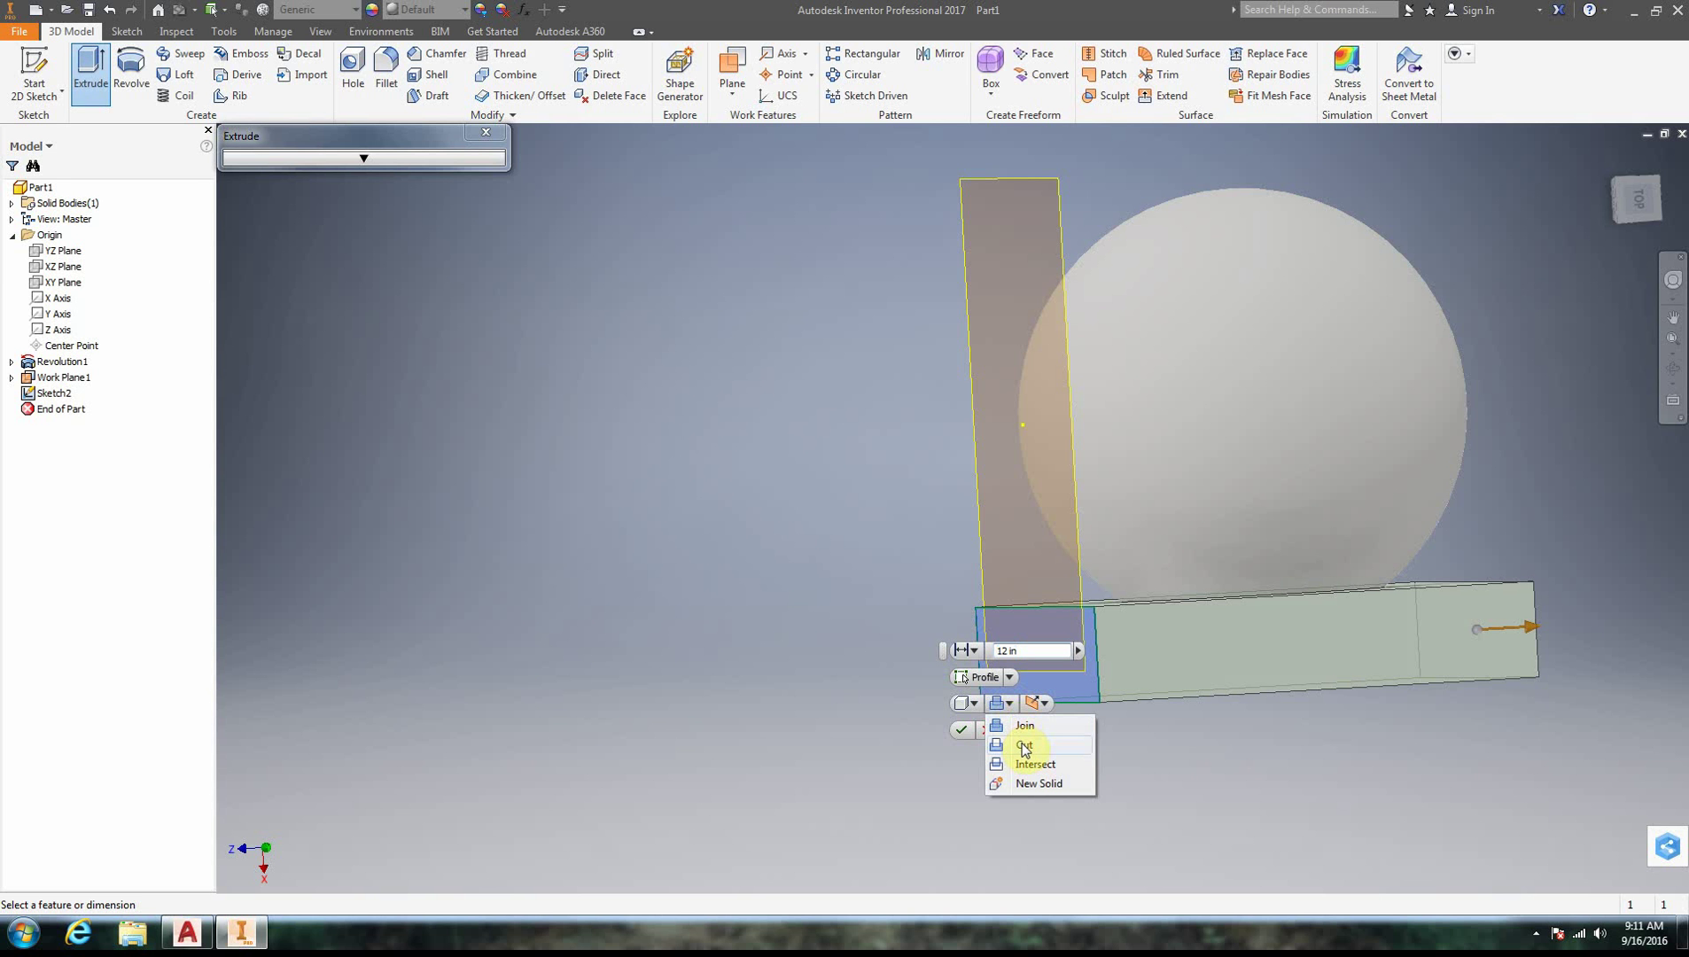
pyautogui.click(365, 160)
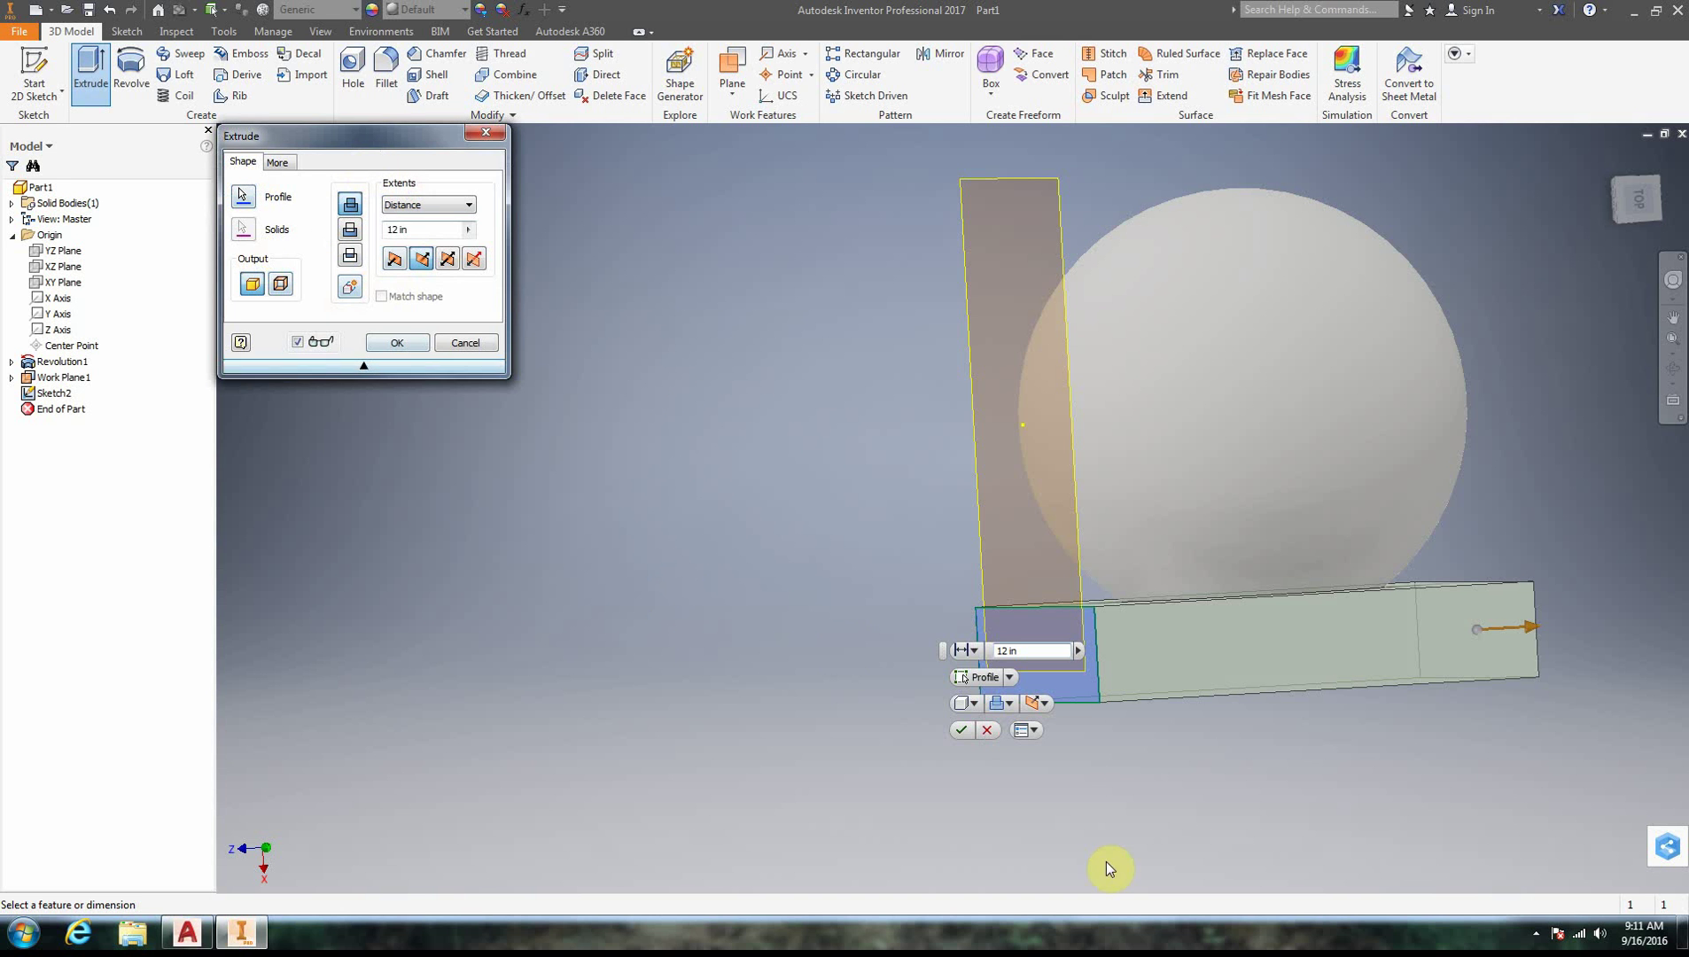
pyautogui.click(413, 227)
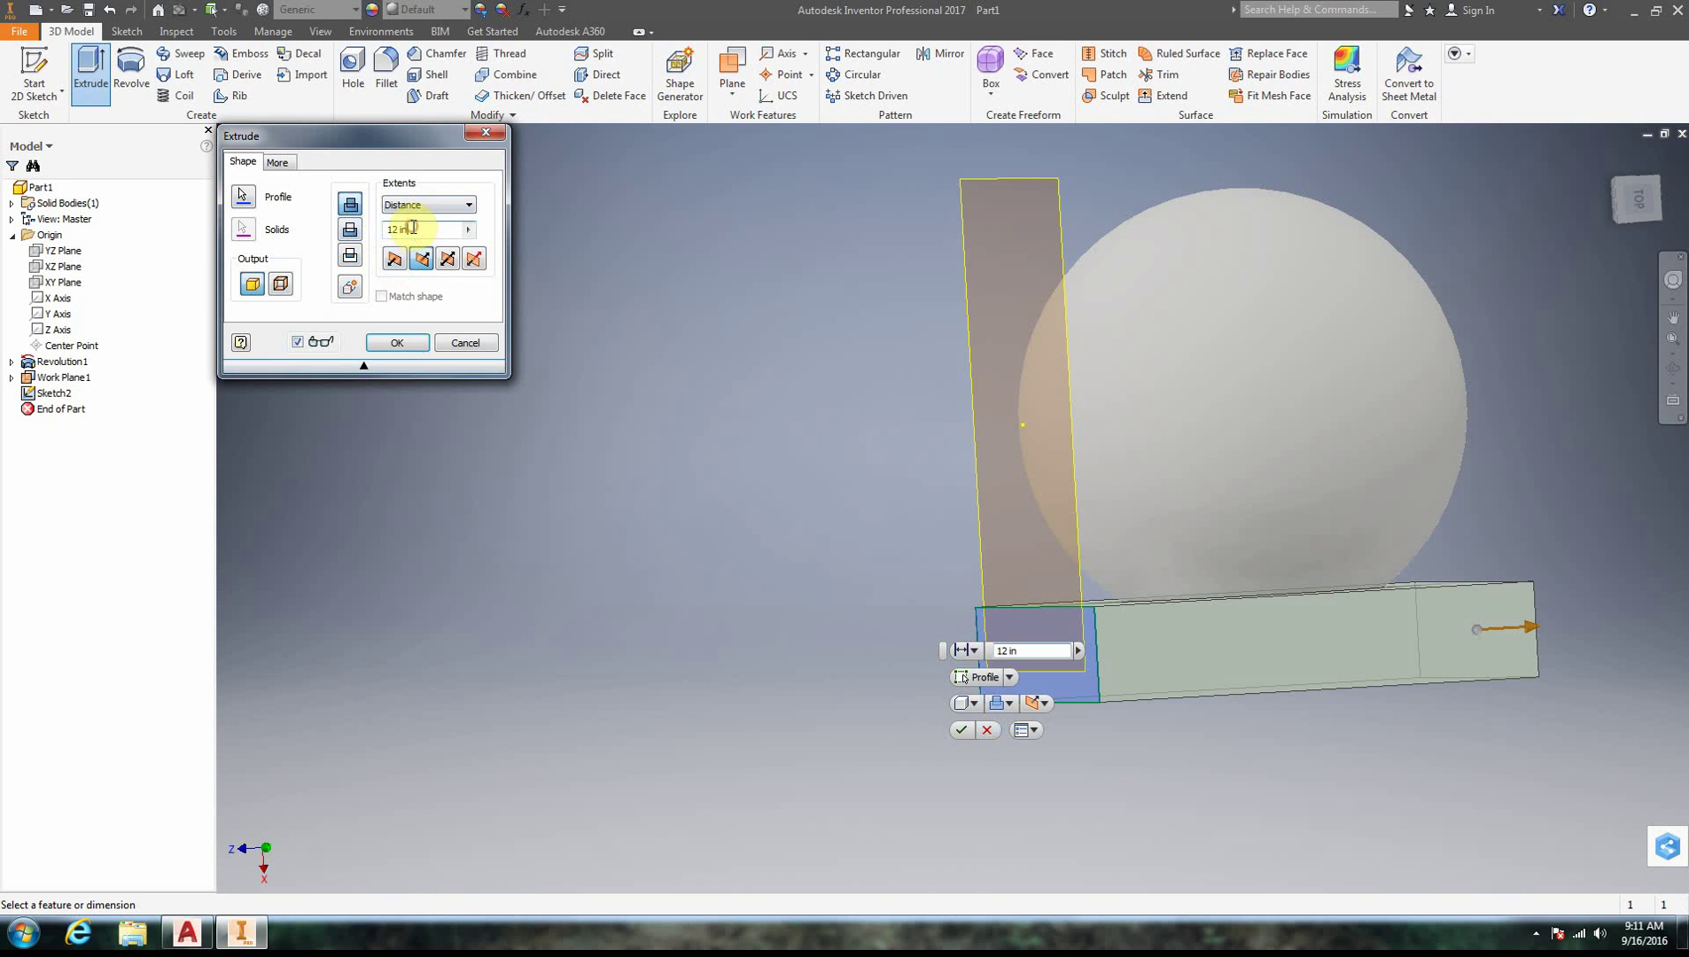
pyautogui.click(351, 232)
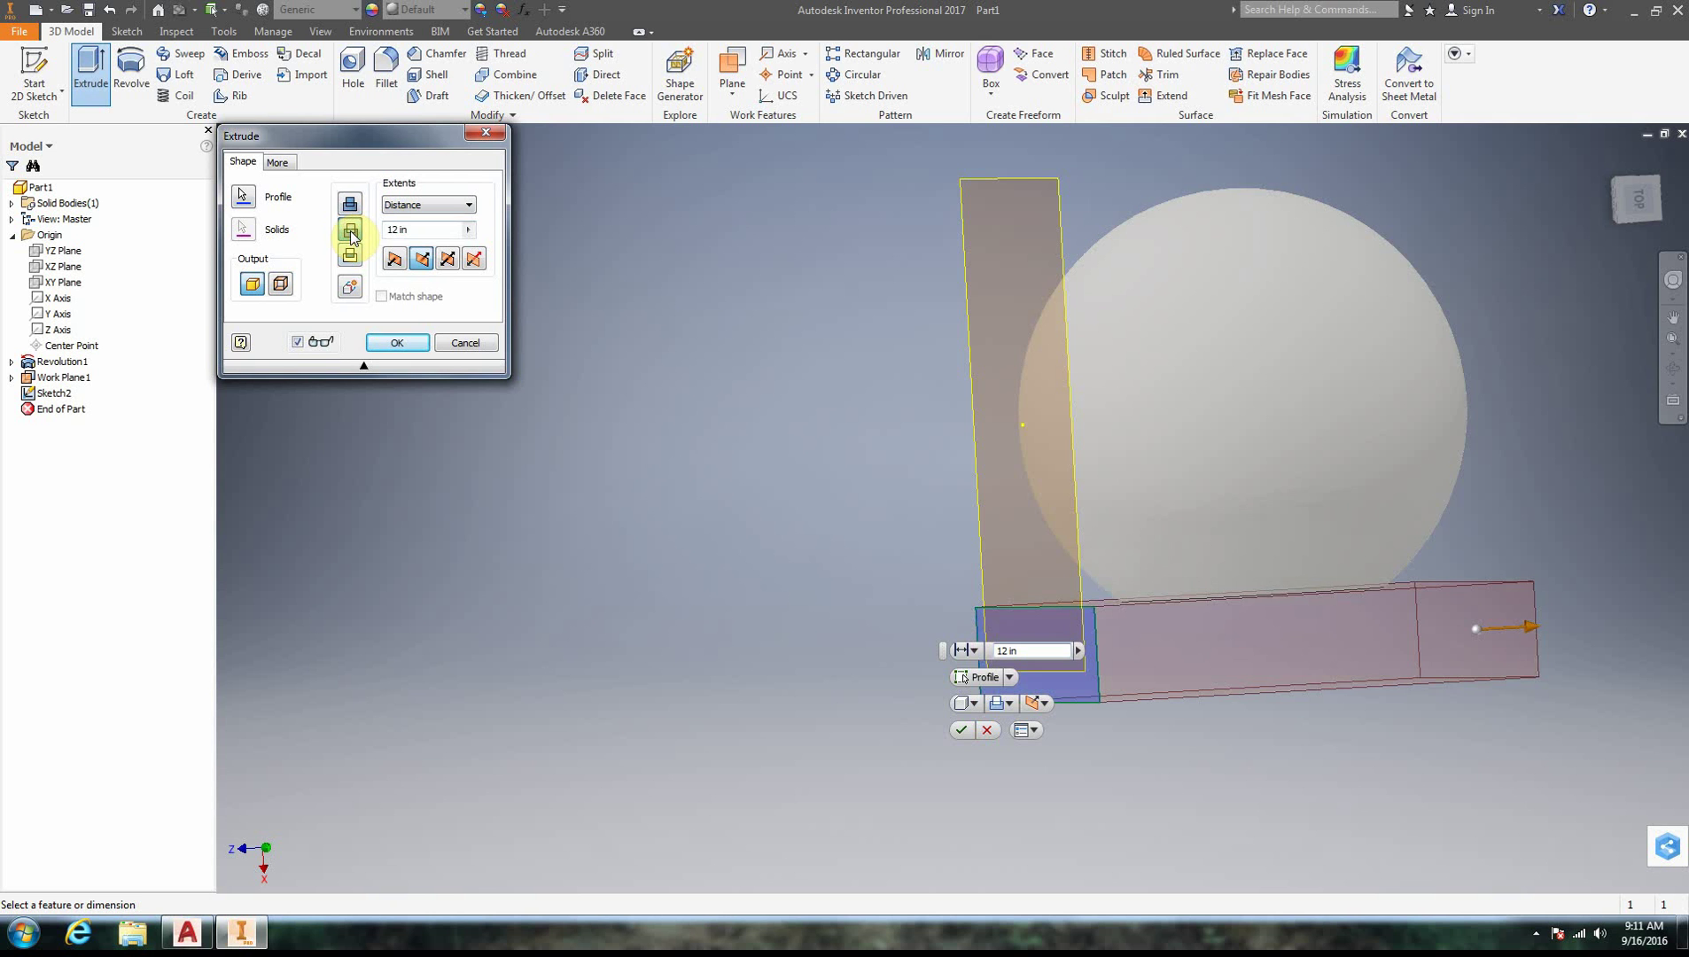
pyautogui.click(398, 343)
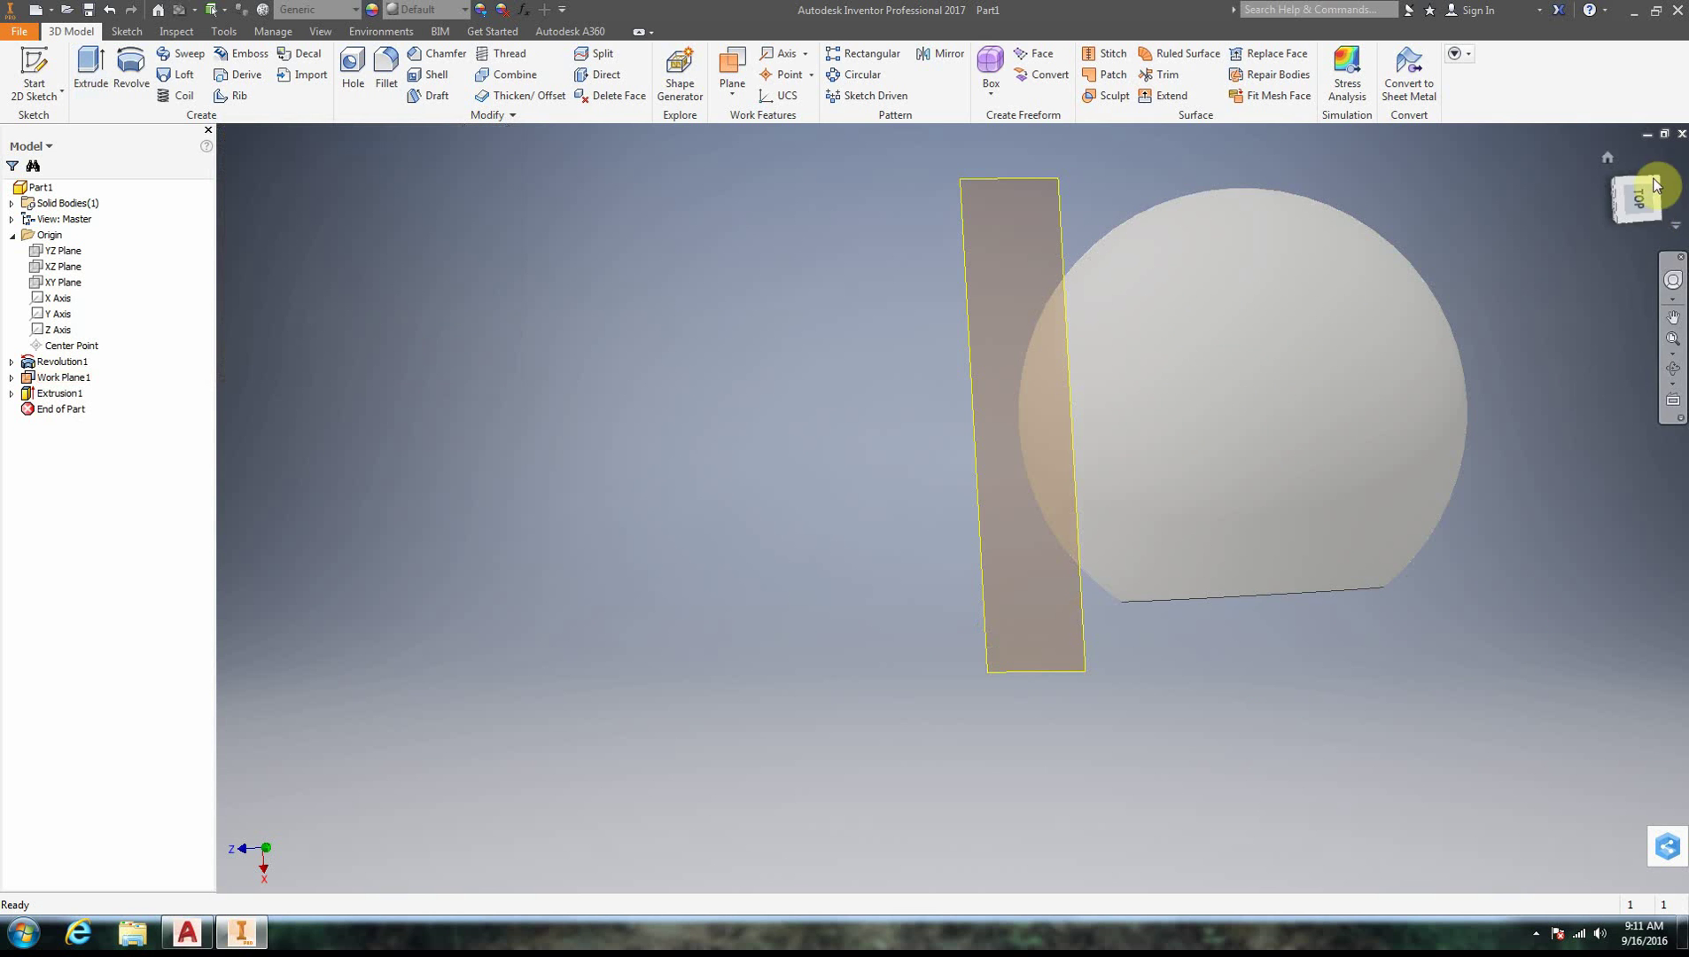
# Start a sketch on the tangent work plane and draw a circle about 4.3 in in diameter centred on the origin
pyautogui.moveTo(1617, 183)
pyautogui.mouseDown()
pyautogui.moveTo(1609, 135)
pyautogui.moveTo(1608, 173)
pyautogui.moveTo(1569, 185)
pyautogui.moveTo(1647, 182)
pyautogui.moveTo(1624, 182)
pyautogui.moveTo(1602, 131)
pyautogui.moveTo(1650, 212)
pyautogui.mouseUp()
pyautogui.click(373, 366)
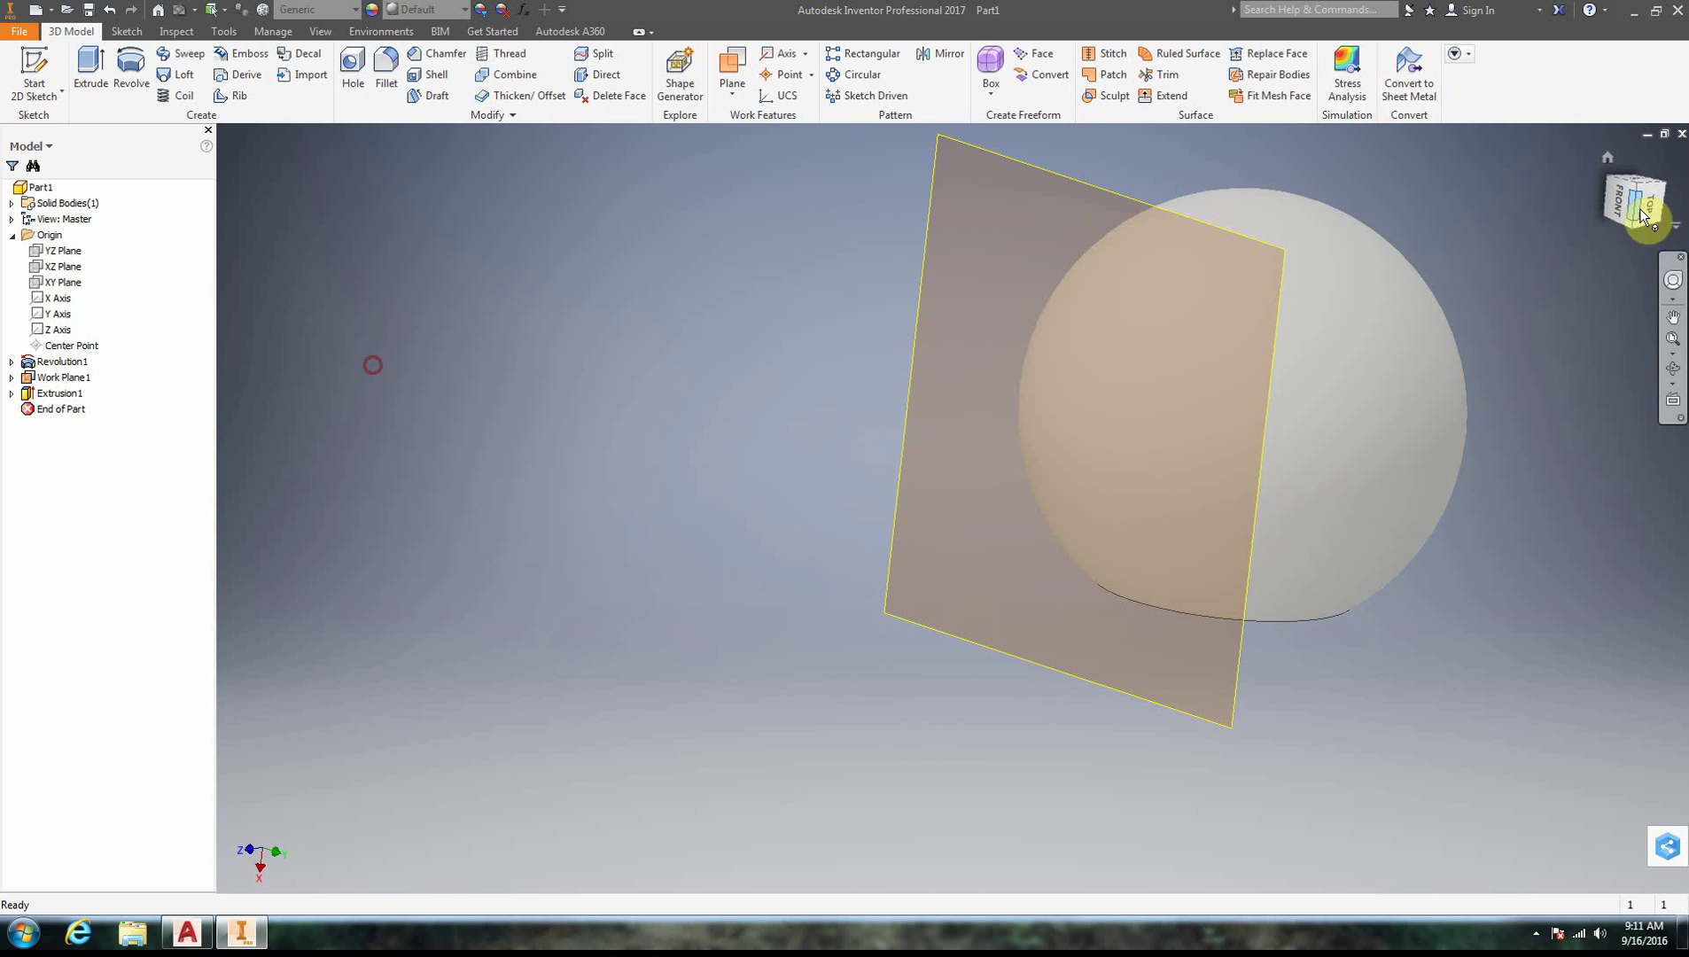
pyautogui.click(39, 65)
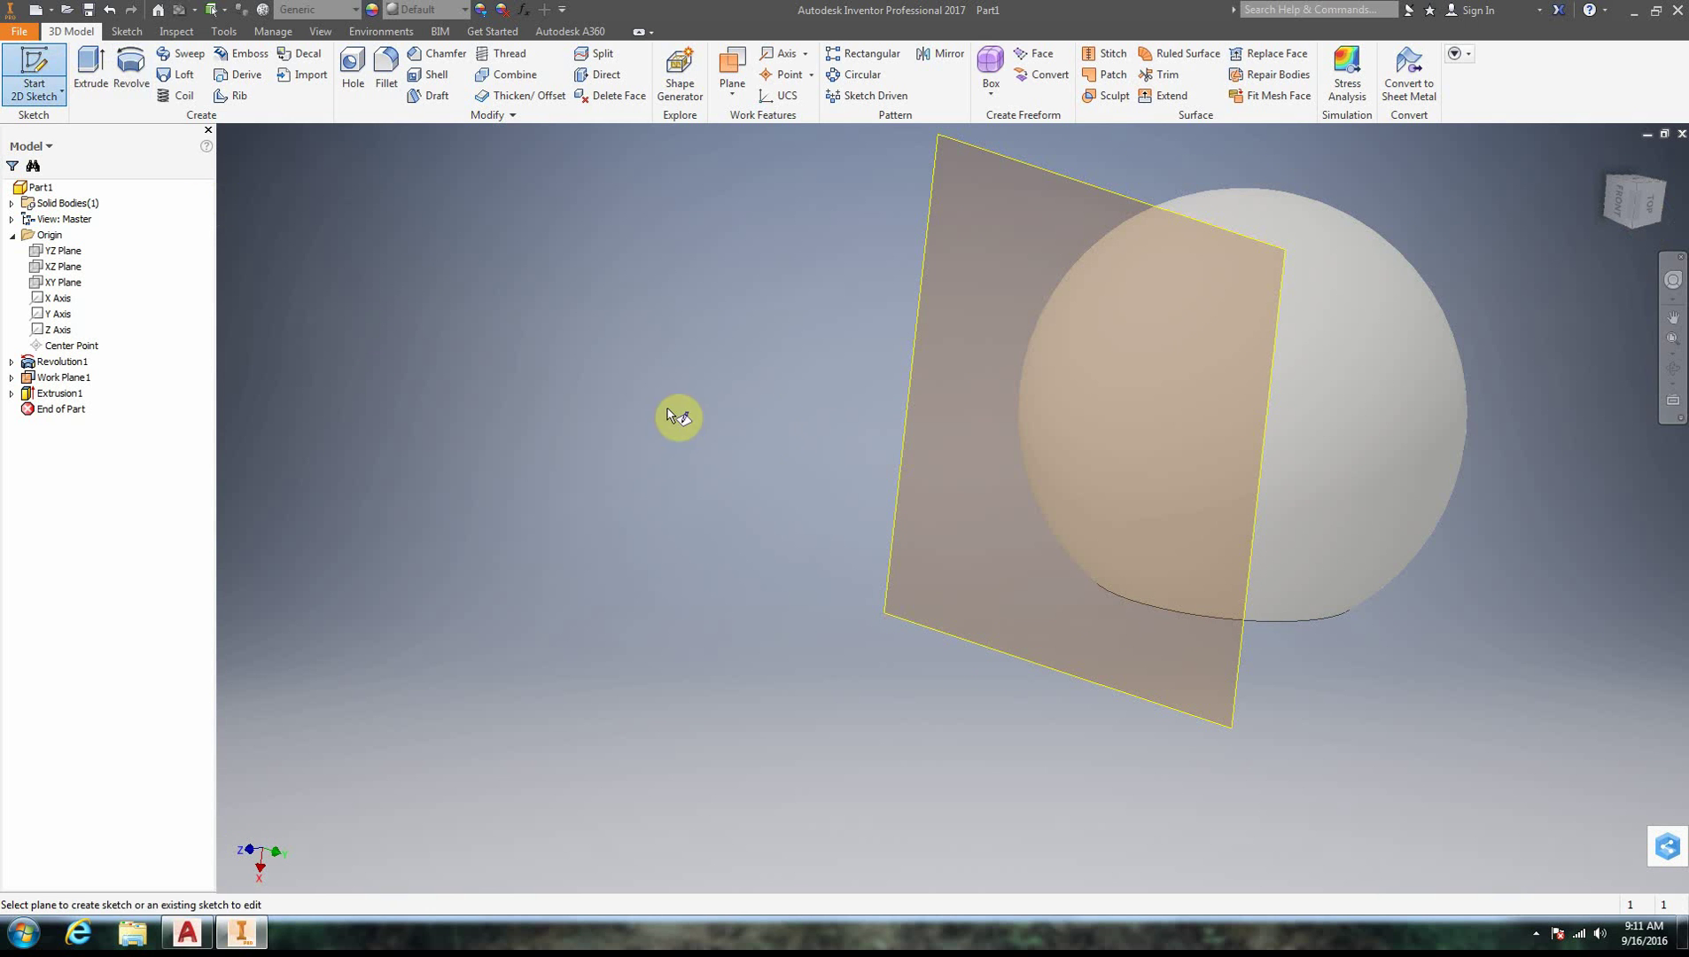
pyautogui.click(1099, 189)
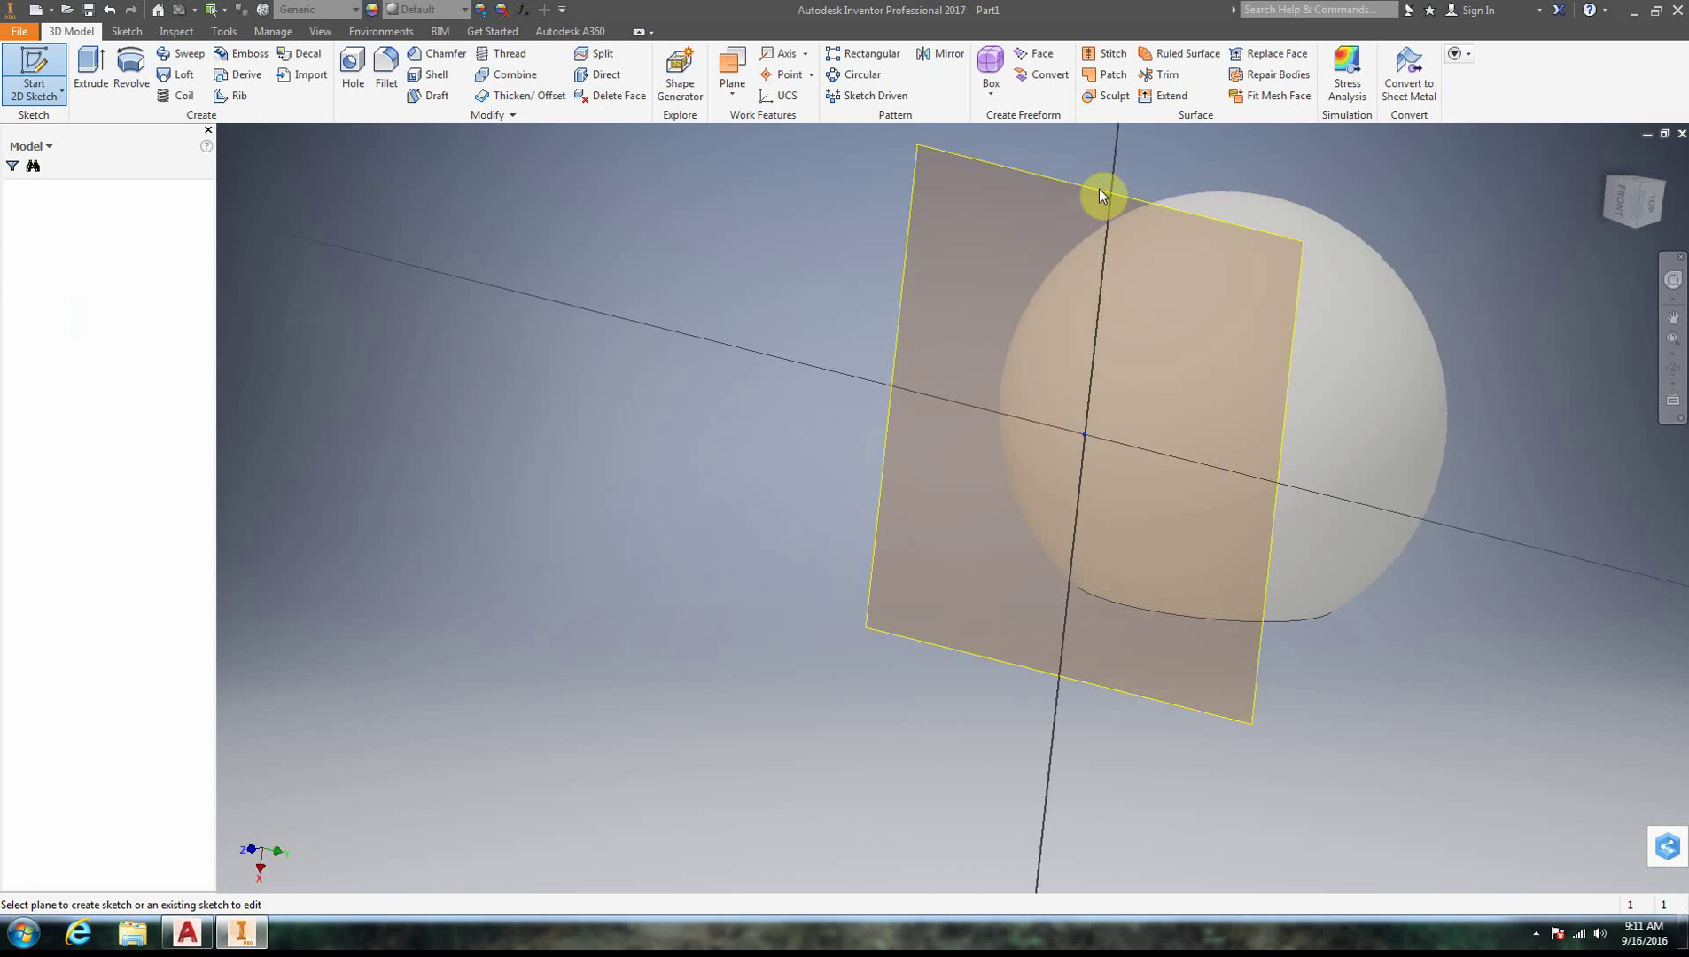
pyautogui.click(132, 68)
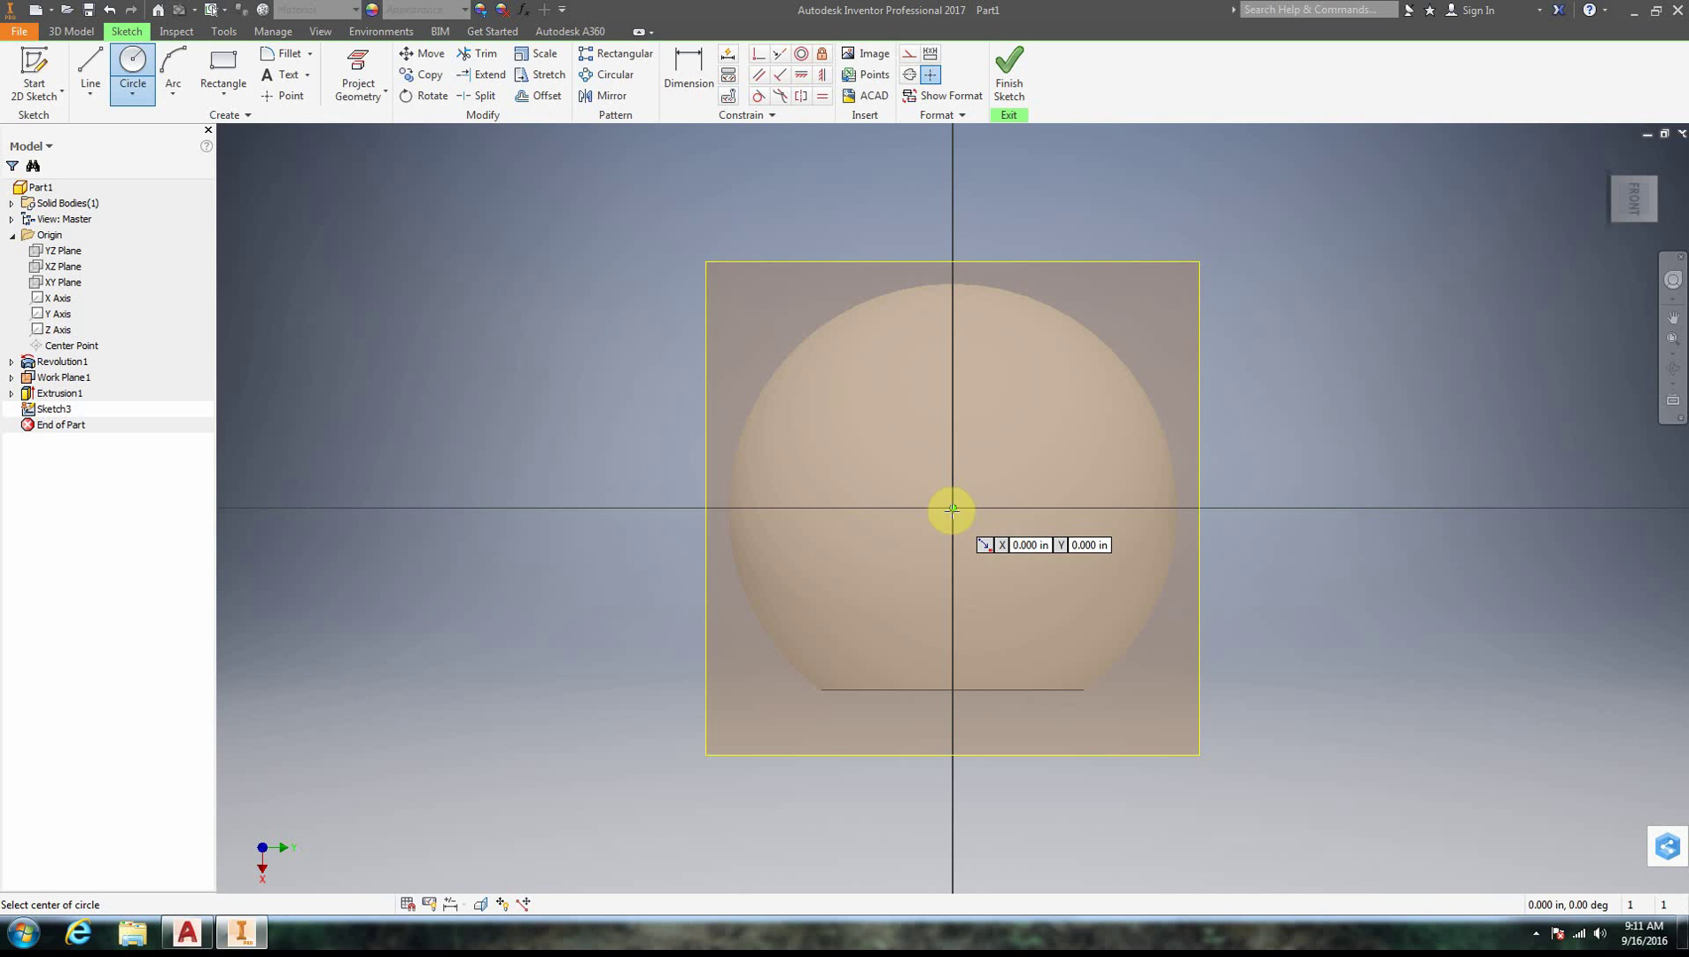
pyautogui.click(952, 508)
pyautogui.click(1032, 489)
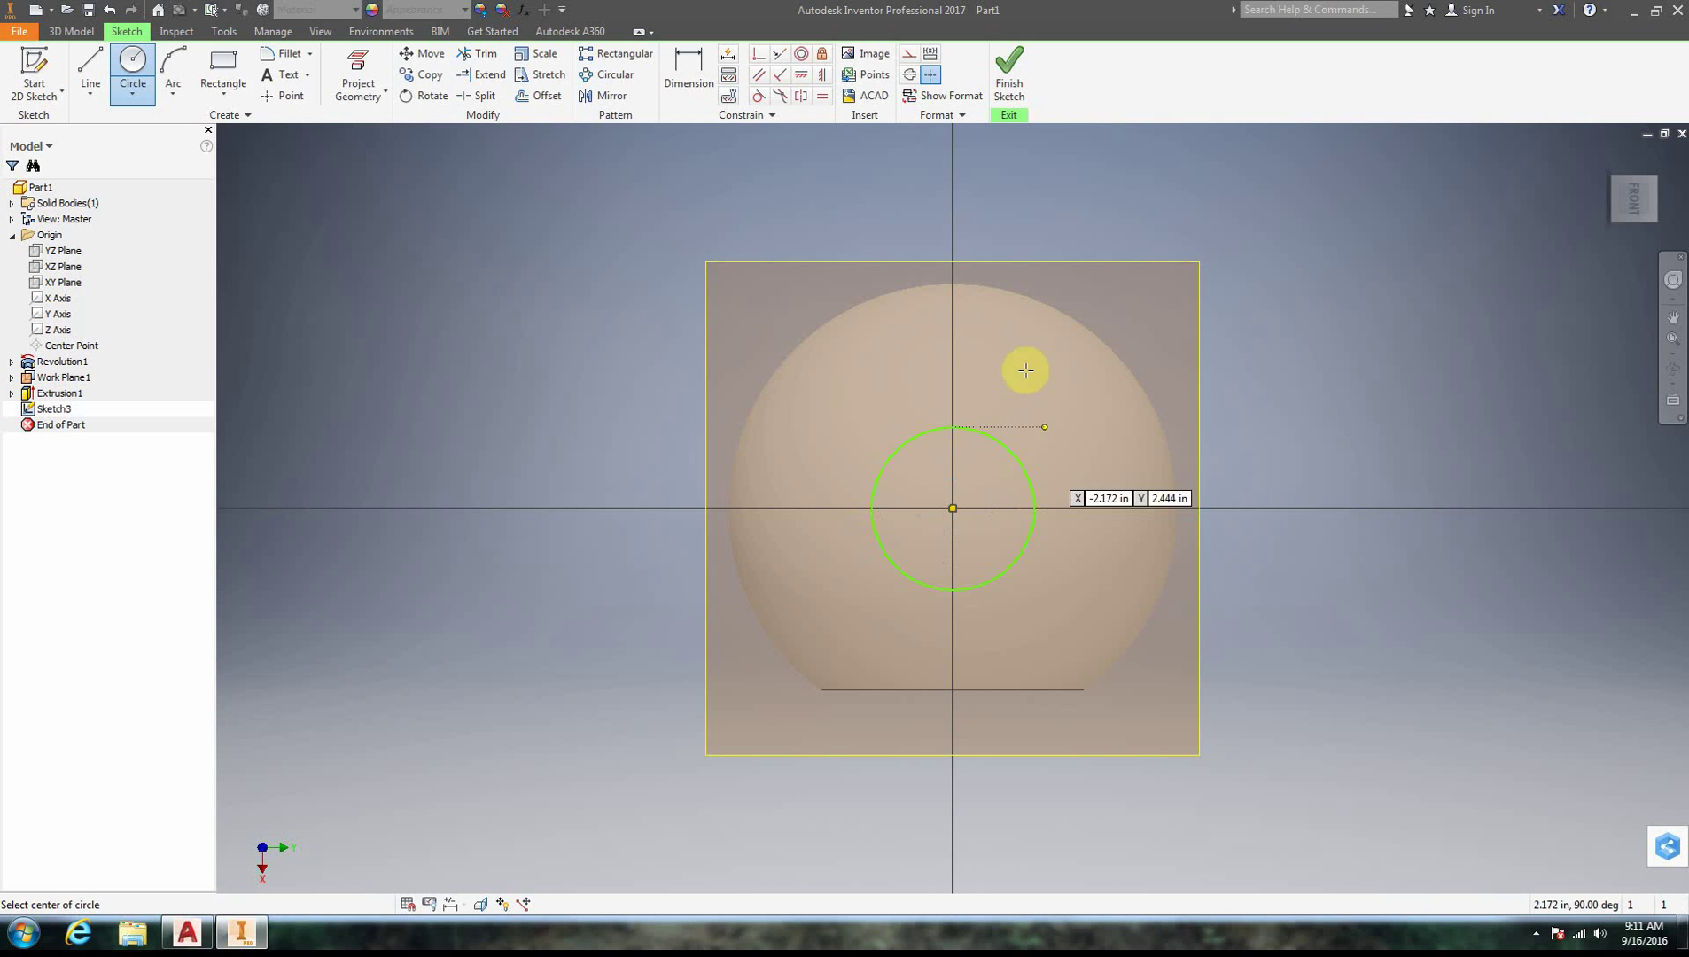
# Dimension the circle and set its diameter to 6 in
pyautogui.click(700, 69)
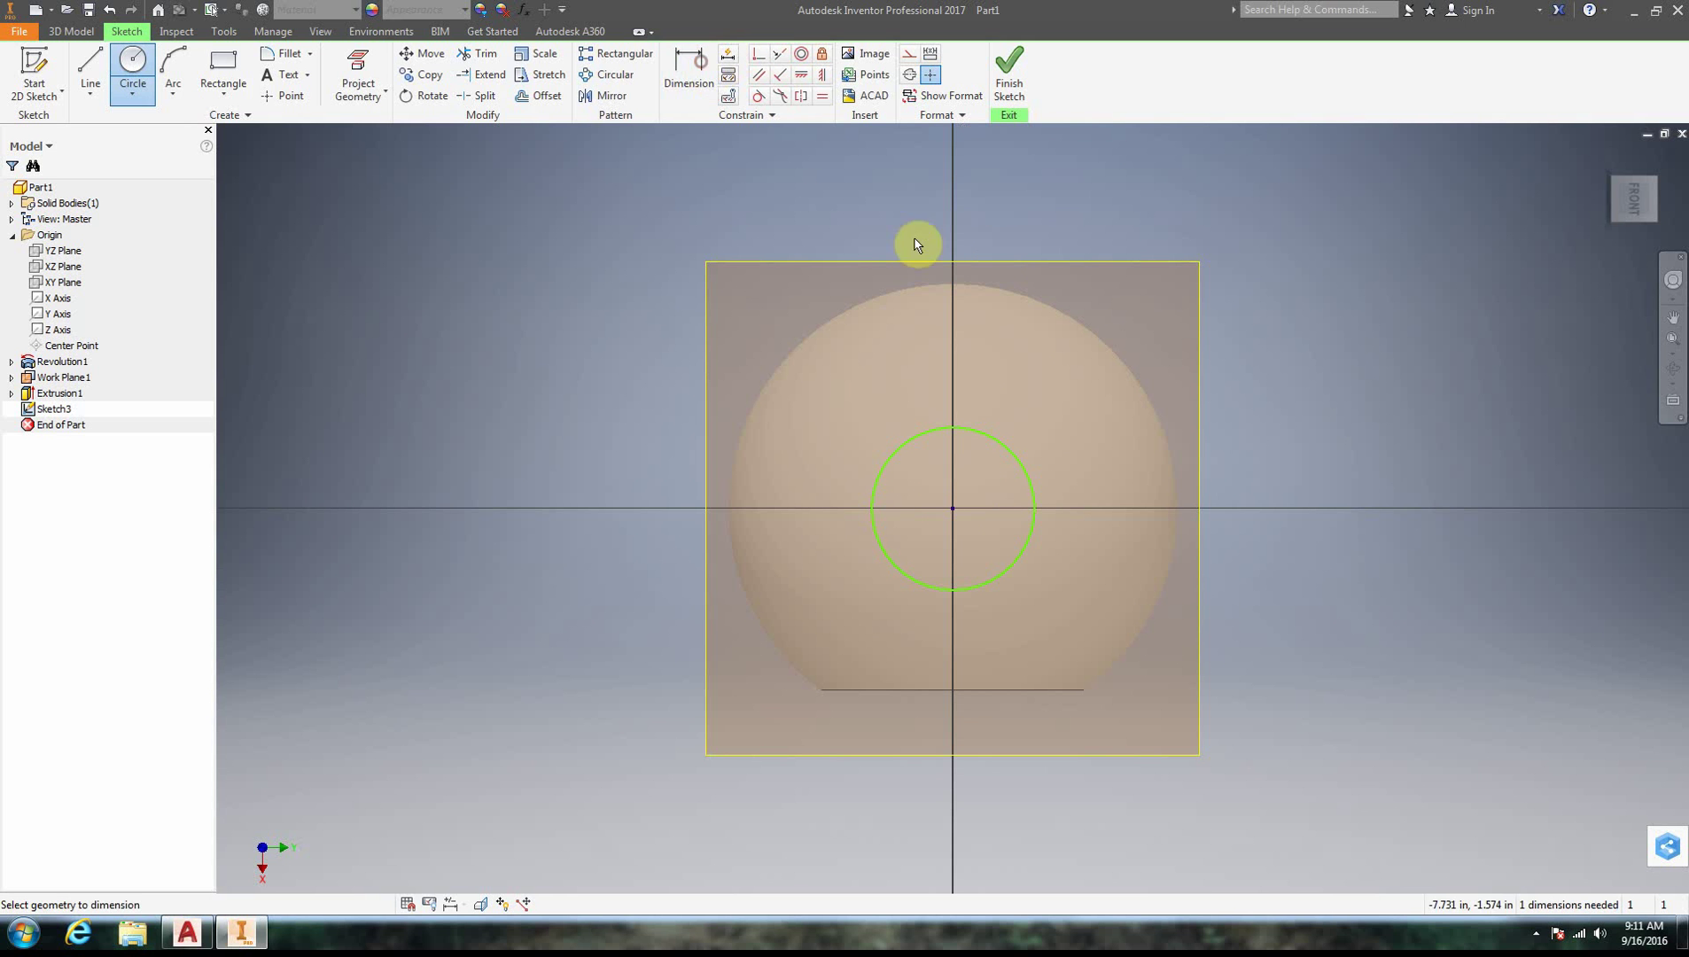
pyautogui.click(991, 437)
pyautogui.click(1060, 215)
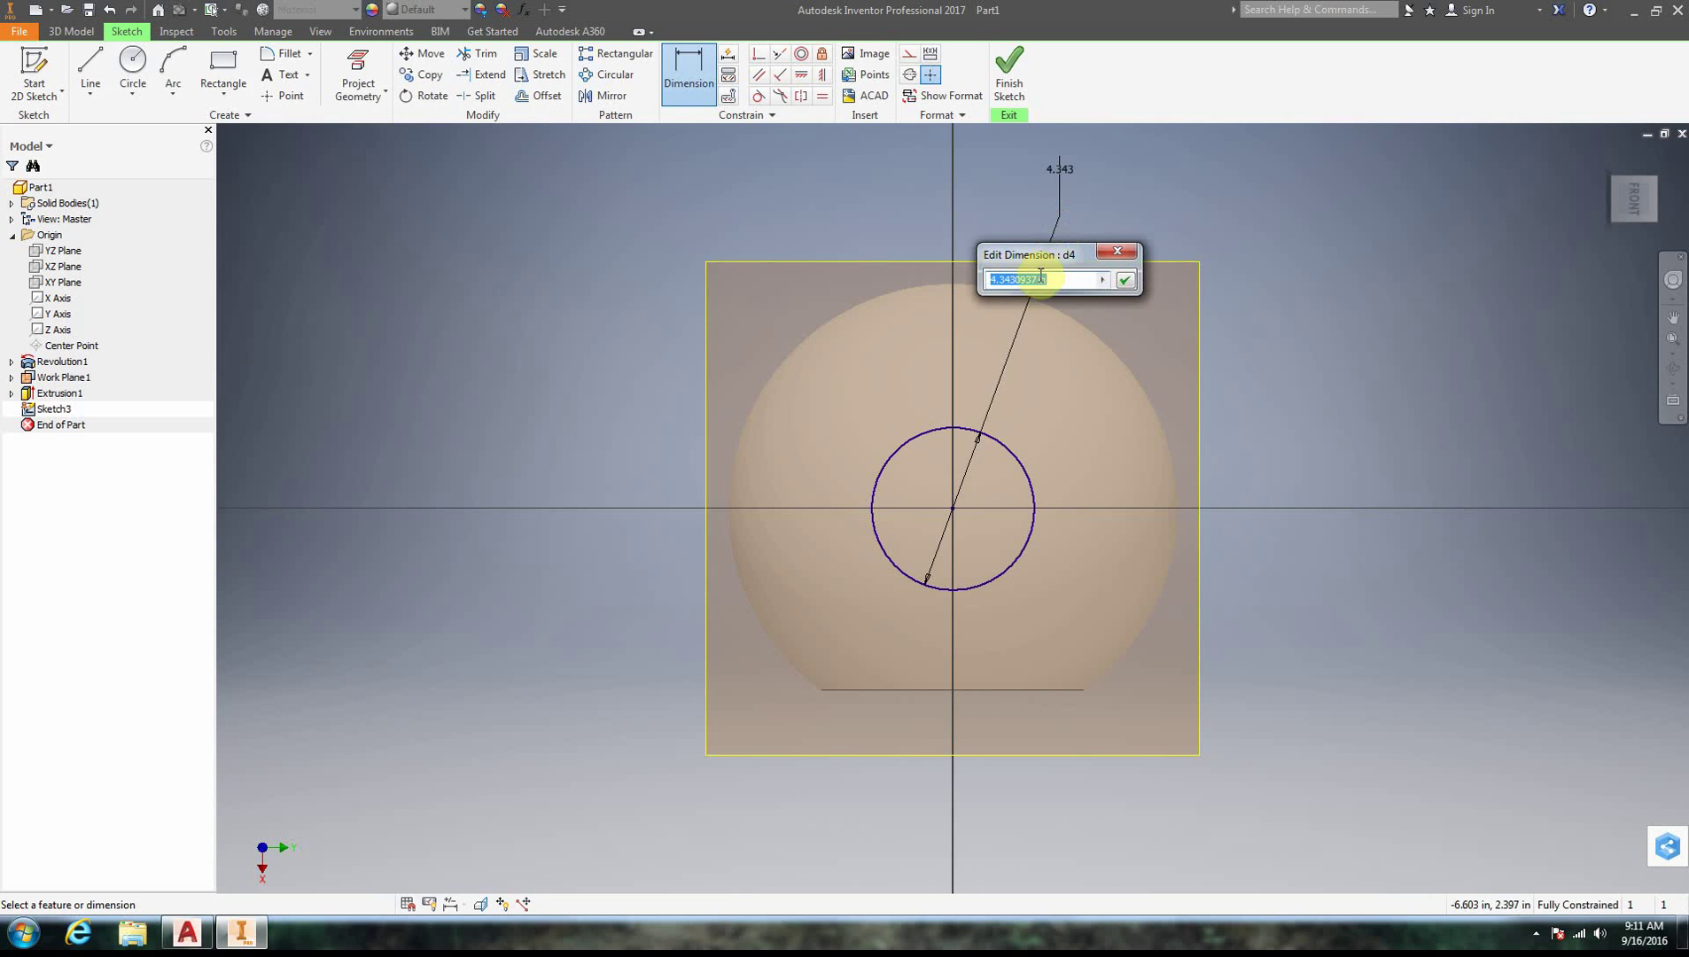
pyautogui.moveTo(1029, 280); pyautogui.dragTo(919, 283)
pyautogui.click(1038, 280)
pyautogui.moveTo(1037, 279); pyautogui.dragTo(943, 279)
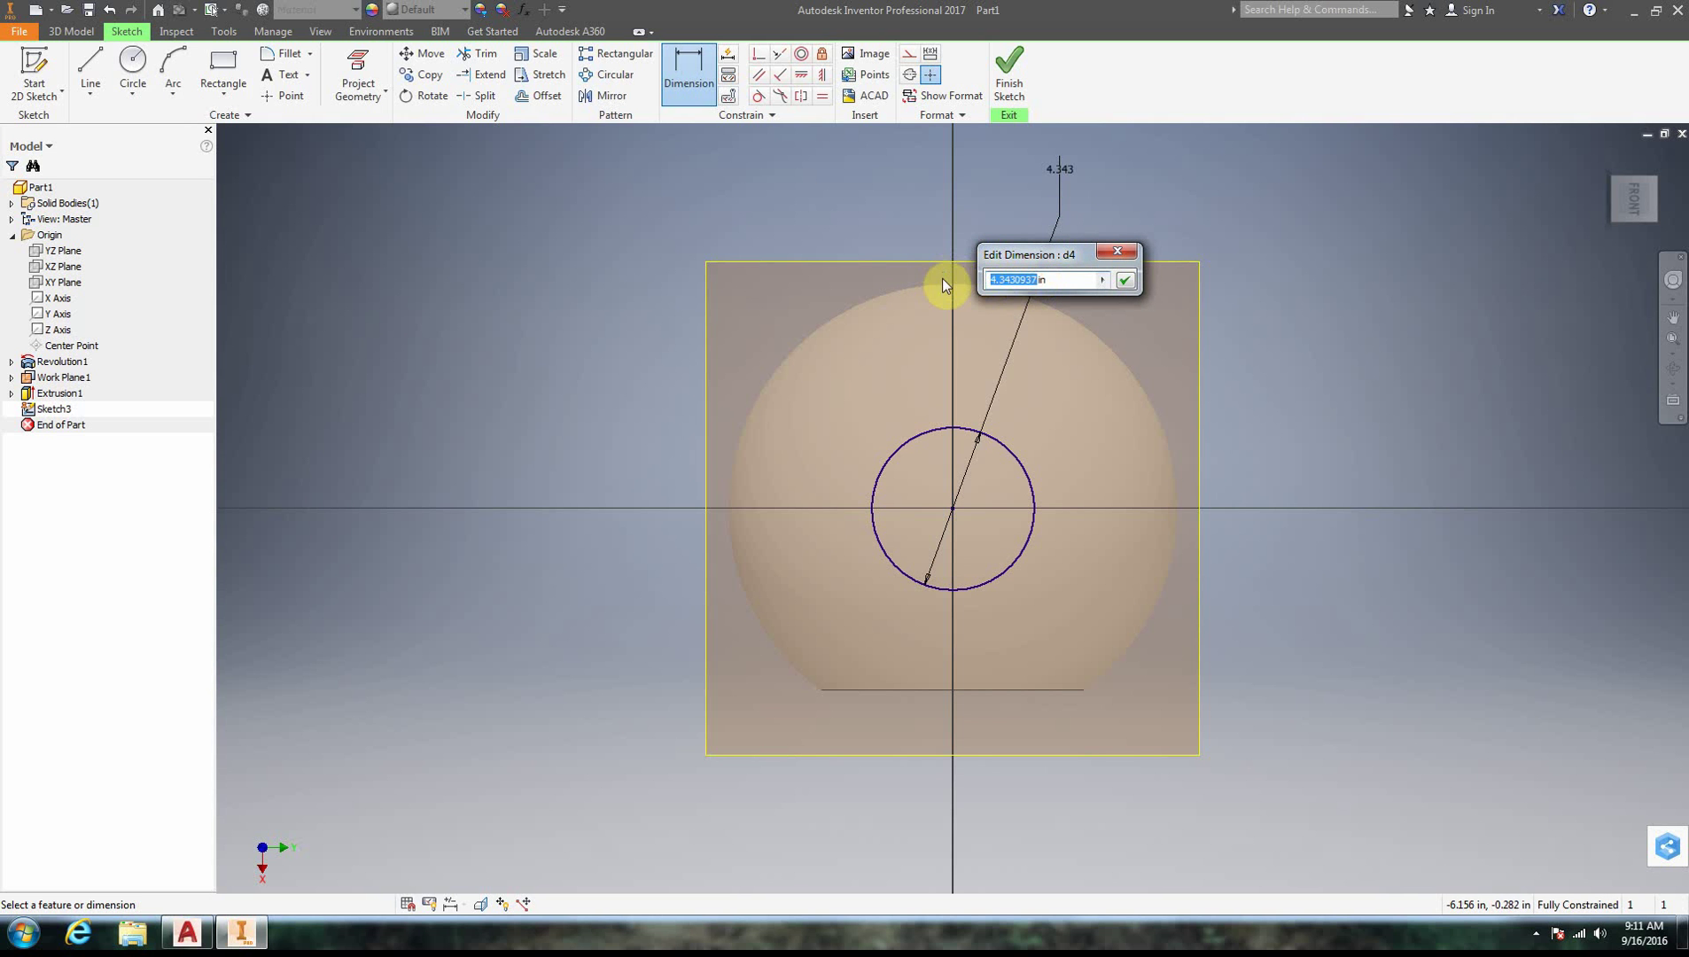
pyautogui.write('6')
pyautogui.click(1126, 281)
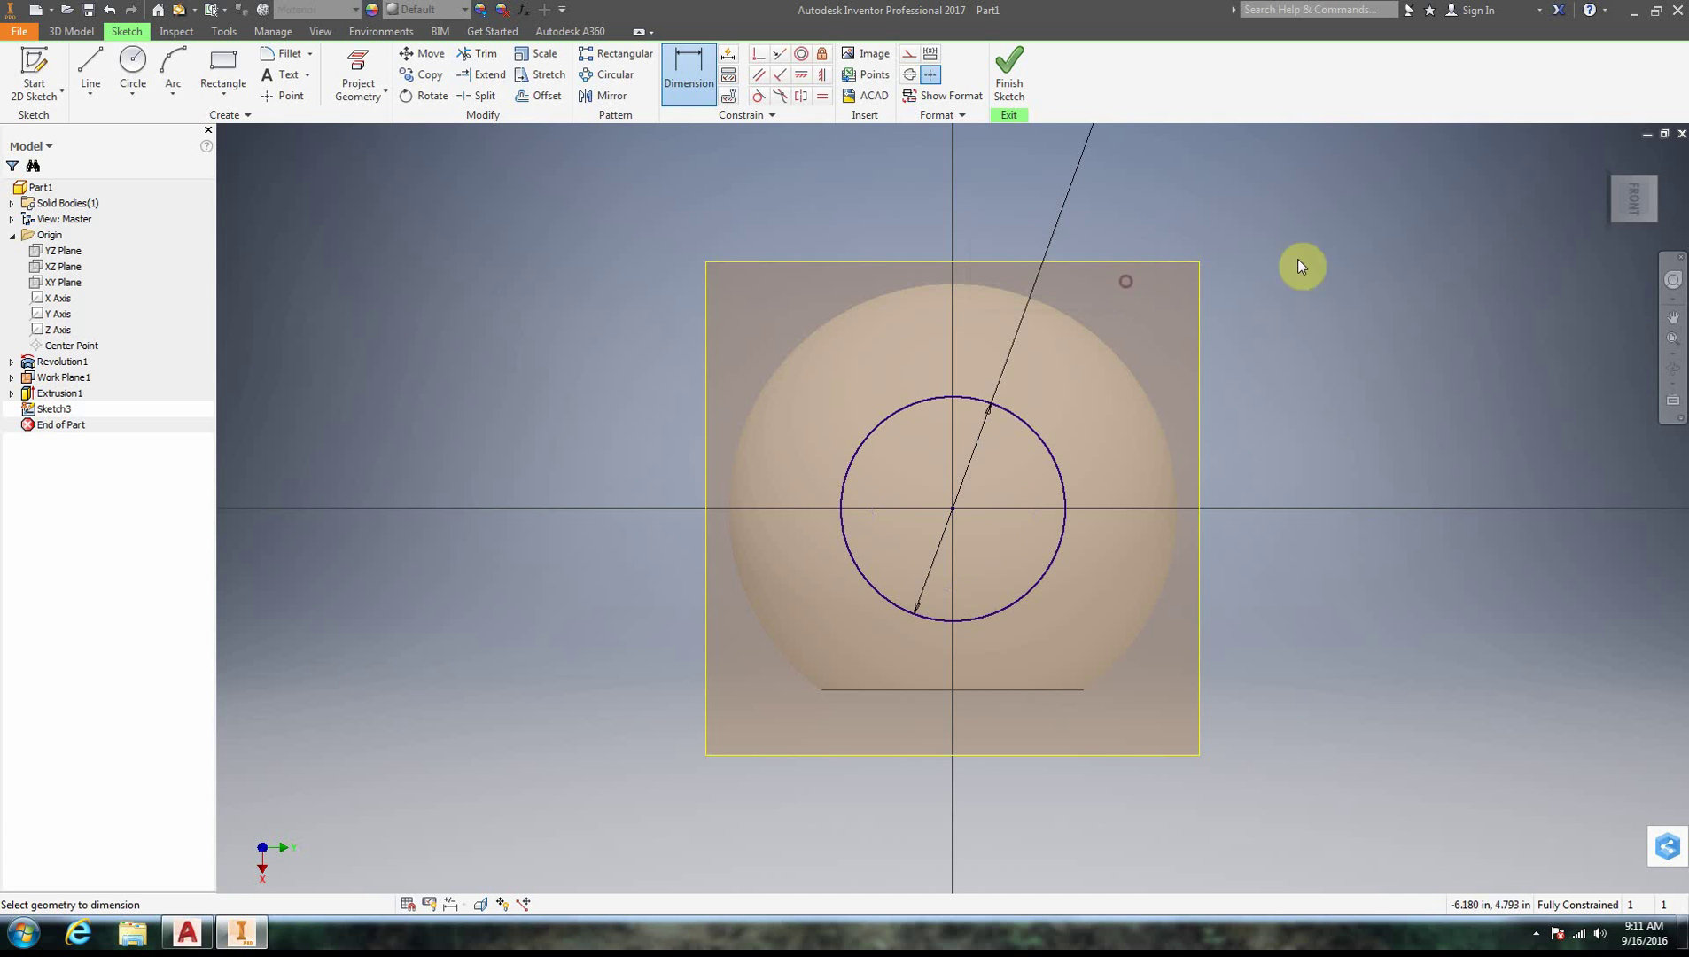
# Draw a vertical line across the circle's full diameter through its centre, and finish the sketch
pyautogui.click(90, 69)
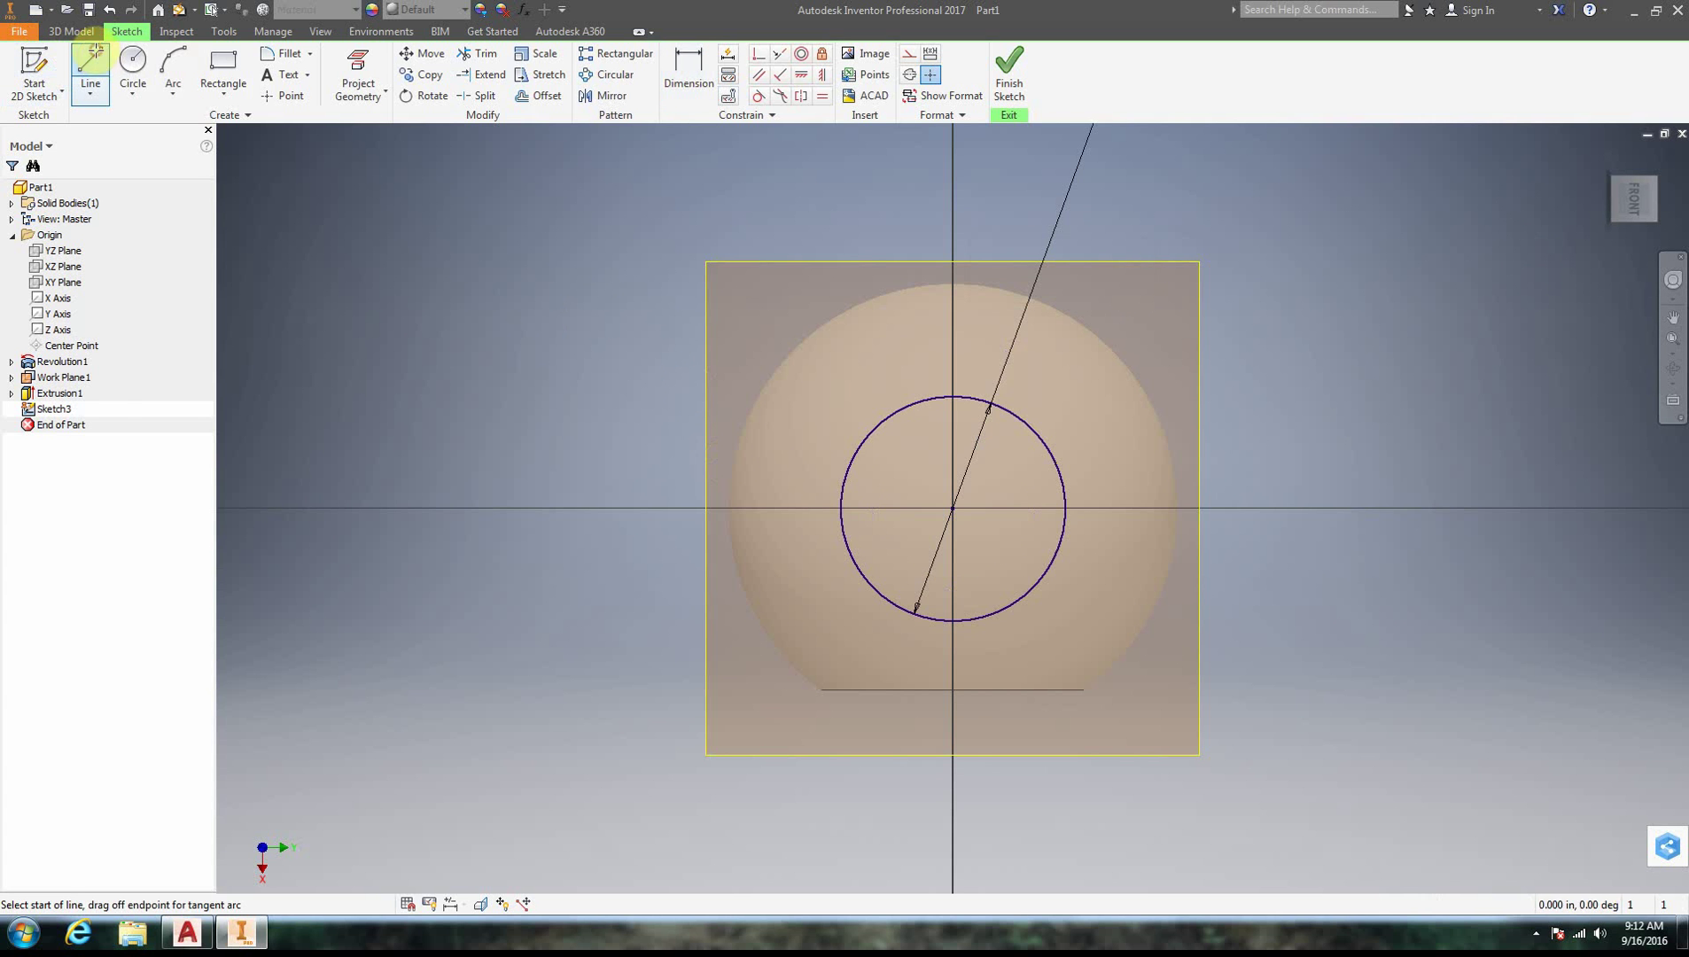
pyautogui.click(957, 394)
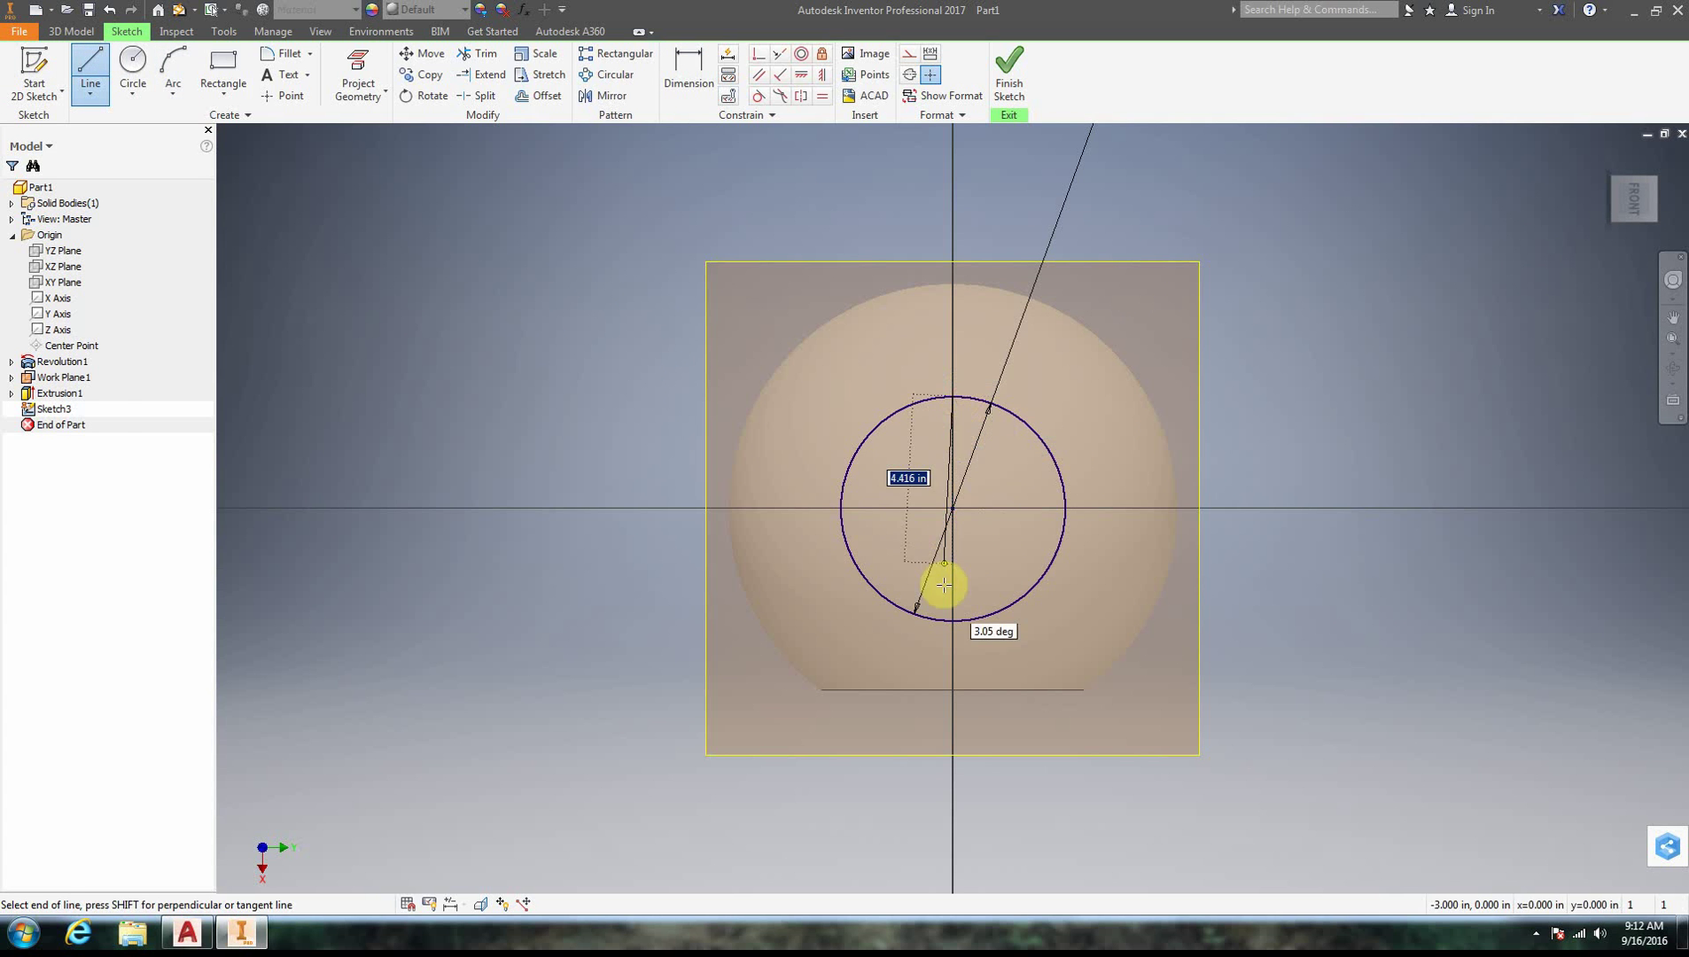
pyautogui.click(957, 623)
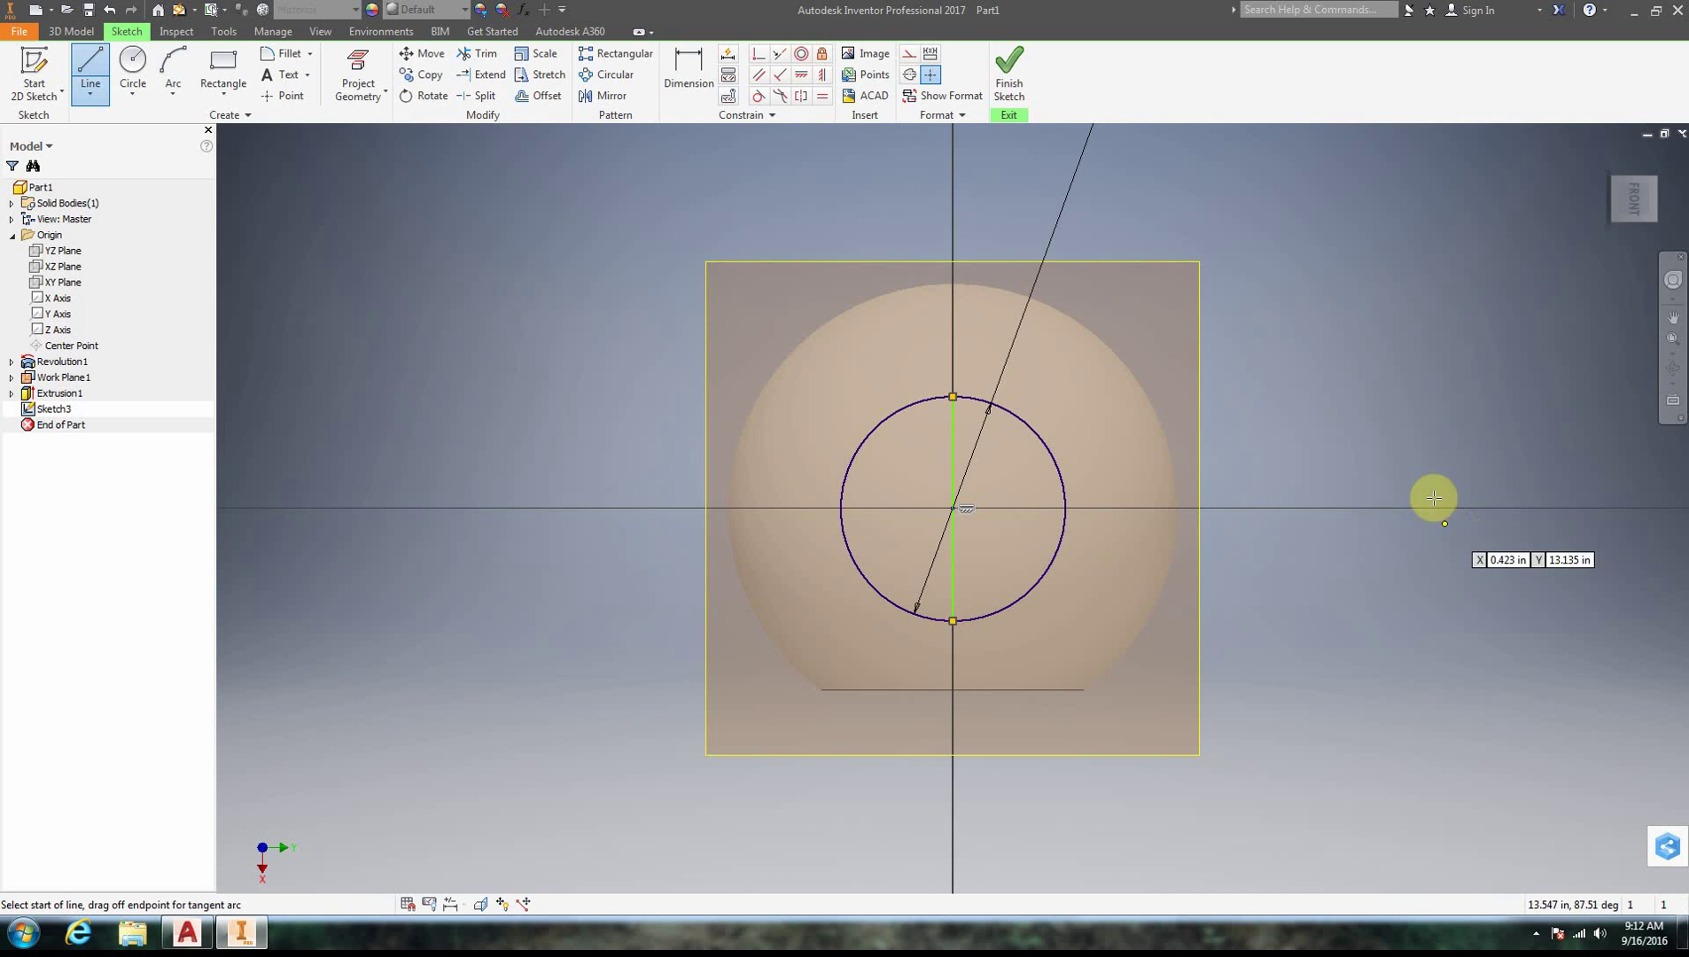
pyautogui.click(1009, 73)
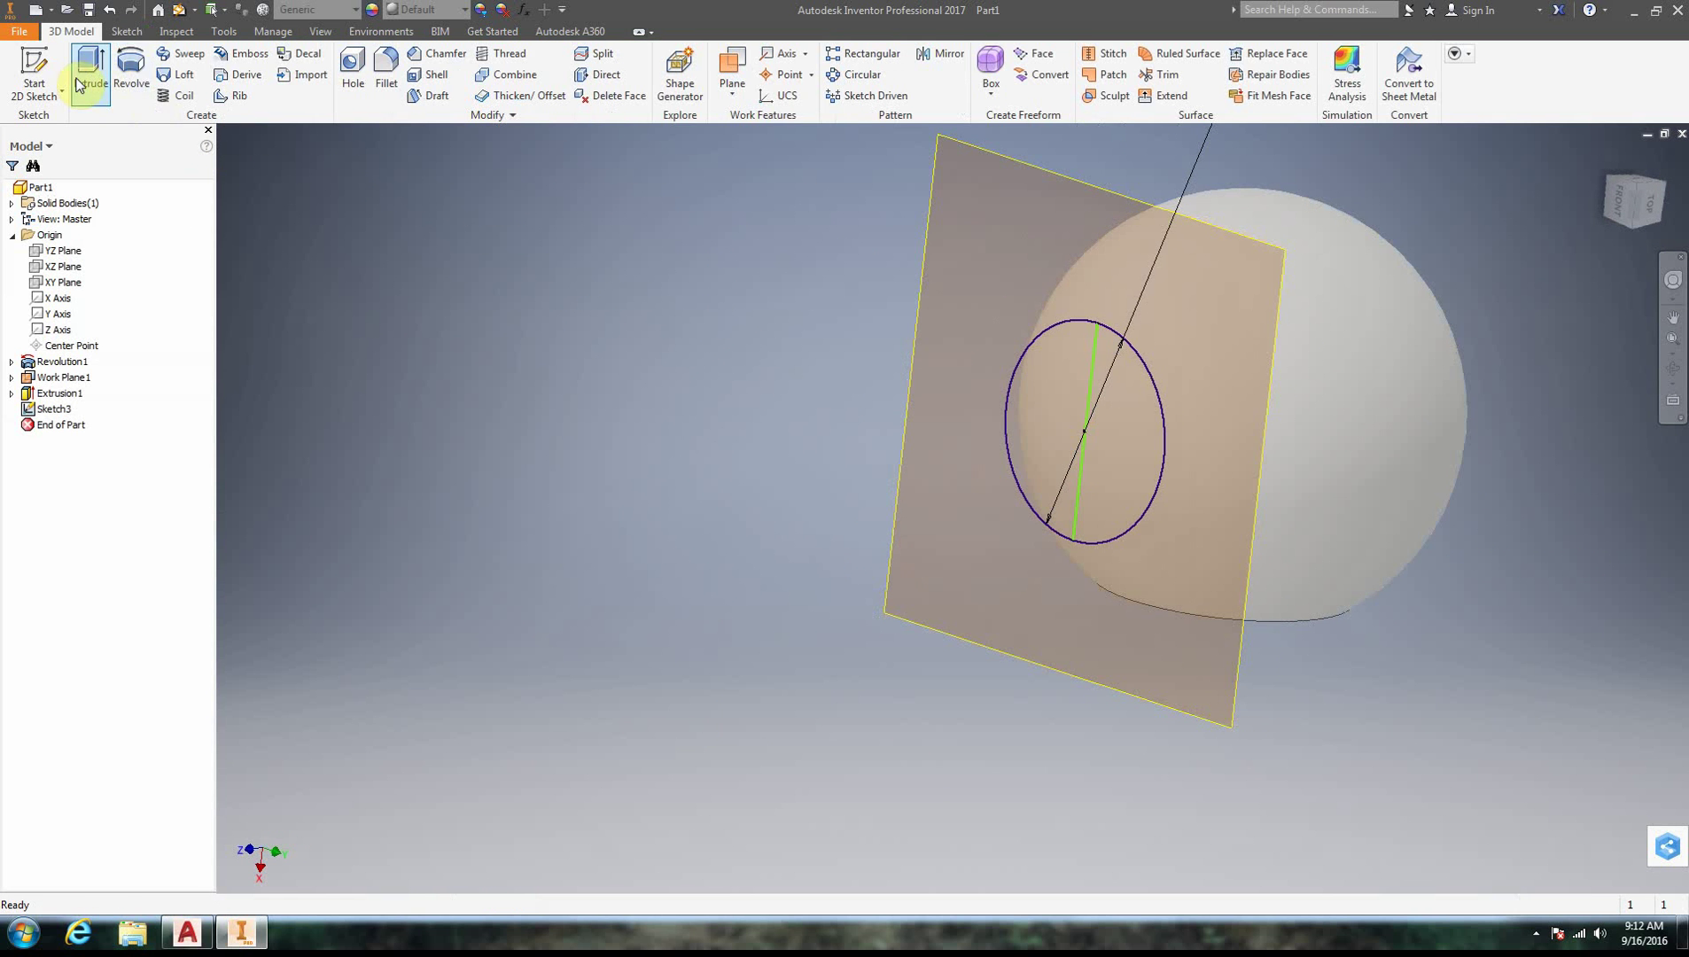
# Revolve one half of the circle fully around the vertical diameter line as a Cut to hollow a spherical recess in the sphere
pyautogui.click(131, 71)
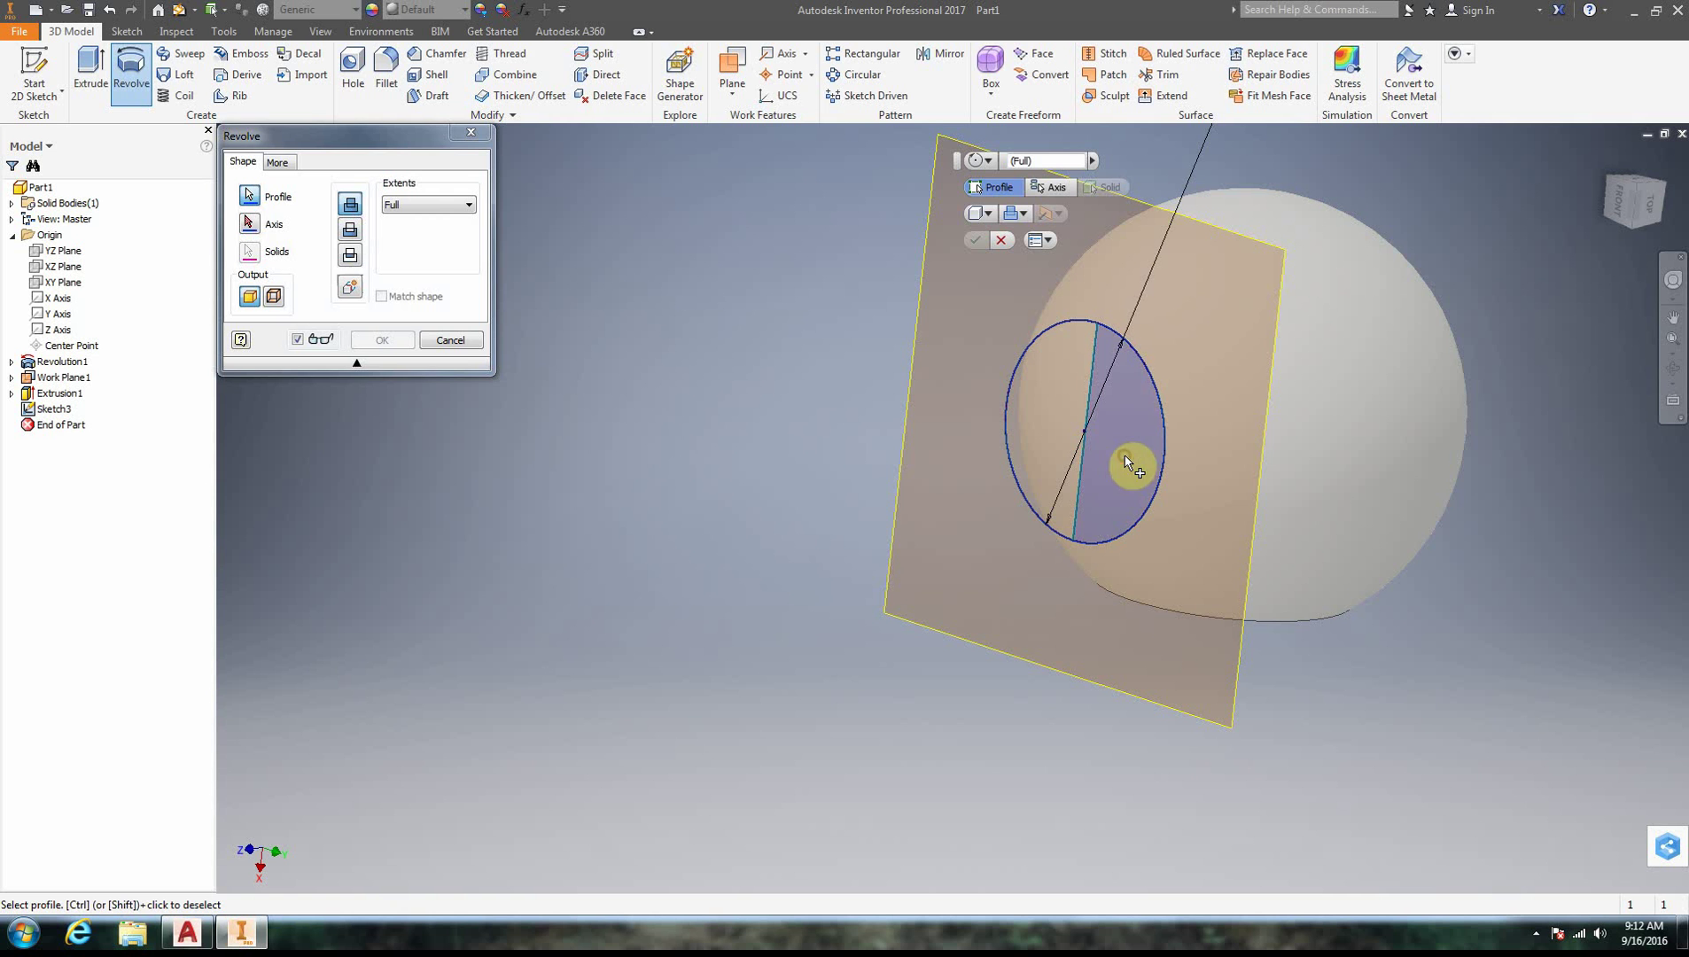
pyautogui.click(1126, 459)
pyautogui.click(249, 223)
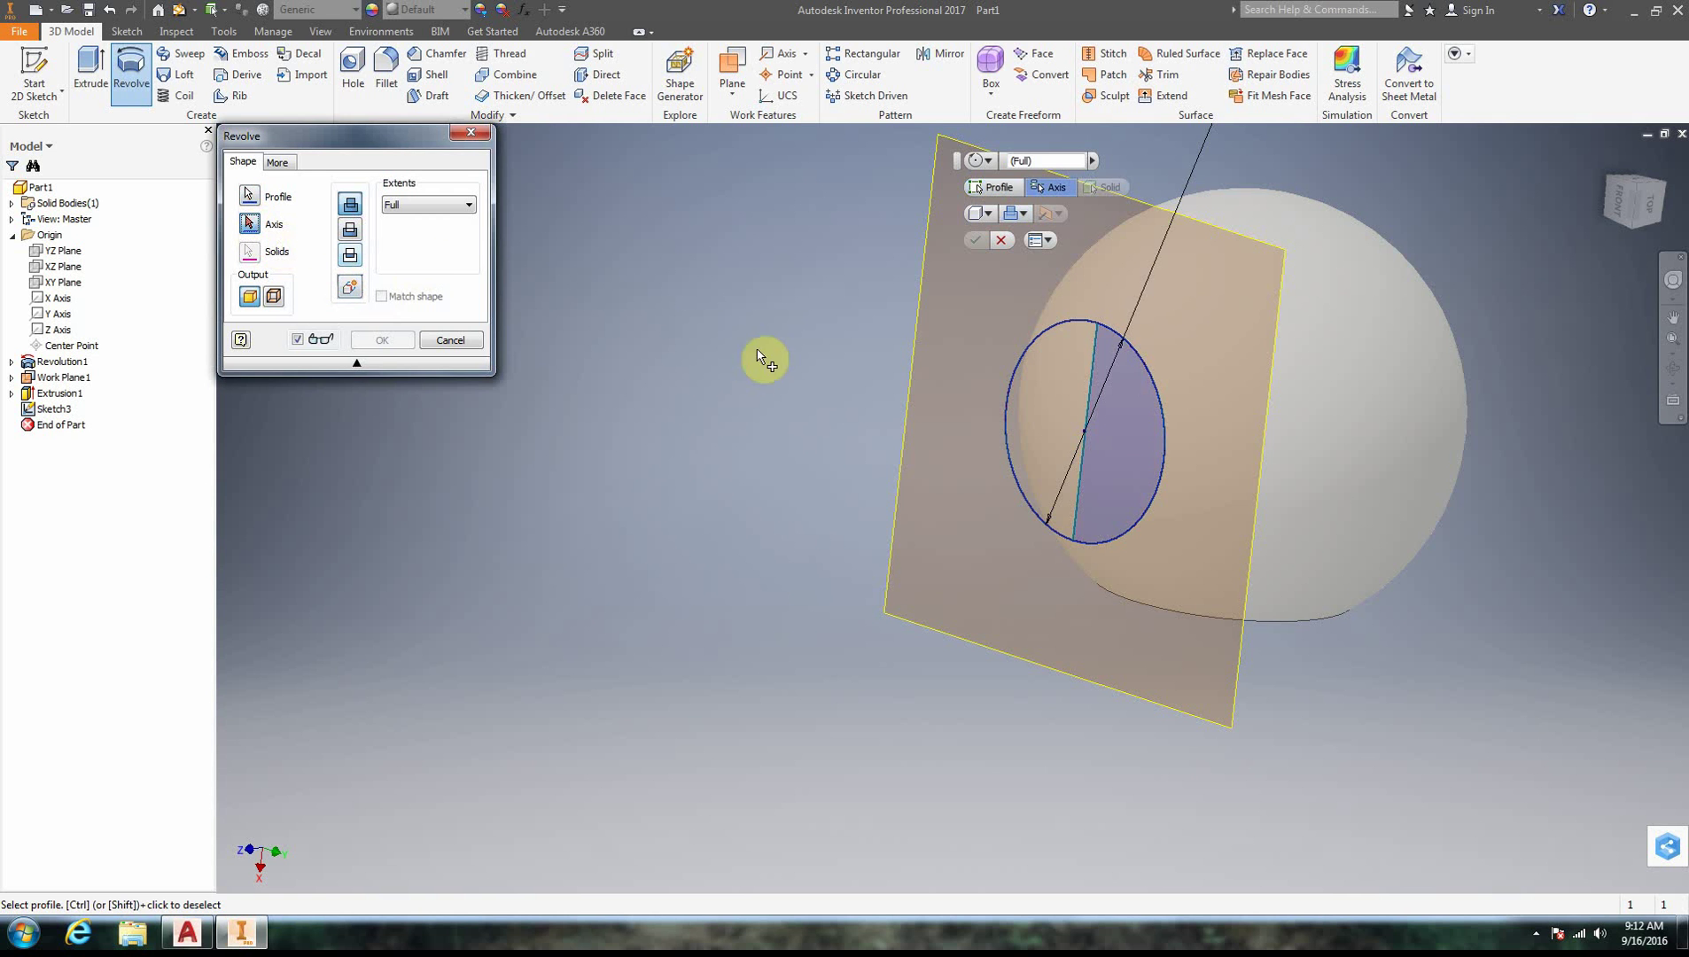
pyautogui.click(1090, 395)
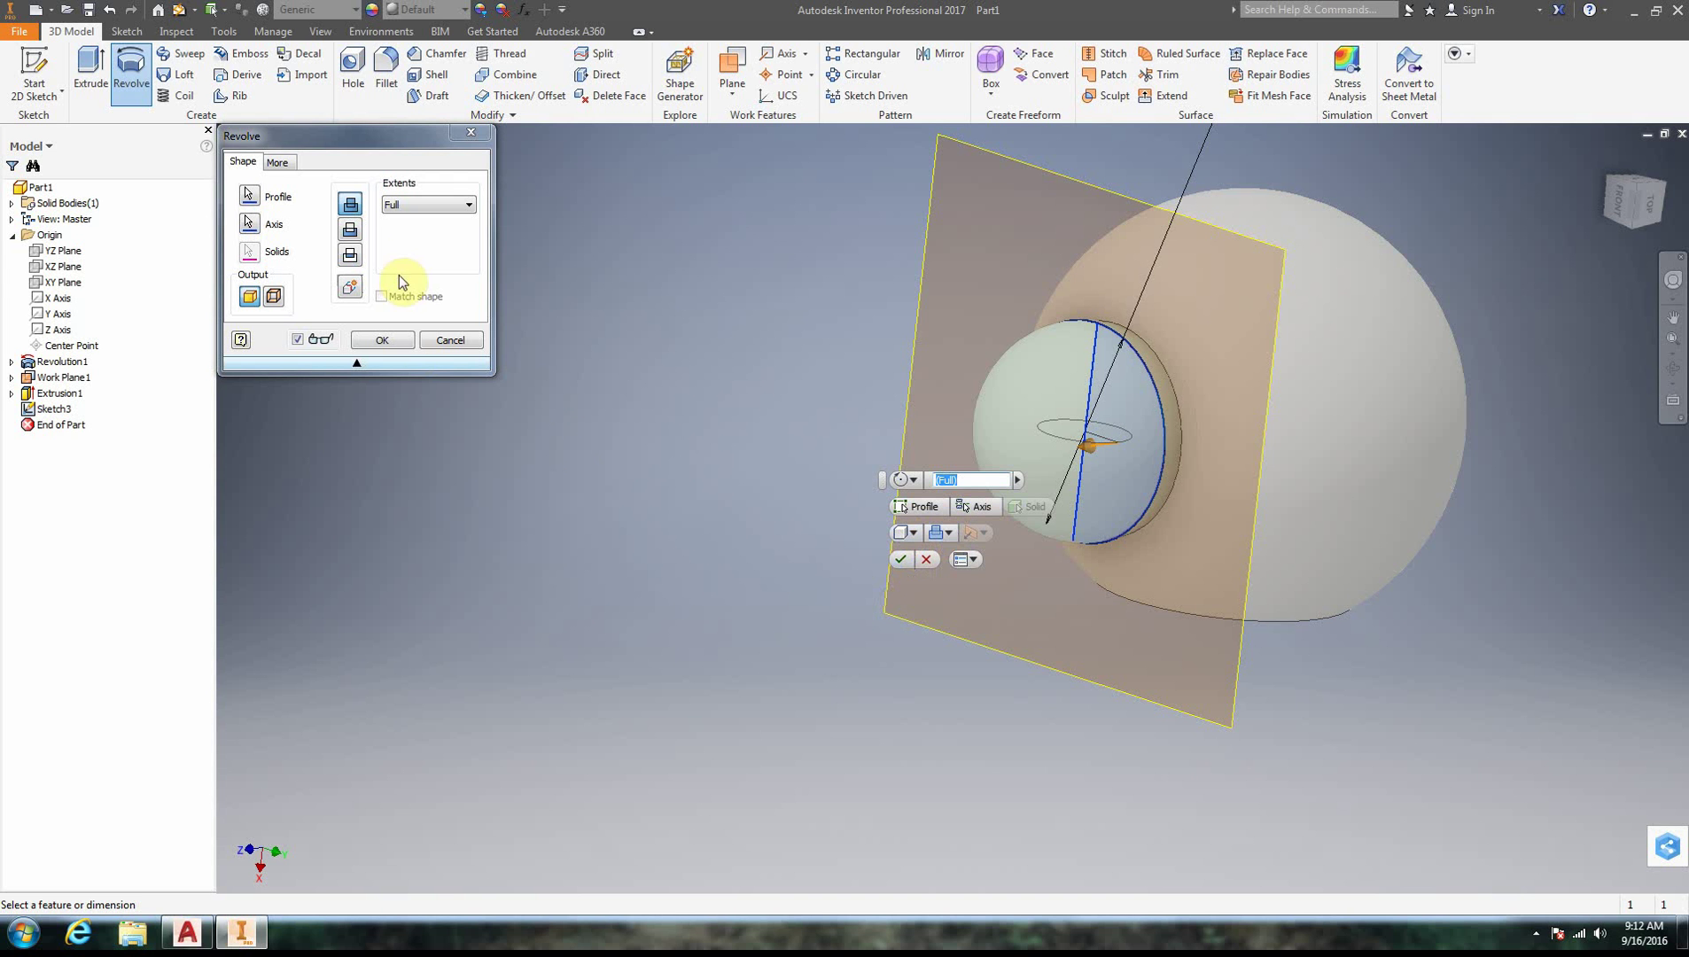
pyautogui.click(350, 232)
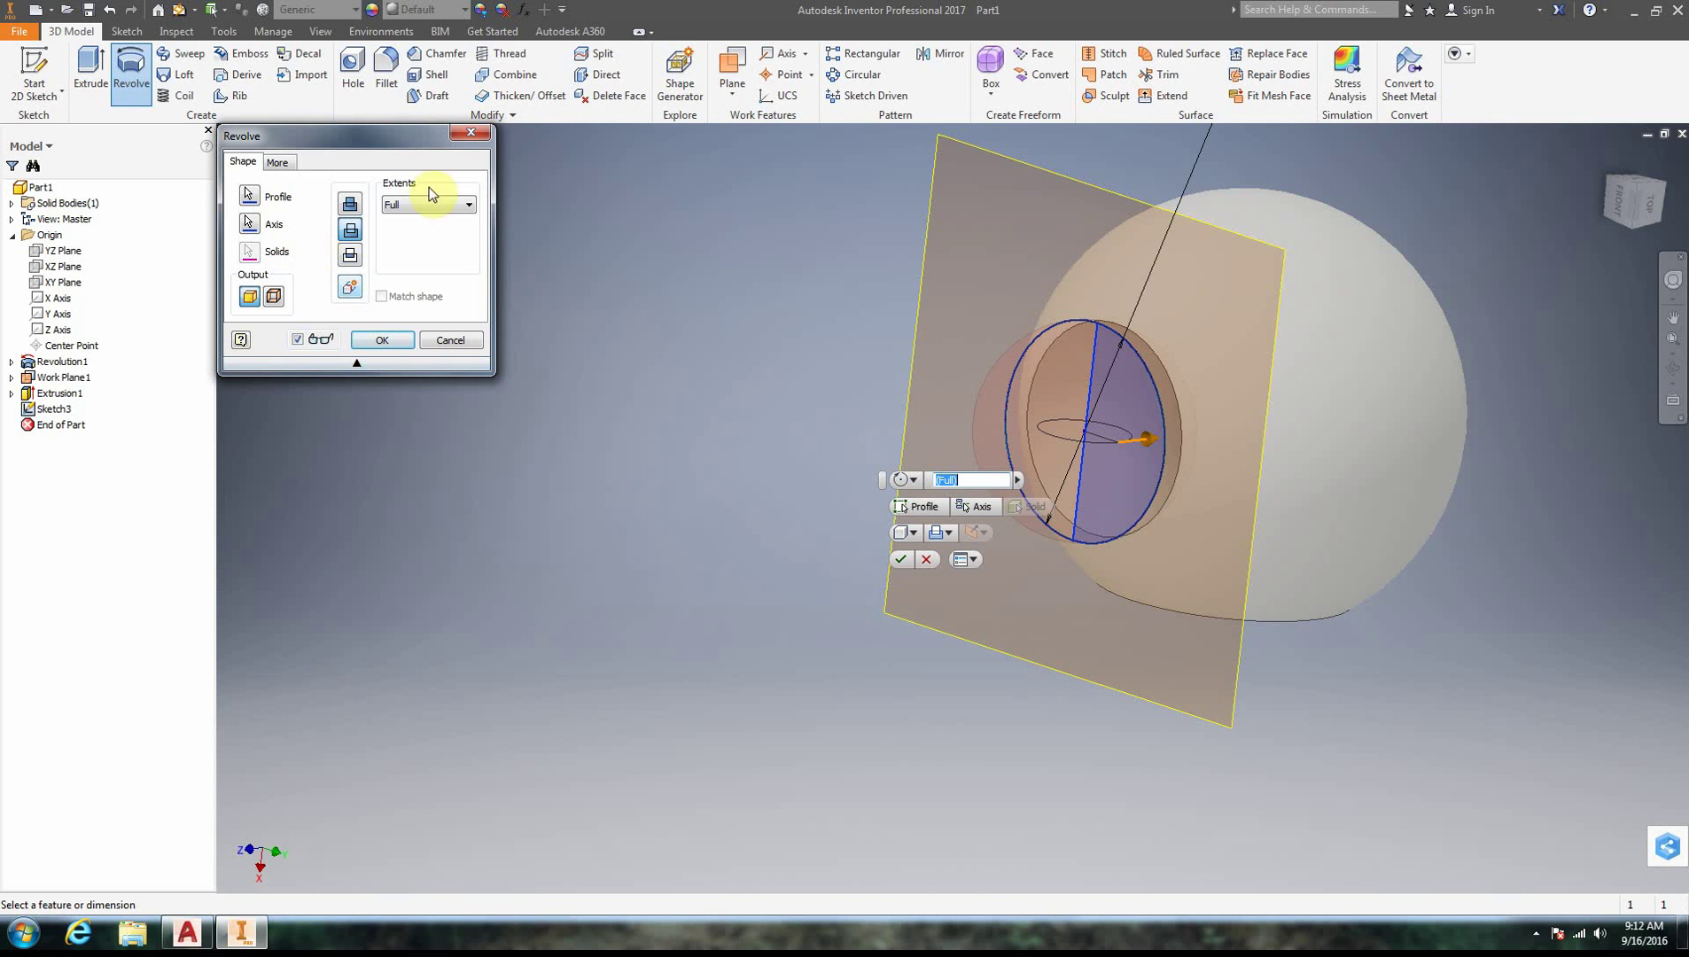
pyautogui.moveTo(342, 133); pyautogui.dragTo(406, 157)
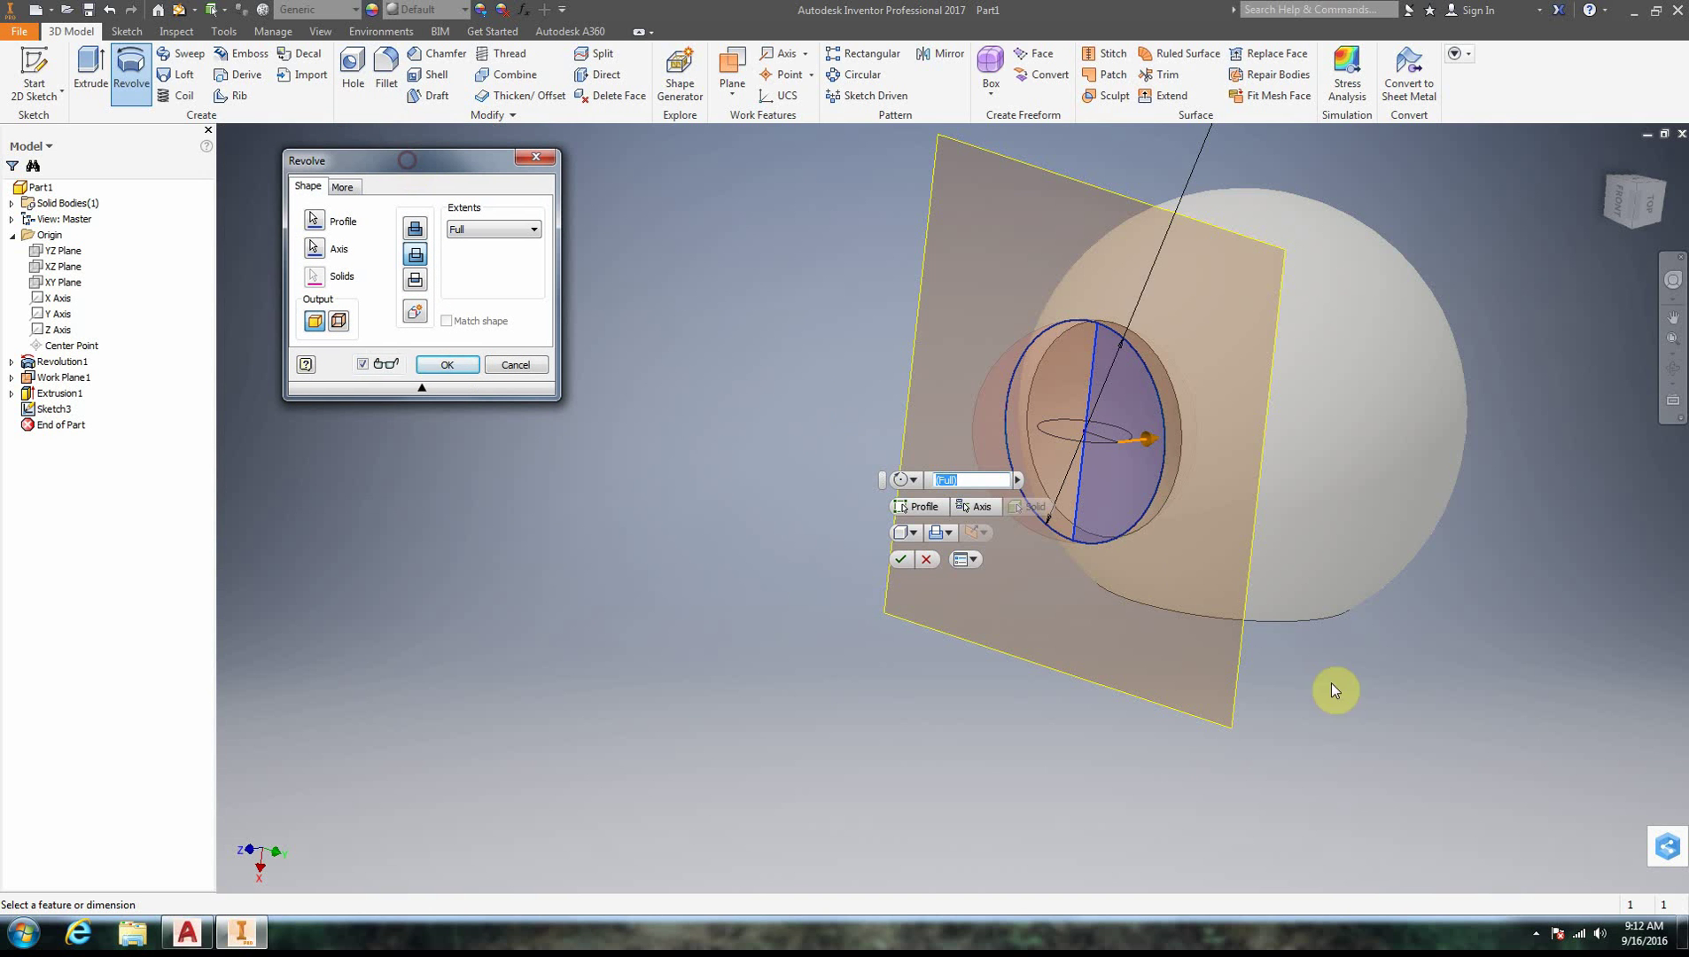
pyautogui.click(901, 562)
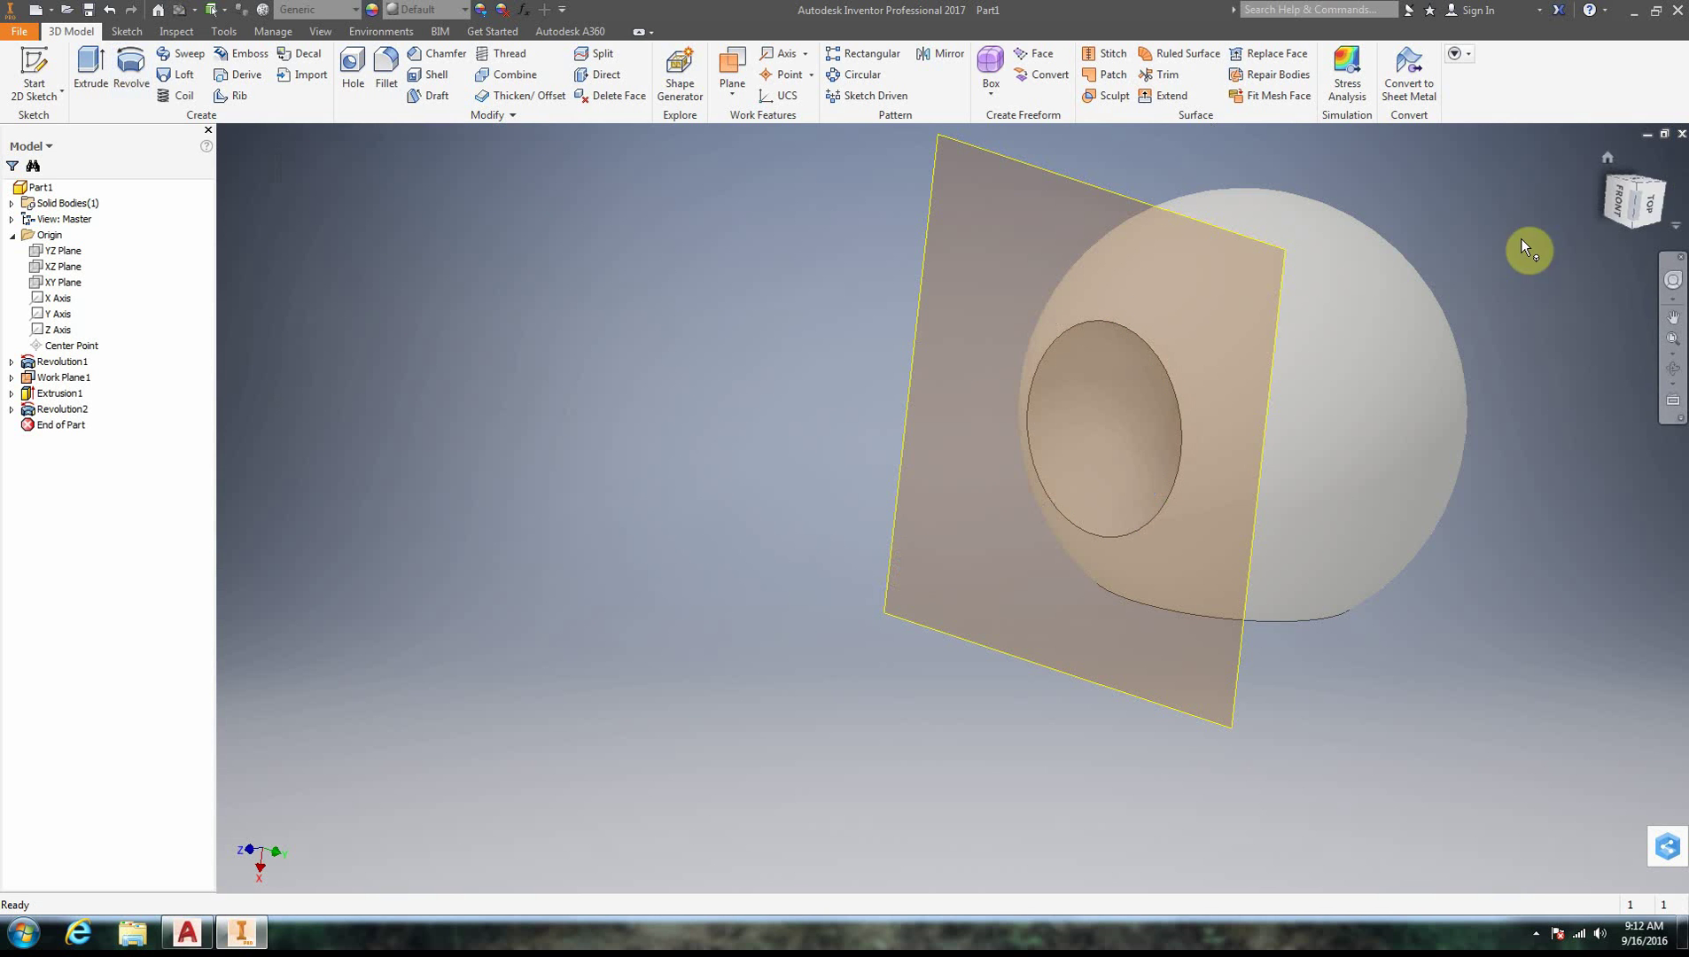
# Hide the tangent work plane and orbit the model to view the recess and the flat bottom
pyautogui.click(54, 378)
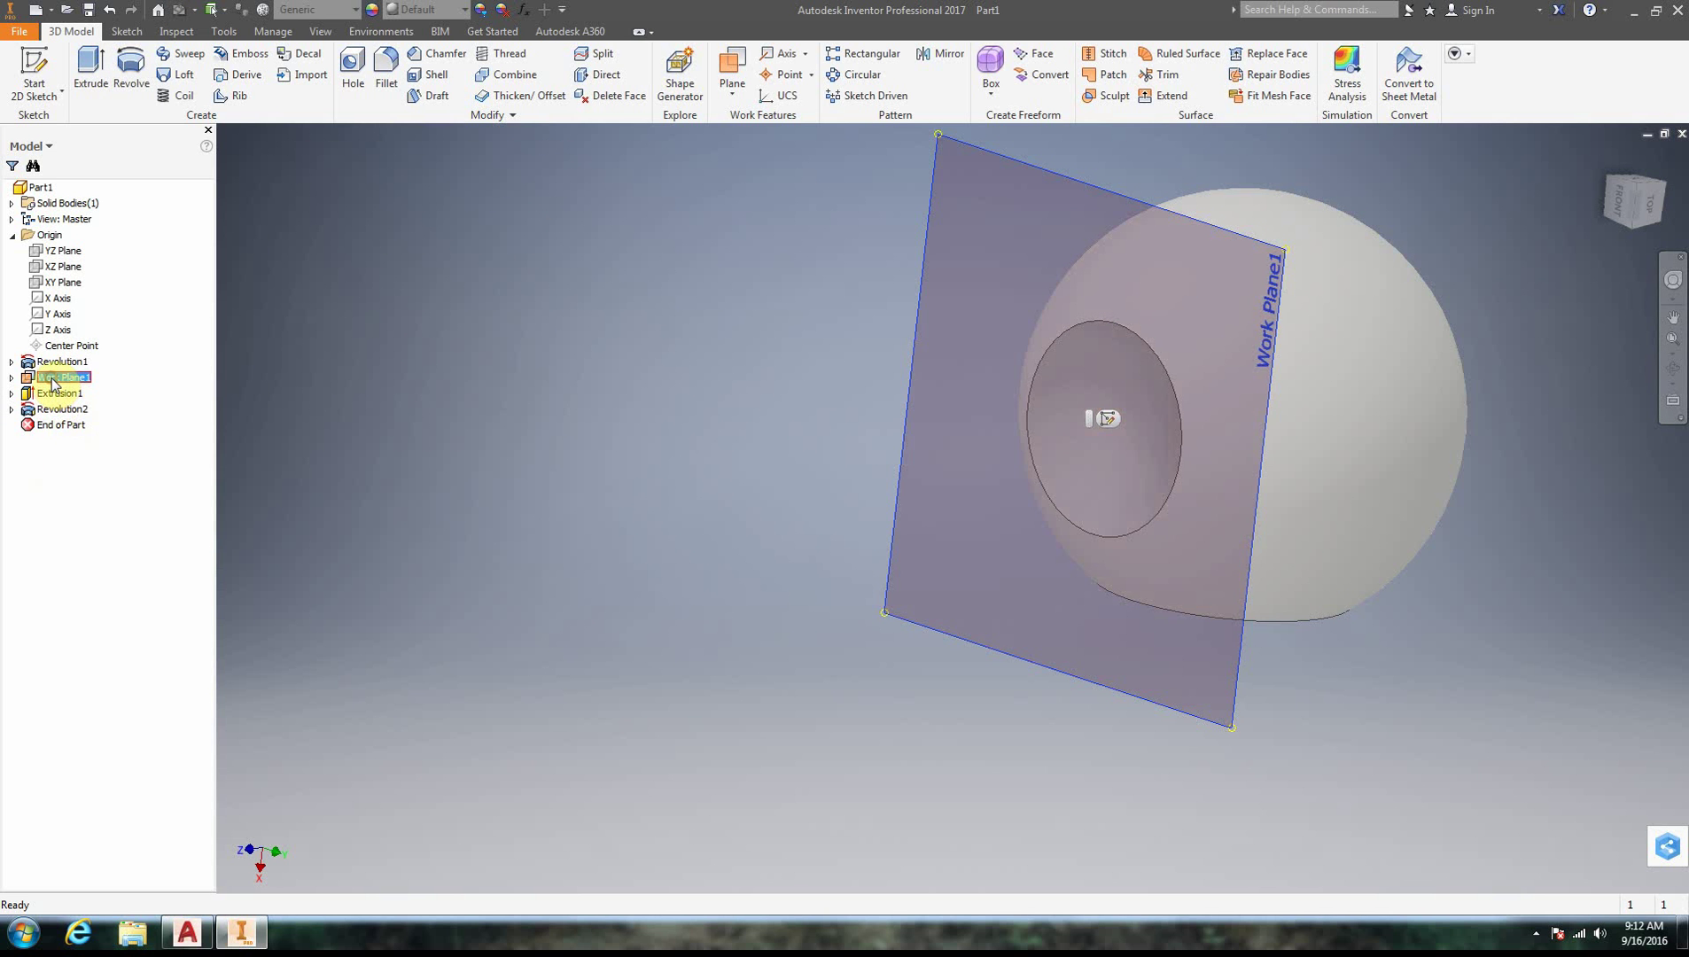
pyautogui.rightClick(55, 382)
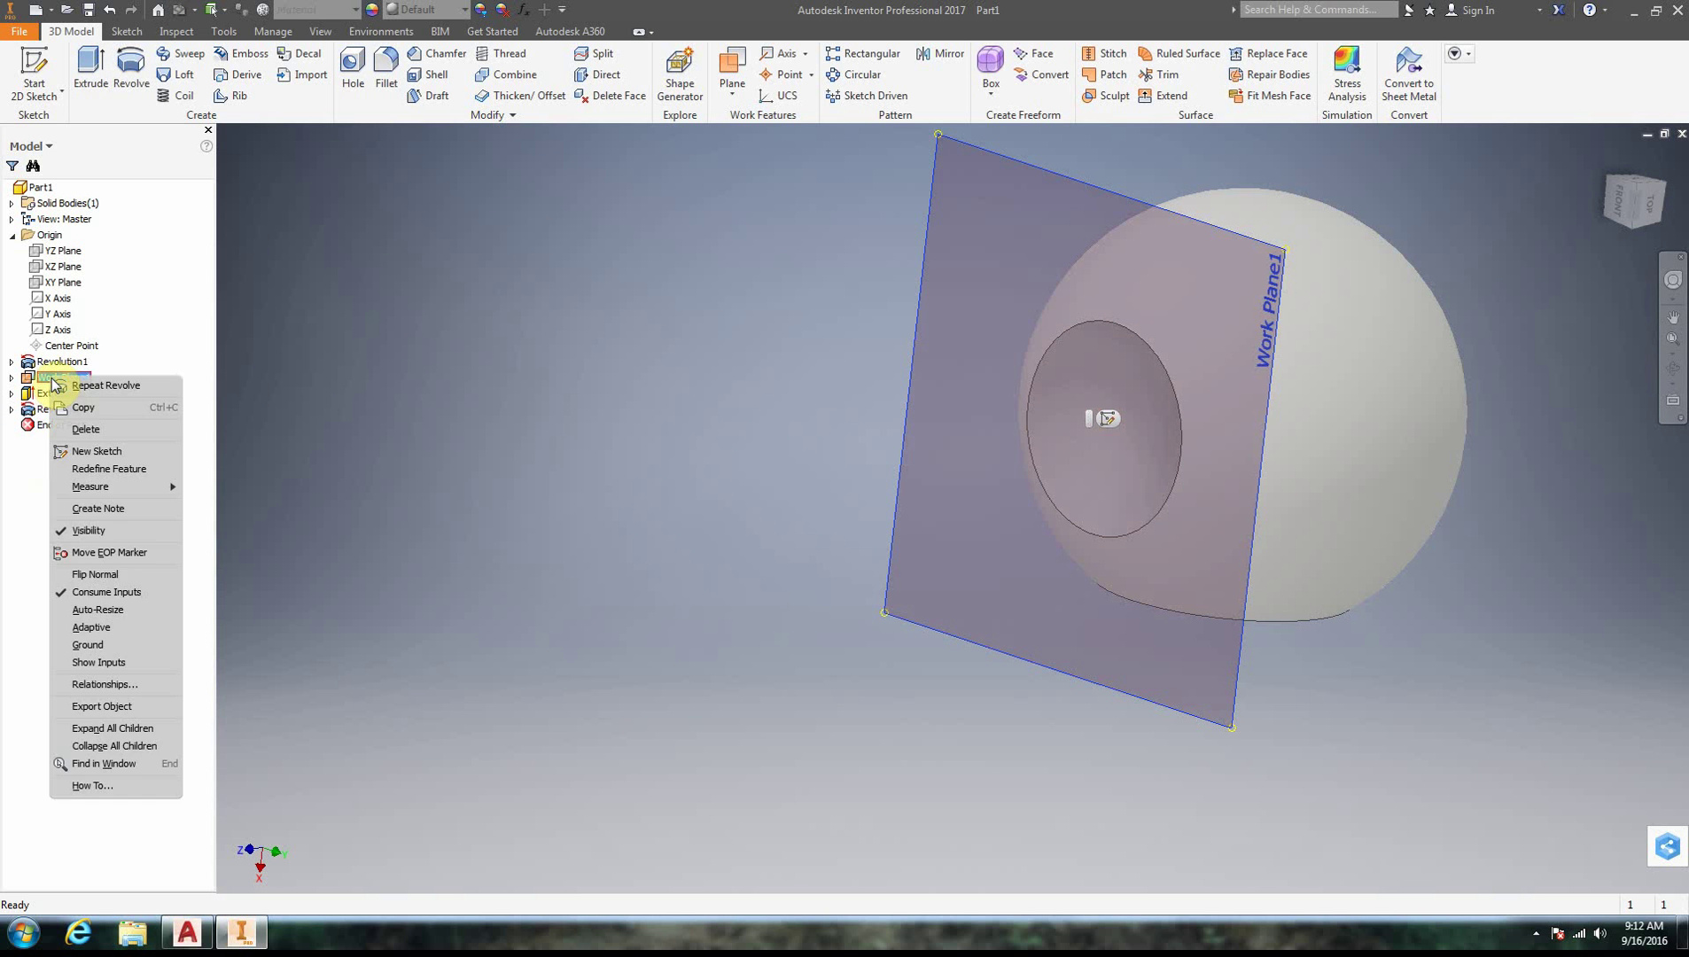
pyautogui.click(124, 531)
pyautogui.moveTo(1641, 197)
pyautogui.mouseDown()
pyautogui.moveTo(1564, 209)
pyautogui.moveTo(1529, 147)
pyautogui.moveTo(1498, 133)
pyautogui.moveTo(1506, 227)
pyautogui.moveTo(1463, 222)
pyautogui.mouseUp()
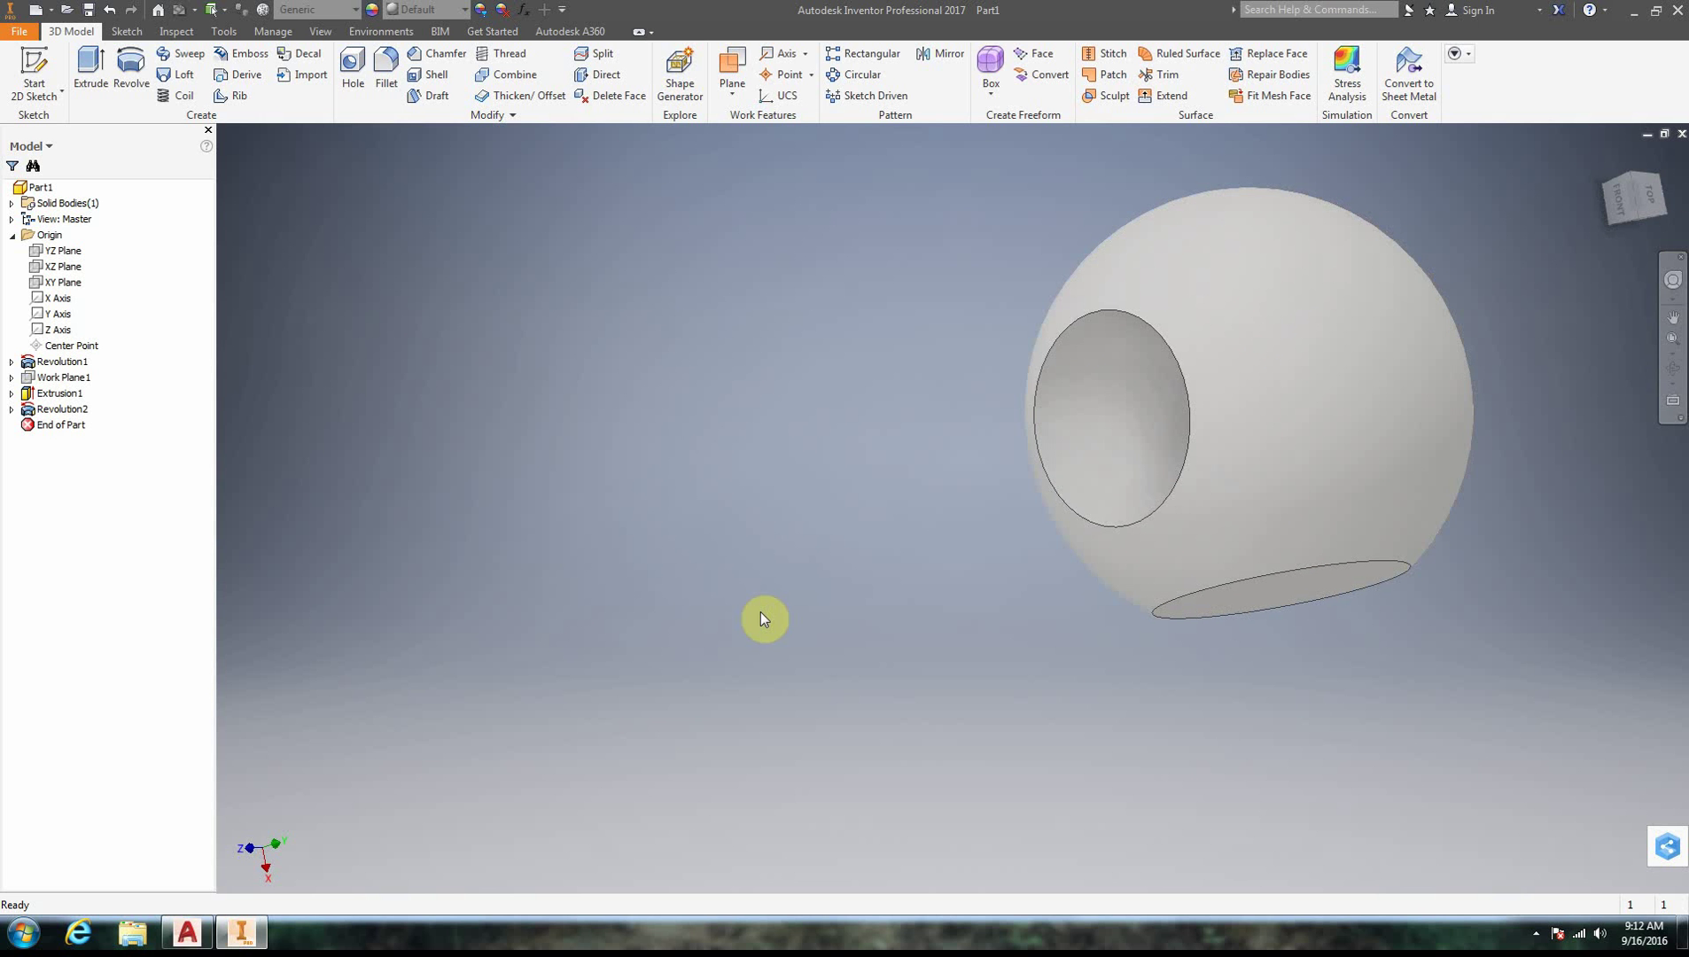
pyautogui.click(1536, 933)
pyautogui.rightClick(1563, 843)
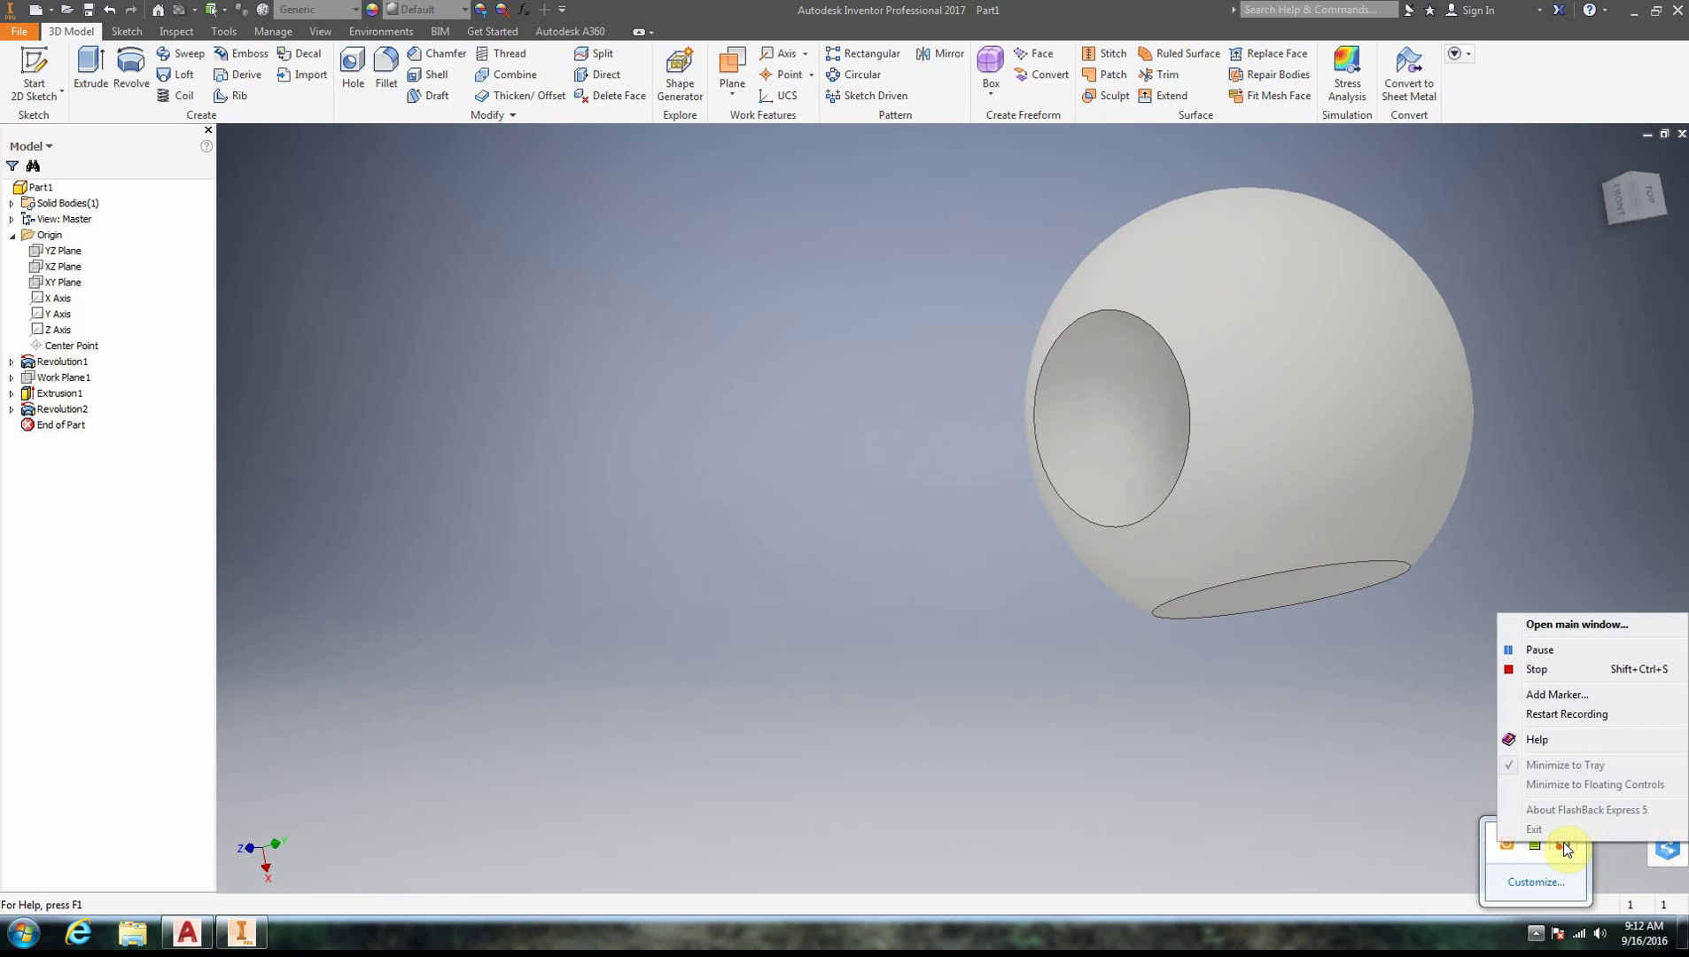